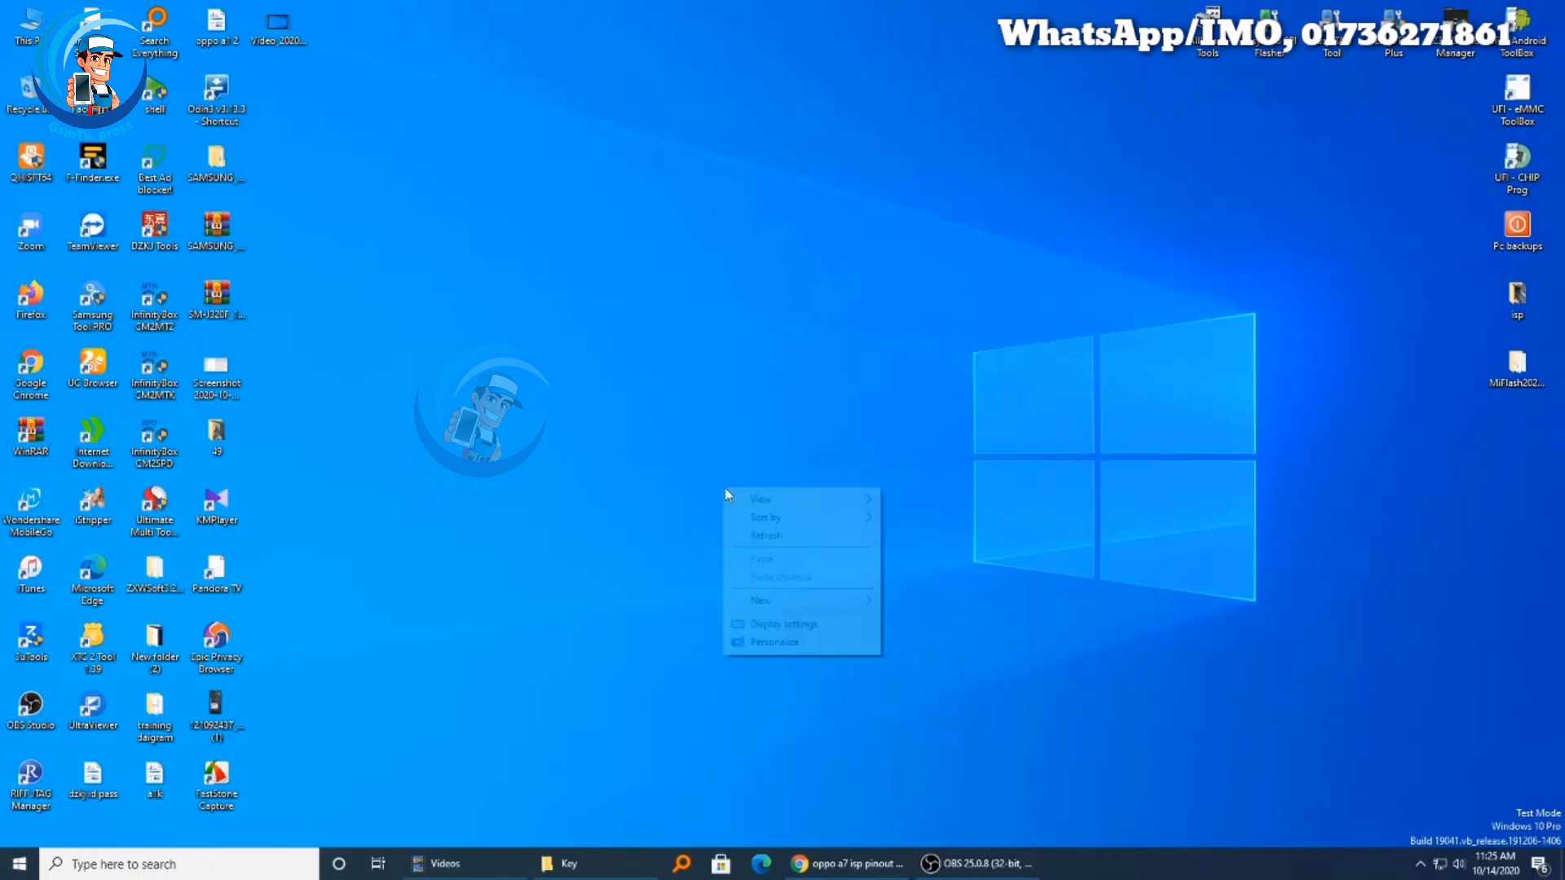
right_click(627, 2)
click(661, 48)
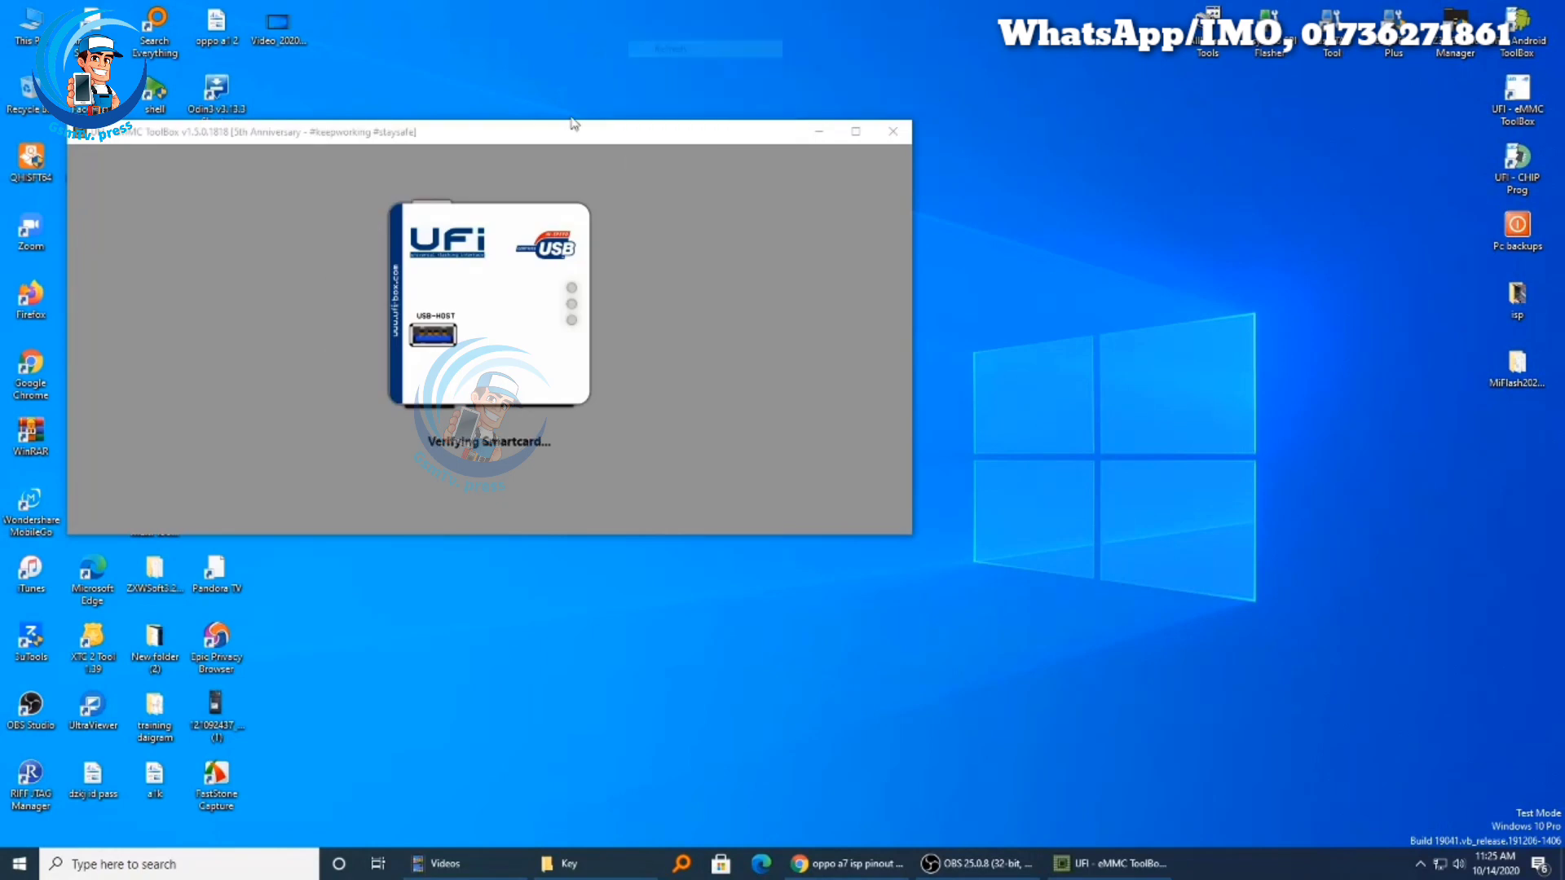
right_click(714, 111)
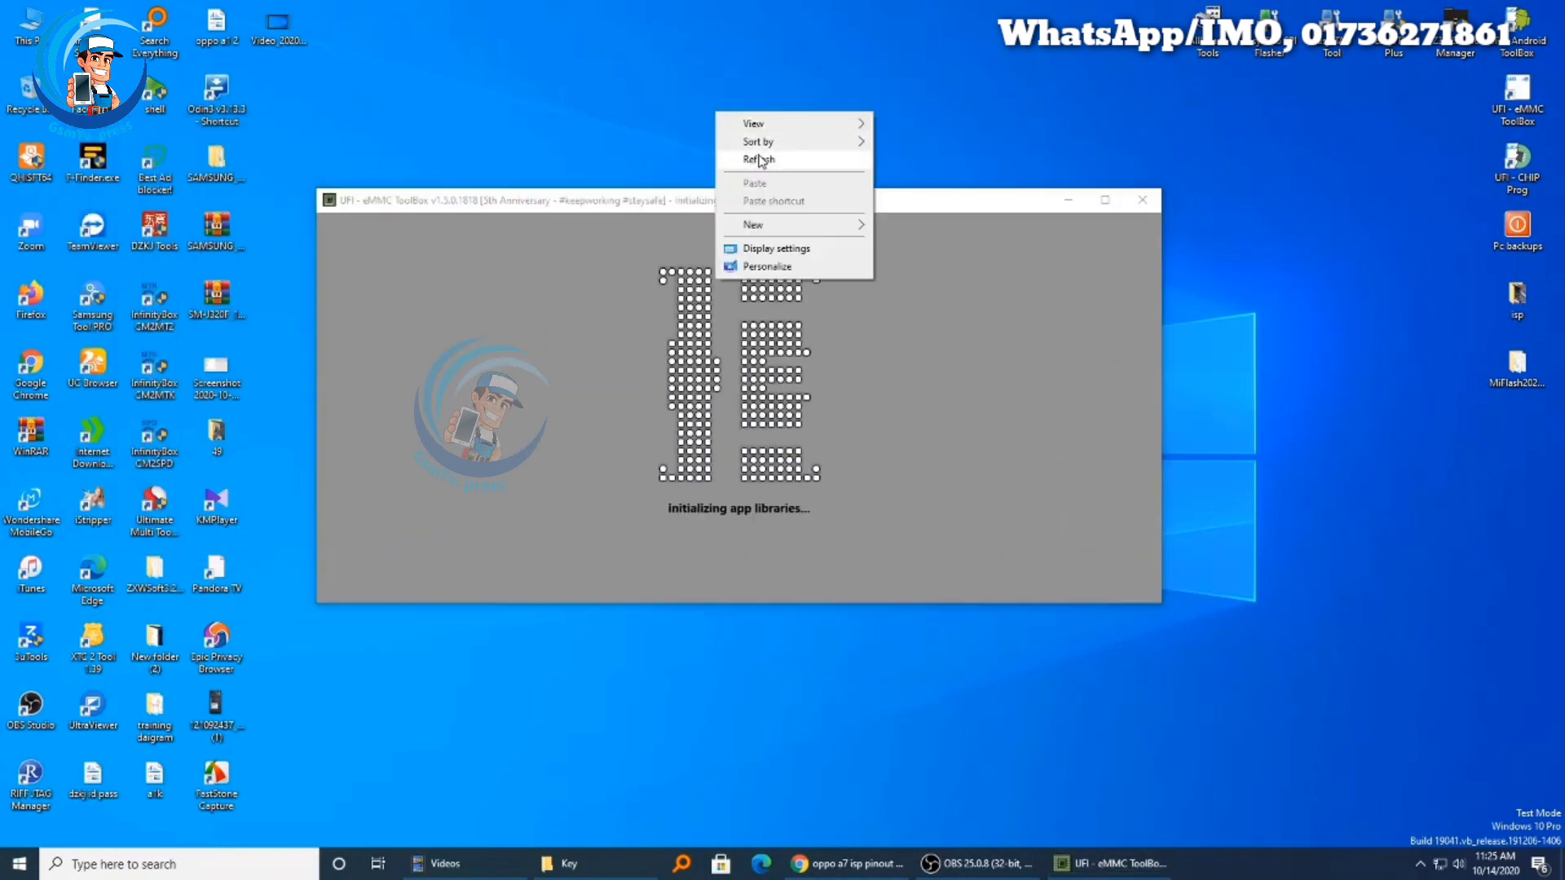
click(761, 160)
right_click(717, 85)
click(766, 132)
right_click(720, 88)
click(756, 136)
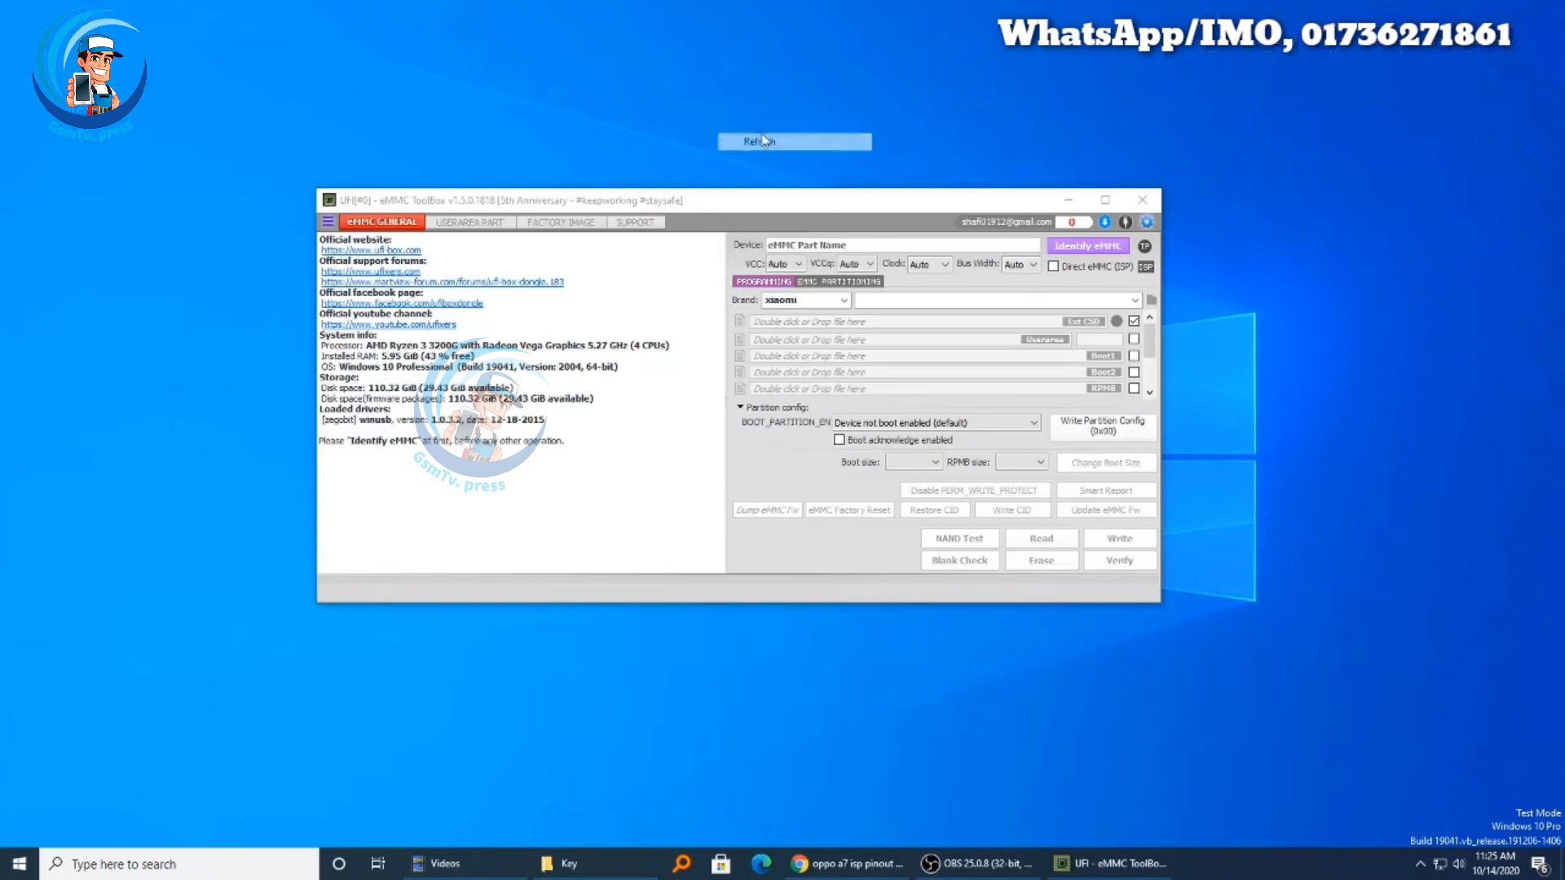
Identify the connected eMMC over direct ISP and list its user-area partitions in a maximized window.
click(1092, 247)
right_click(738, 4)
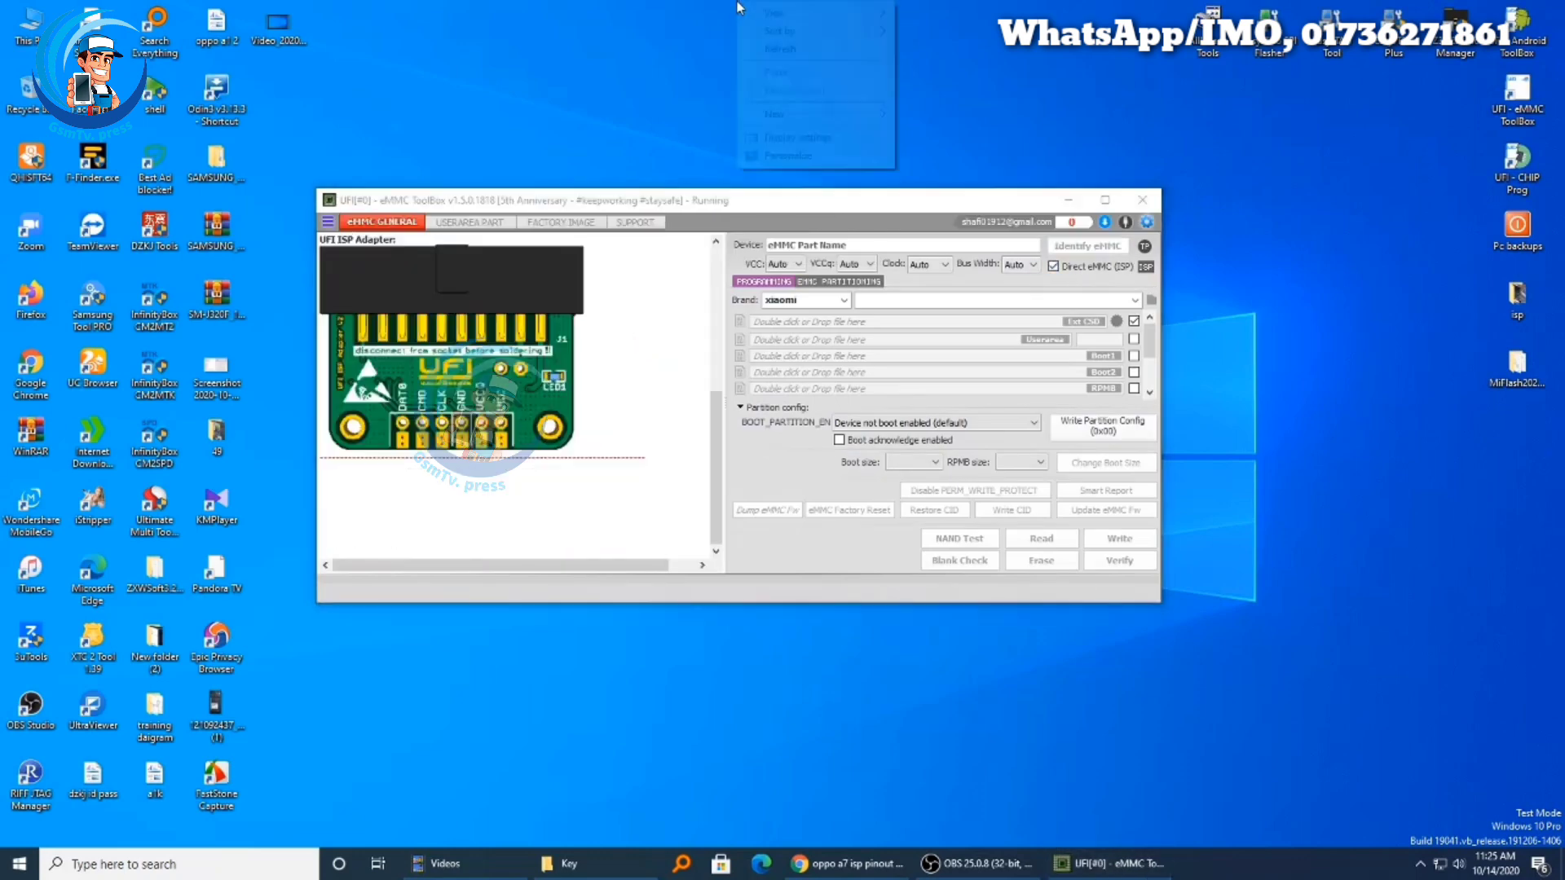
click(808, 48)
right_click(808, 46)
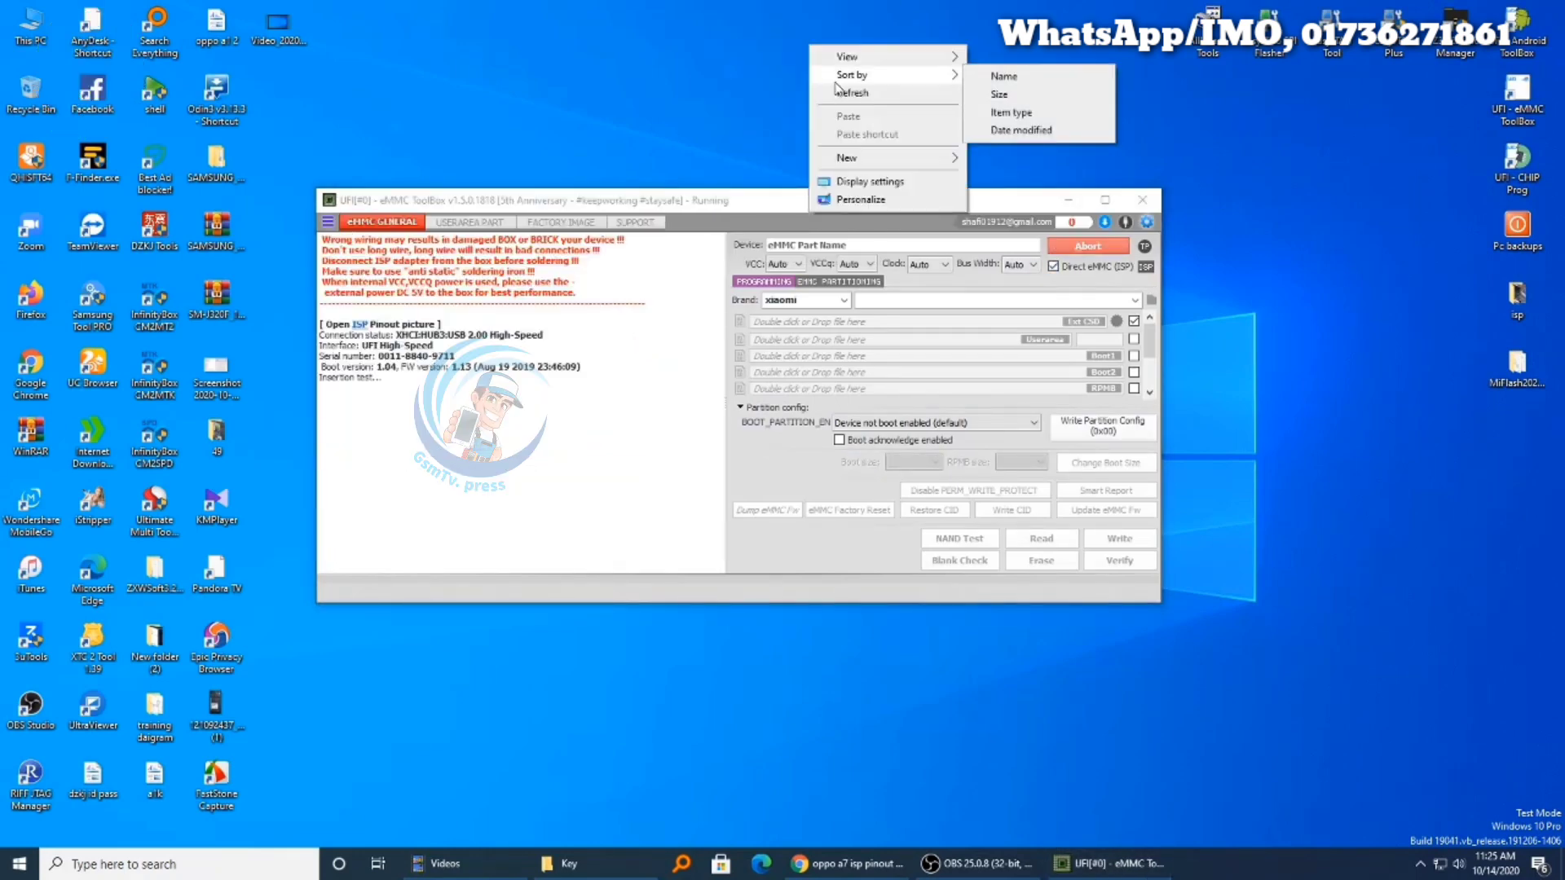
click(833, 89)
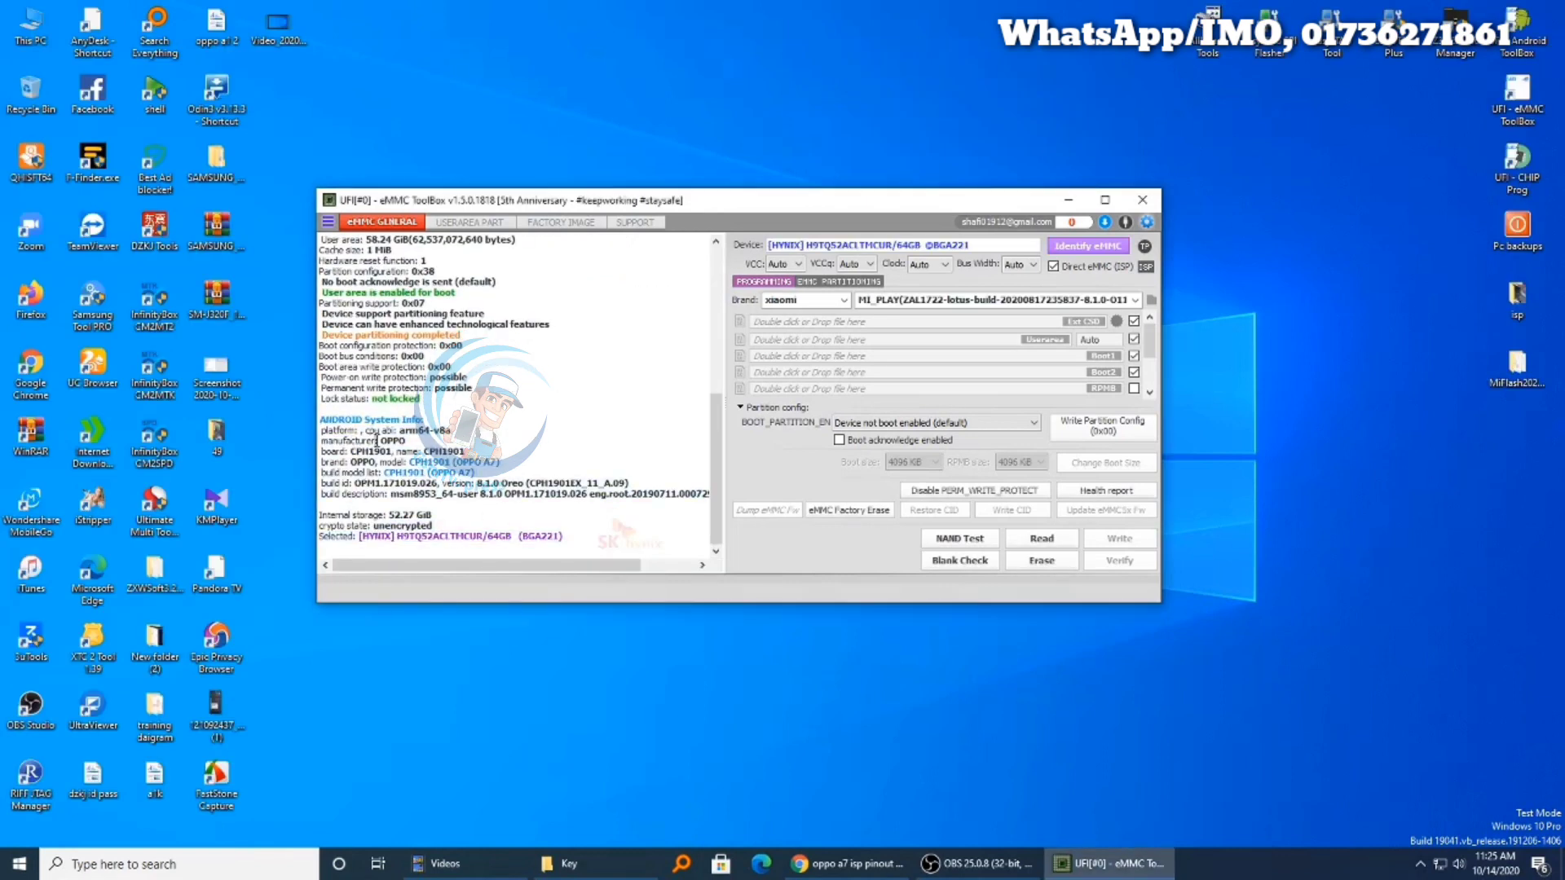
click(493, 228)
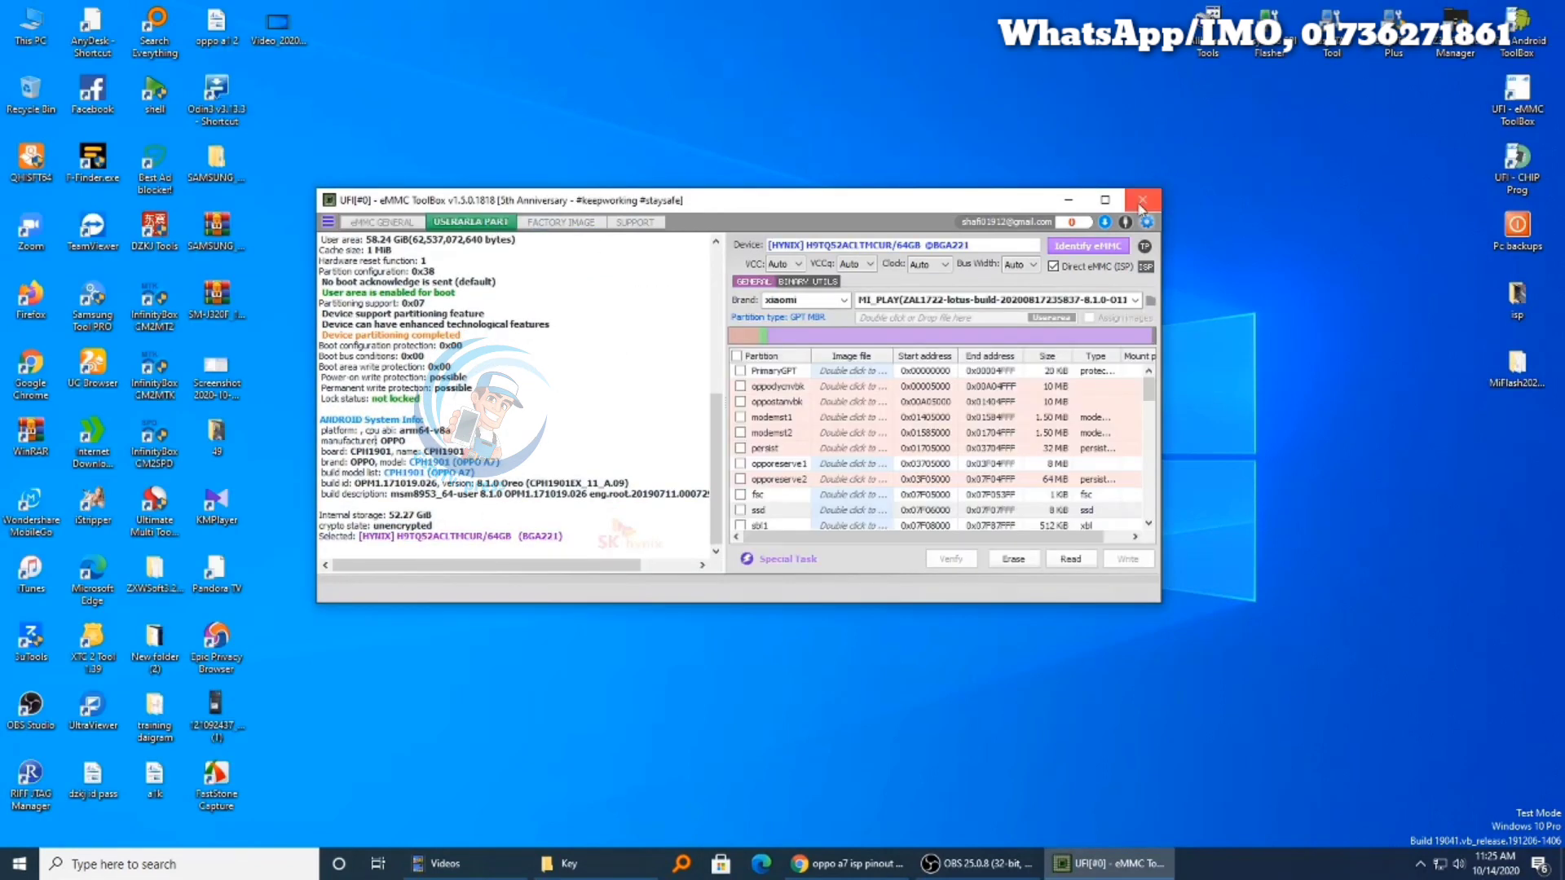
click(1105, 199)
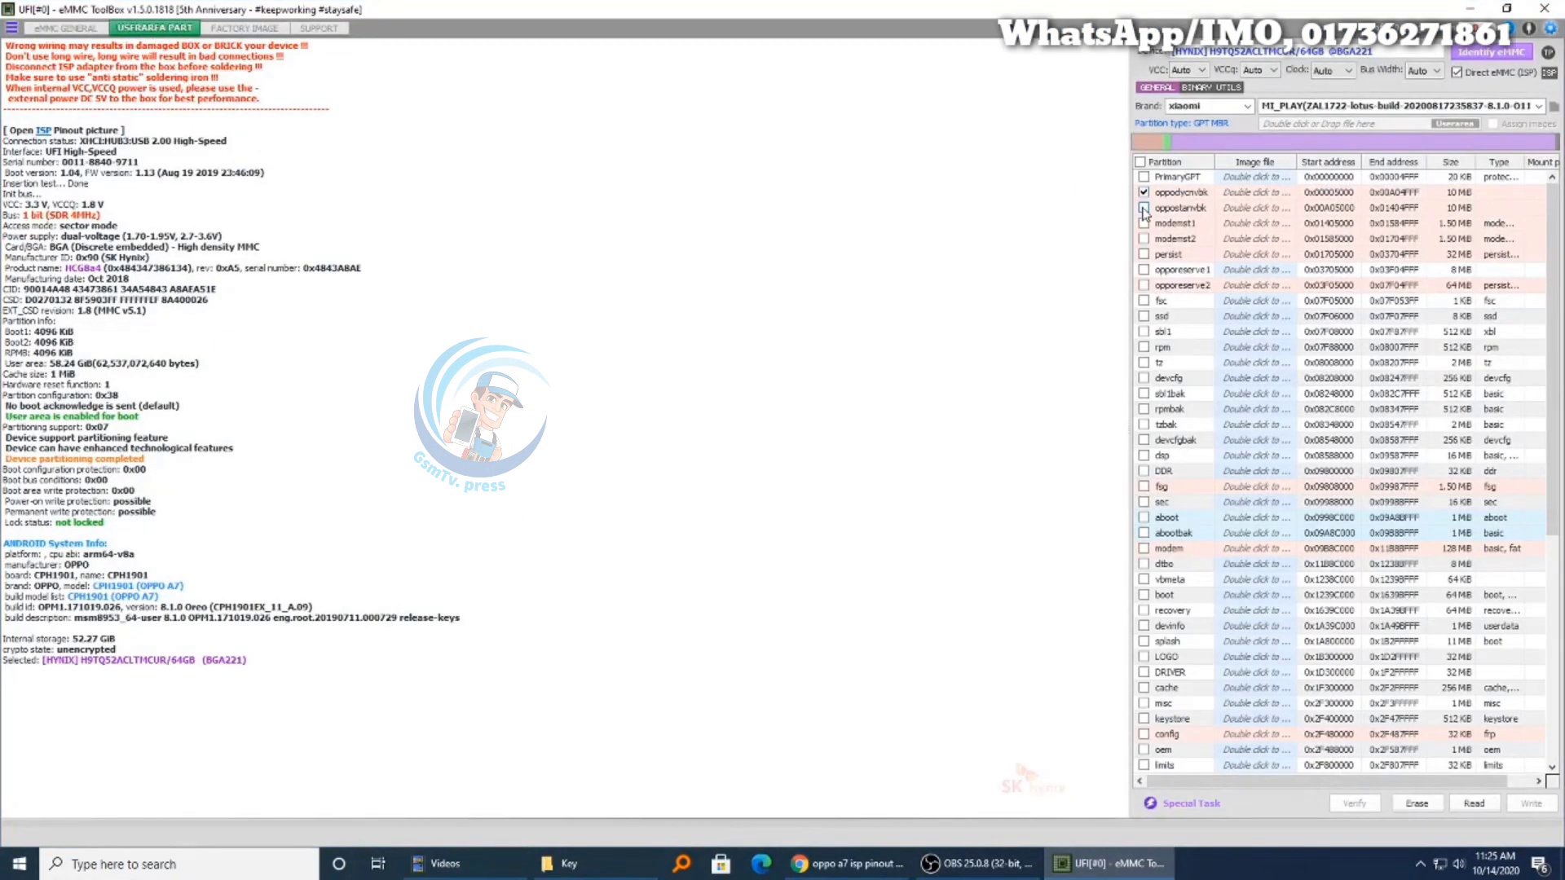
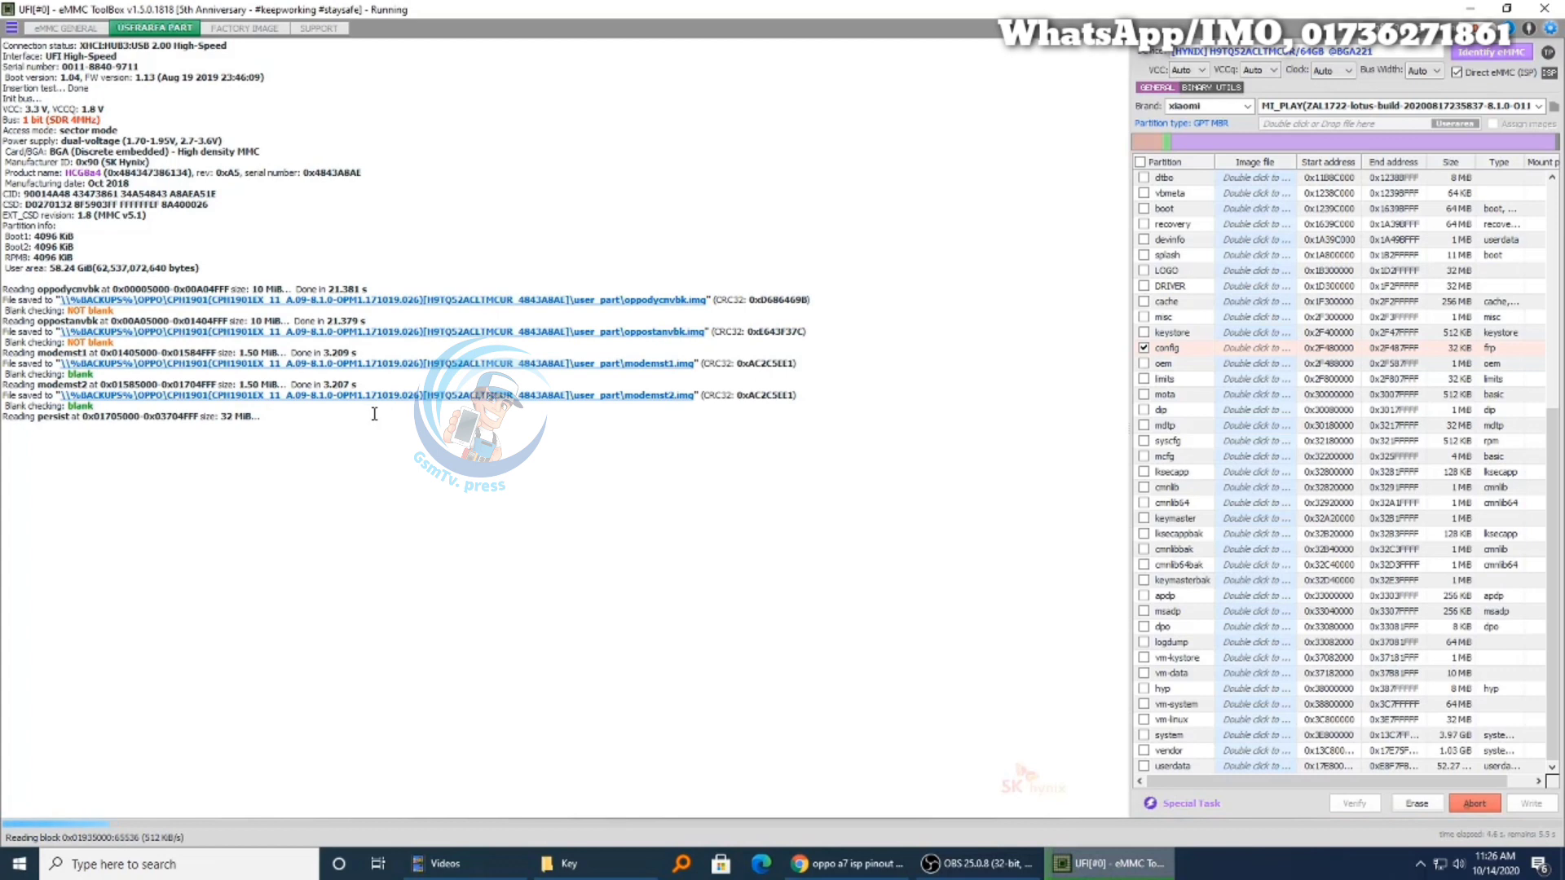
Restore the toolbox window from full screen and enlarge it on the desktop while the partition reading runs.
click(1506, 9)
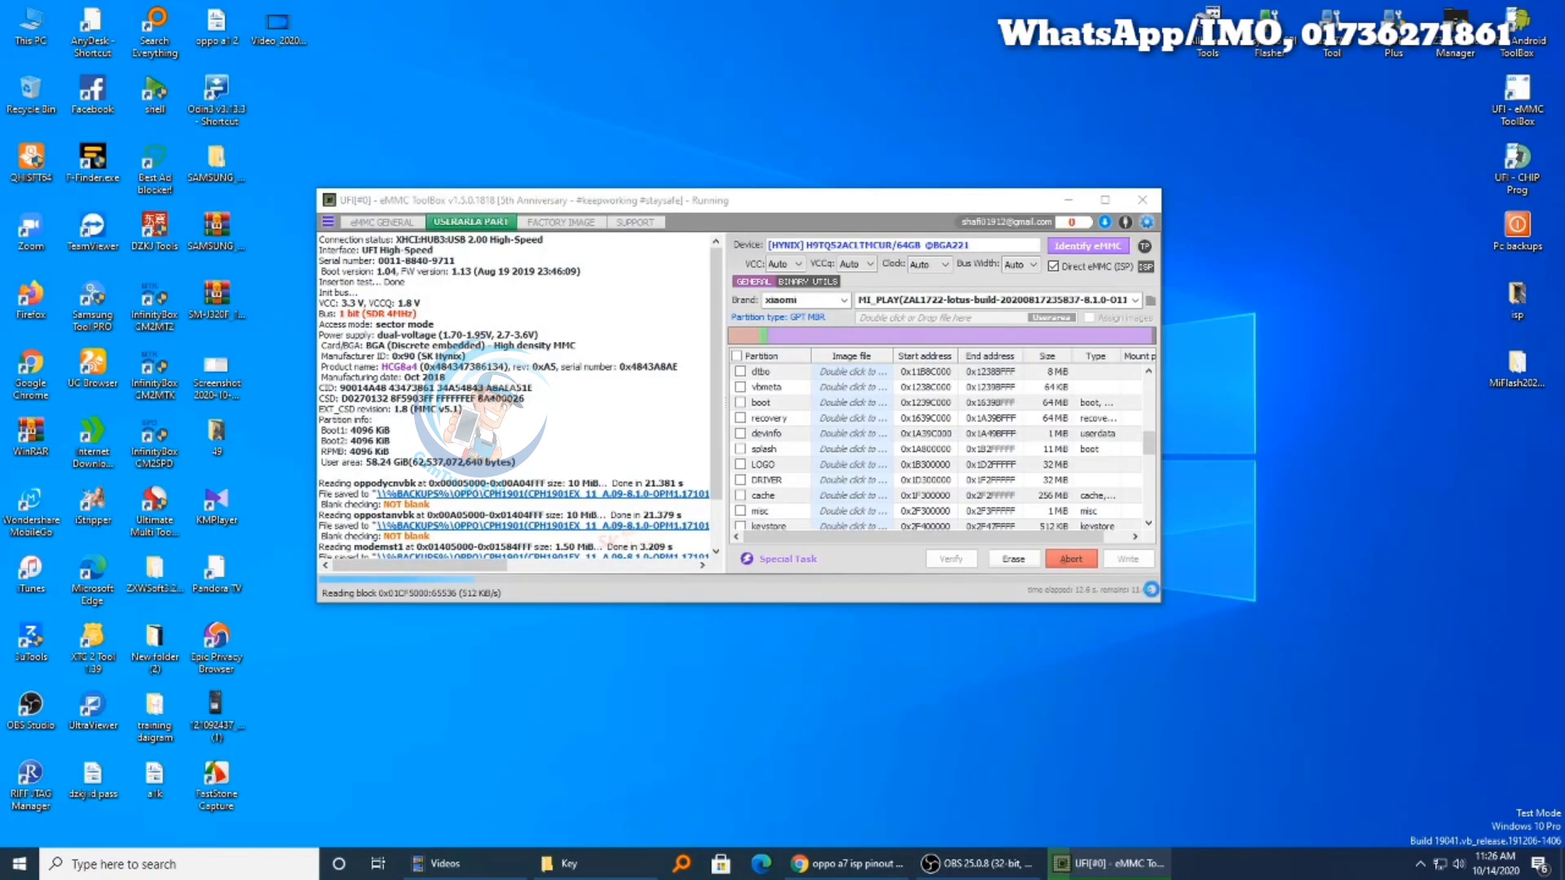
drag(1159, 602, 1332, 726)
right_click(902, 31)
click(938, 82)
Open the Oppo folder inside All Dump File on the CLINIC 3 (F:) drive.
double_click(31, 26)
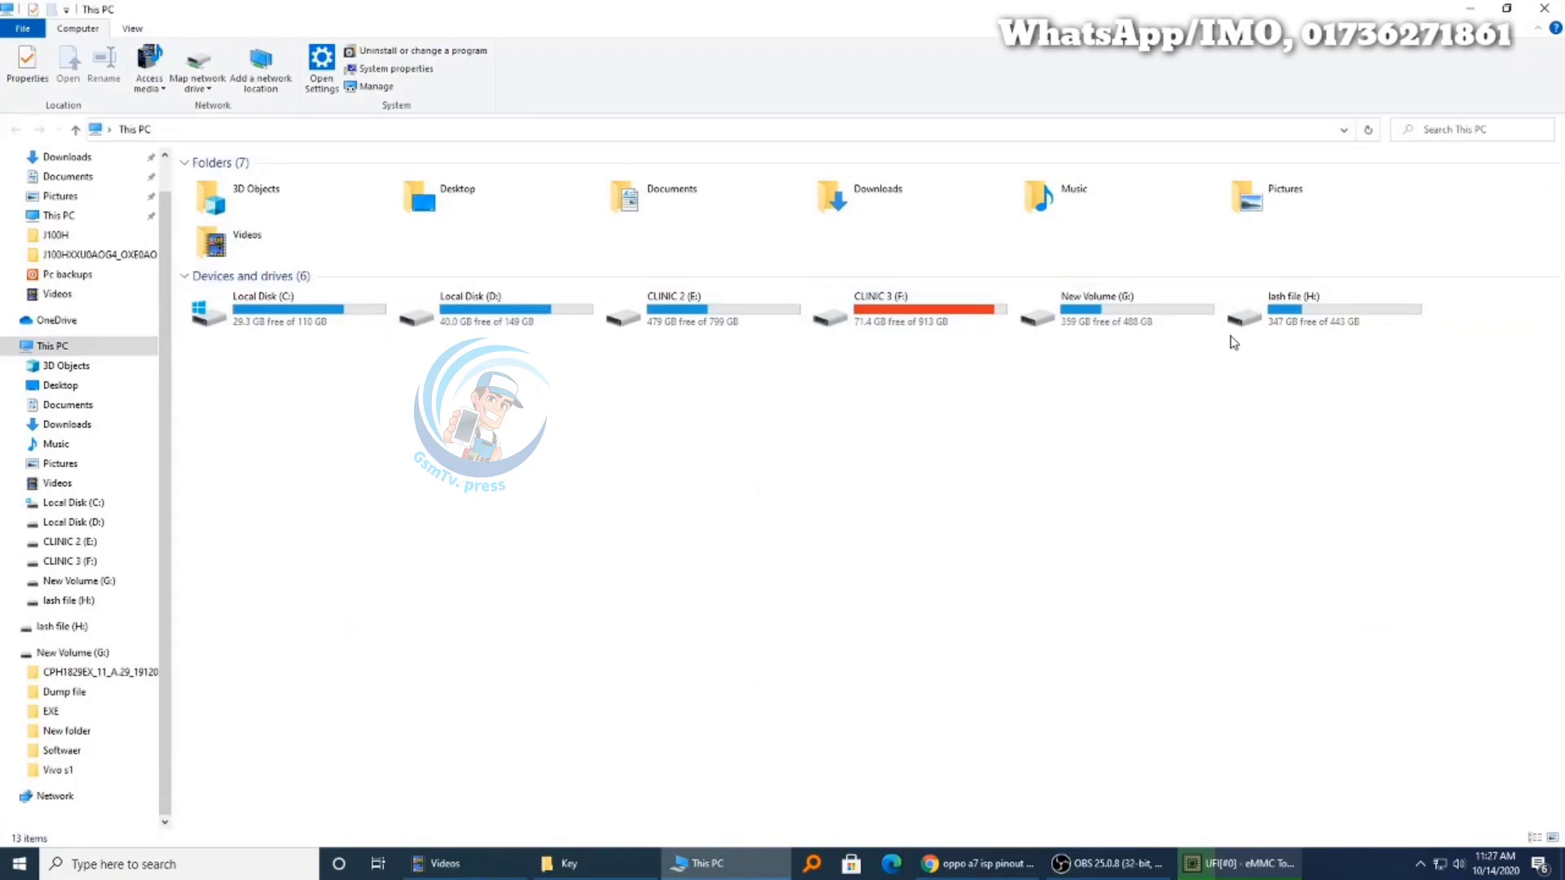
double_click(882, 308)
double_click(245, 181)
double_click(237, 181)
double_click(245, 313)
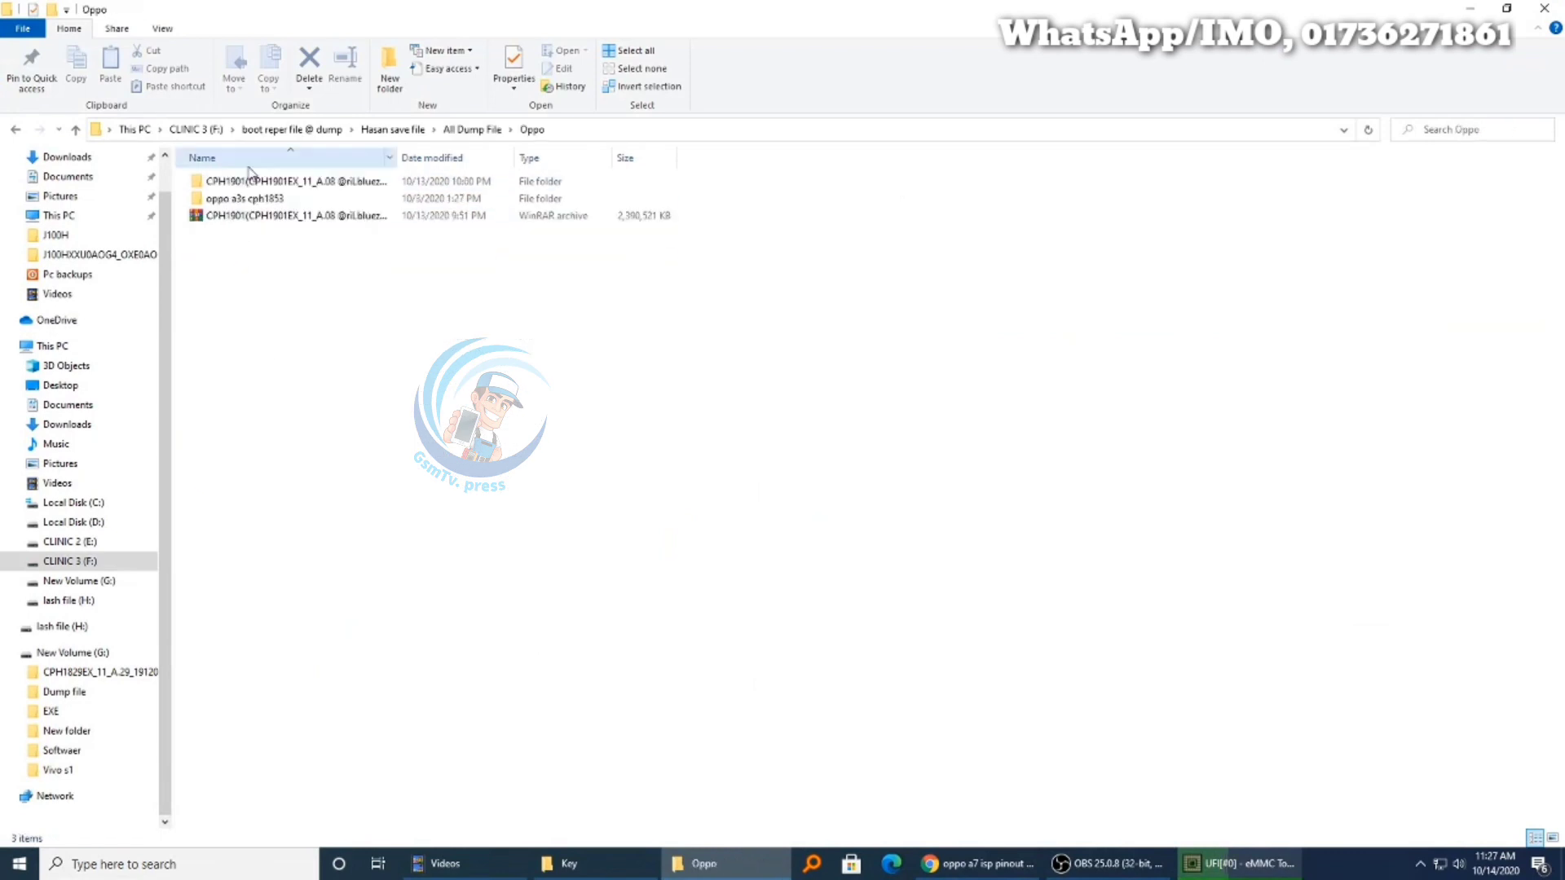
right_click(249, 178)
click(285, 519)
click(660, 374)
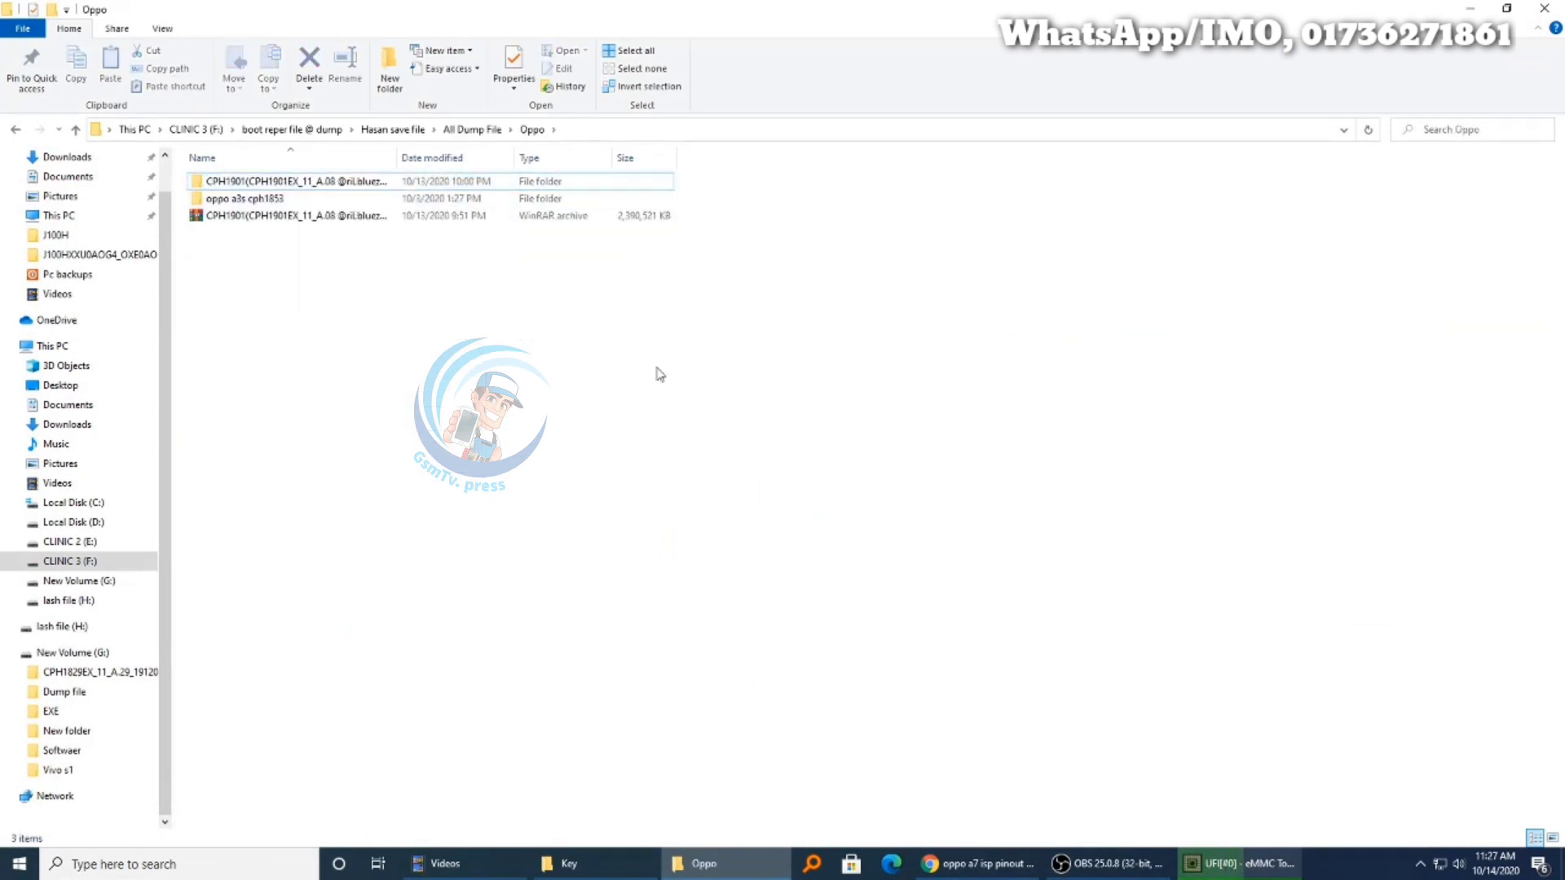
Check inside the CPH1901EX_11_A.08 dump folder and copy the whole folder.
double_click(244, 181)
key(alt+Left)
right_click(277, 186)
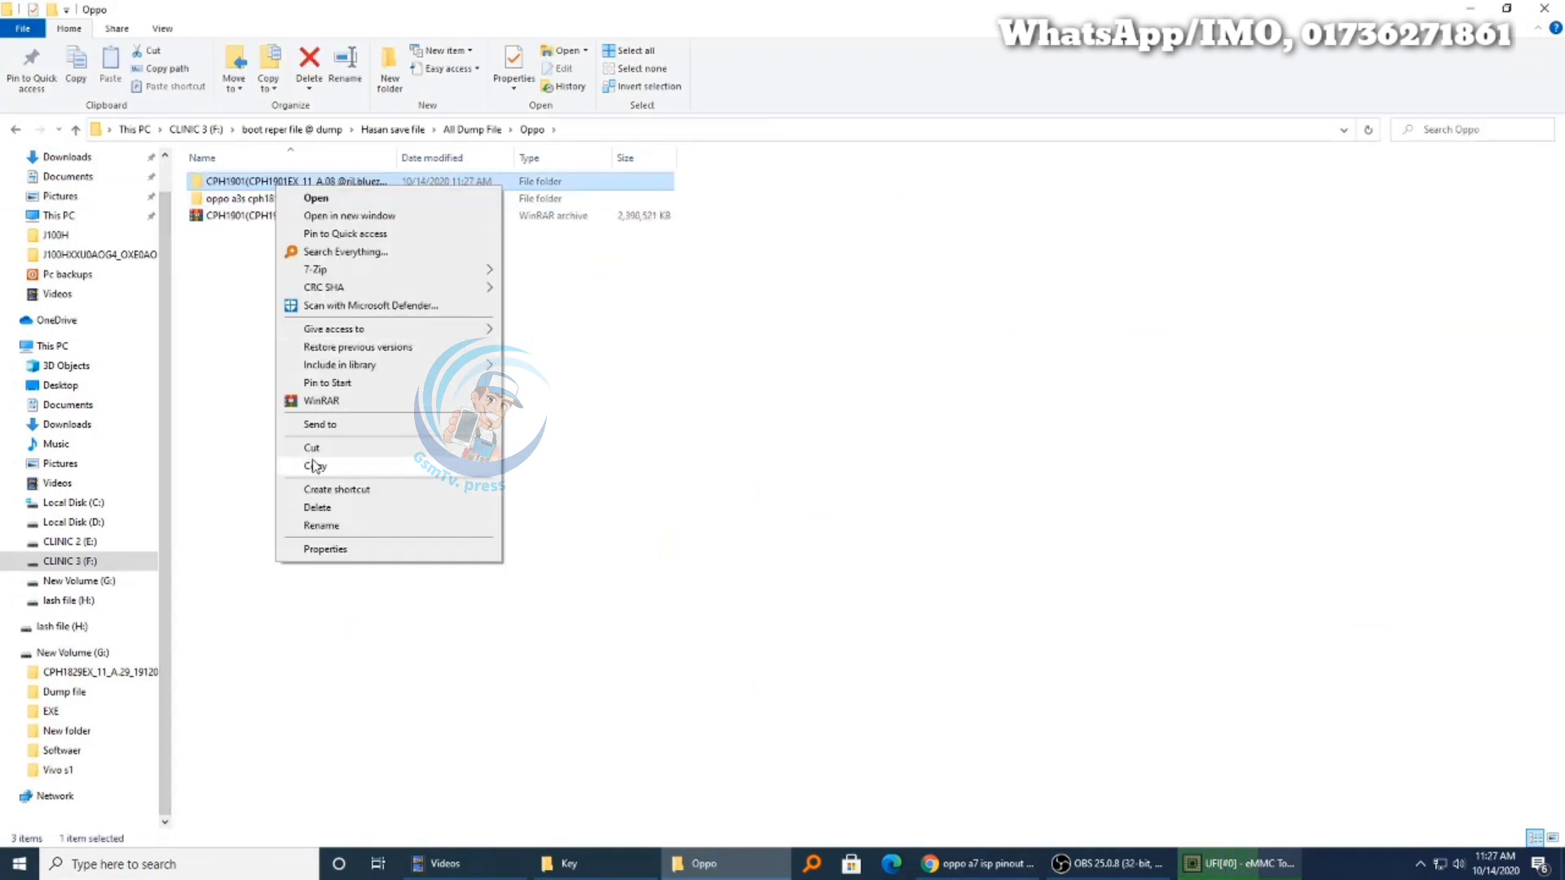
click(314, 467)
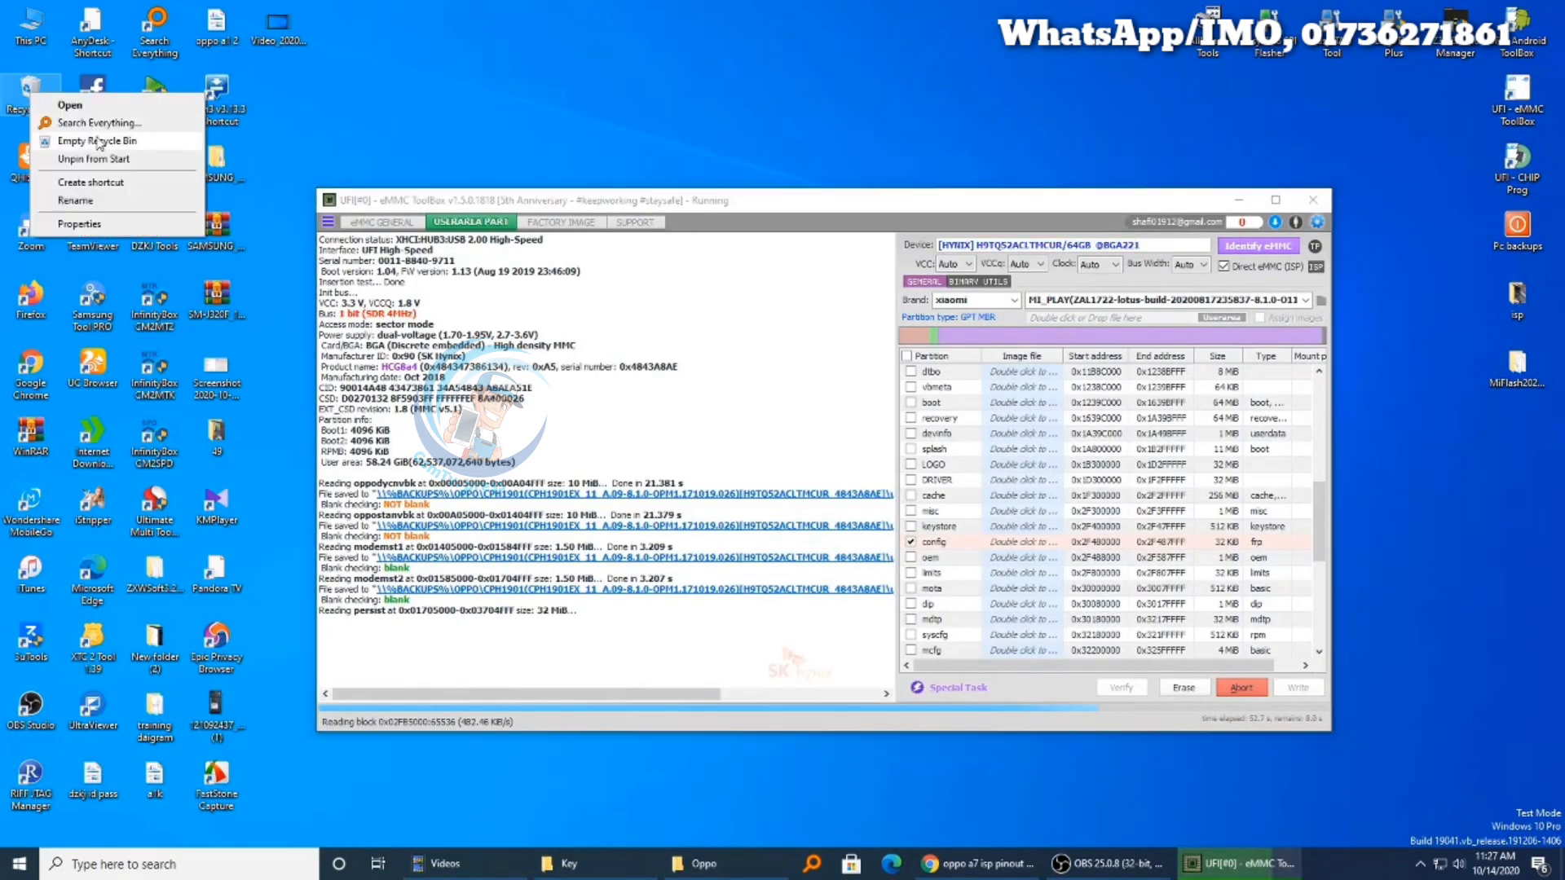
Open the Oppo subfolder of the UFI backups folder on the C: drive, starting from the eMMC ToolBox shortcut's file location.
right_click(1516, 96)
click(1414, 123)
double_click(836, 470)
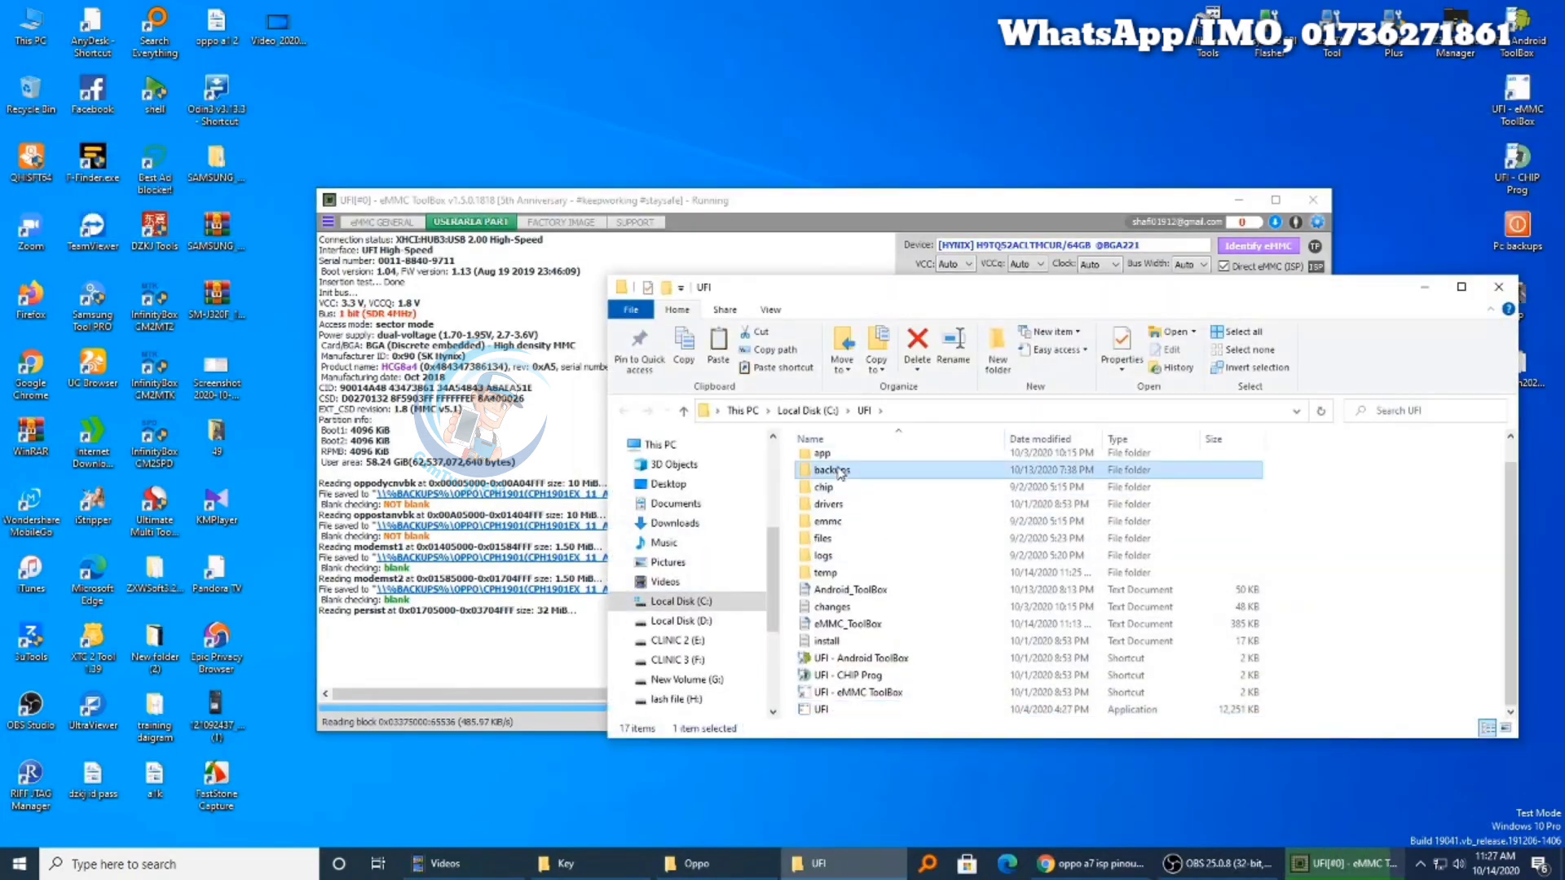
double_click(888, 287)
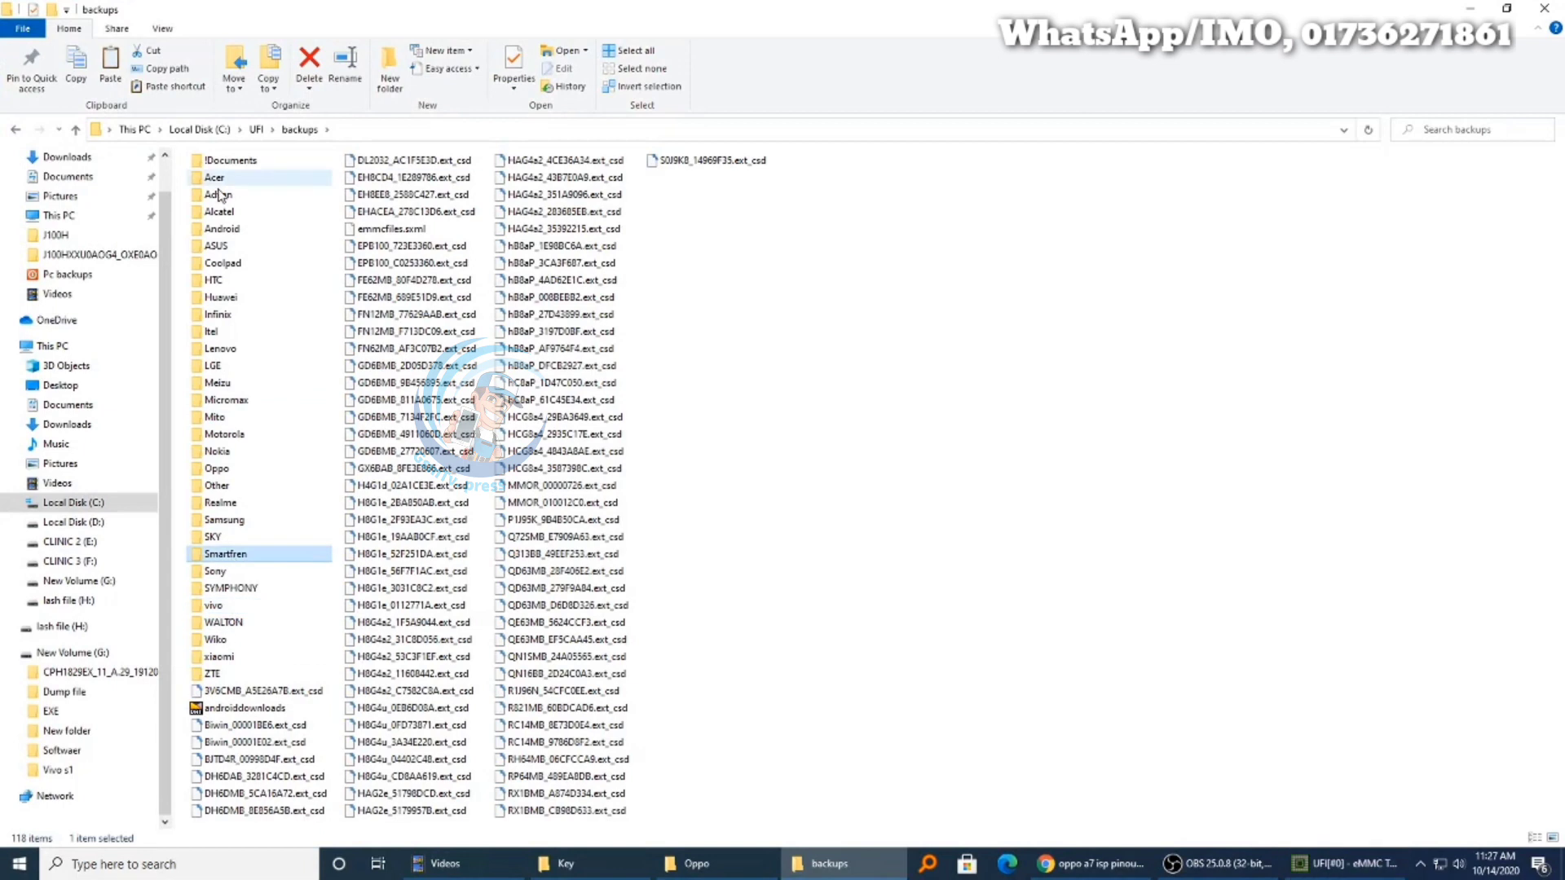
double_click(217, 468)
Paste the copied CPH1901EX_11_A.08 dump folder into the UFI Oppo backups folder and close the folder window.
right_click(292, 288)
click(350, 404)
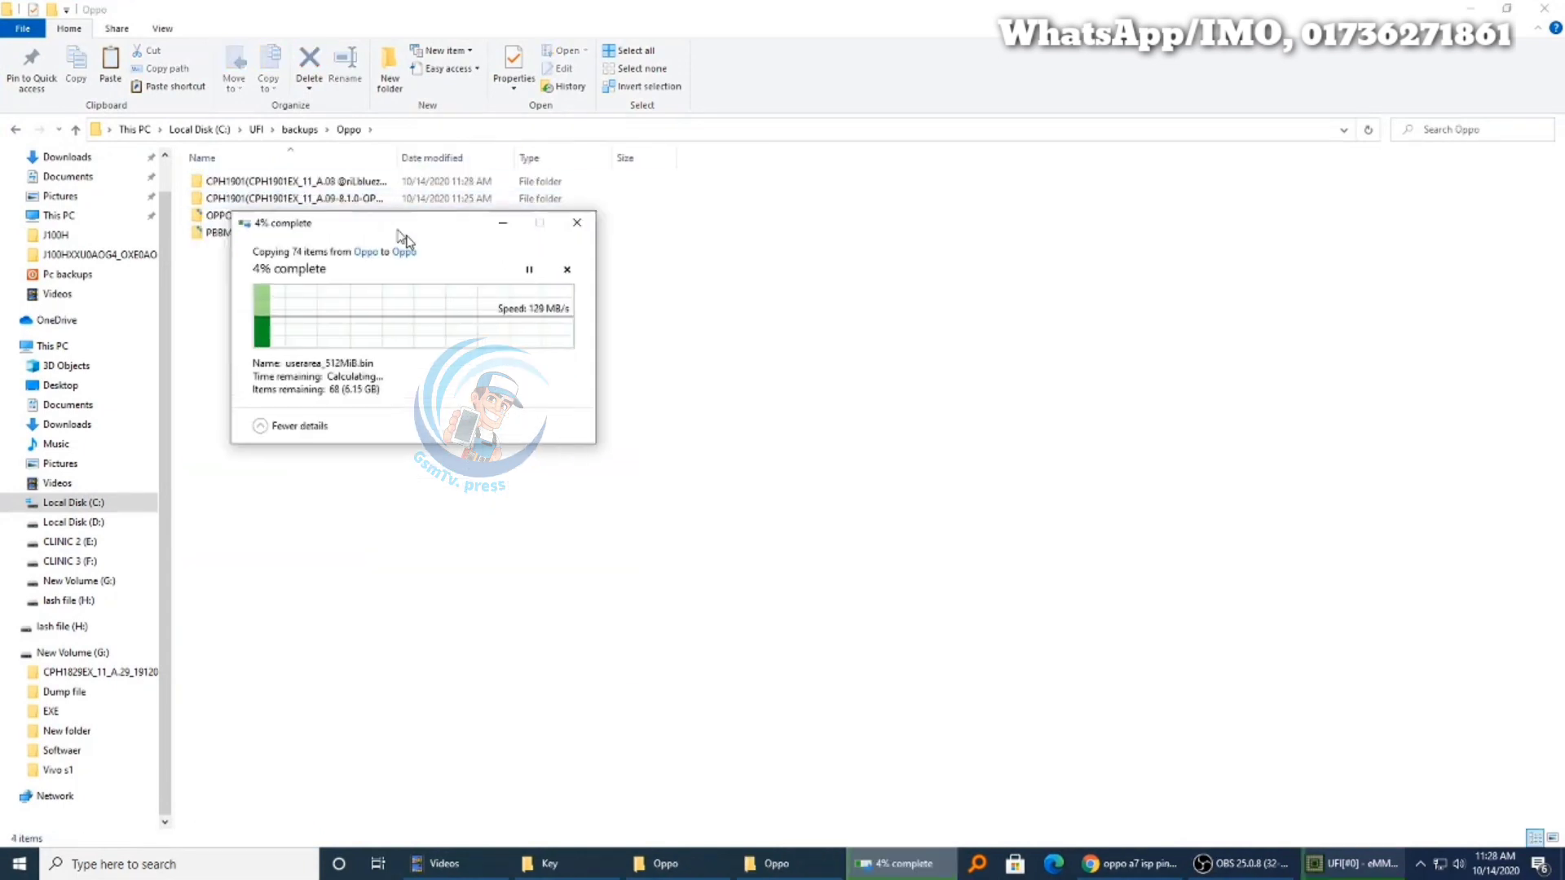
drag(491, 265, 838, 481)
scroll(751, 346, up, 1)
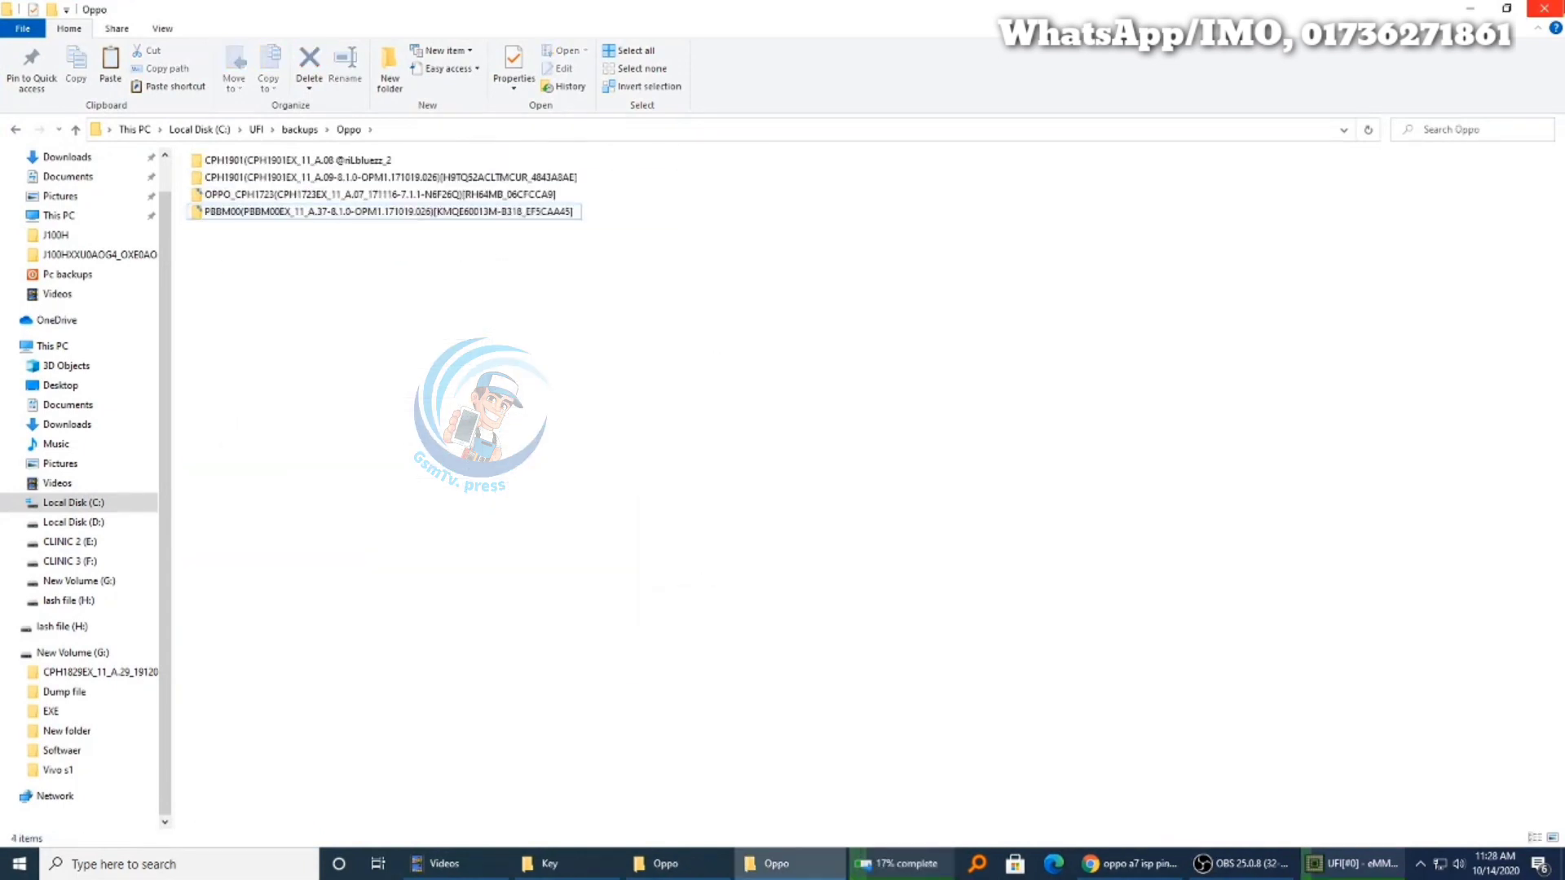
click(1544, 8)
right_click(830, 17)
click(873, 66)
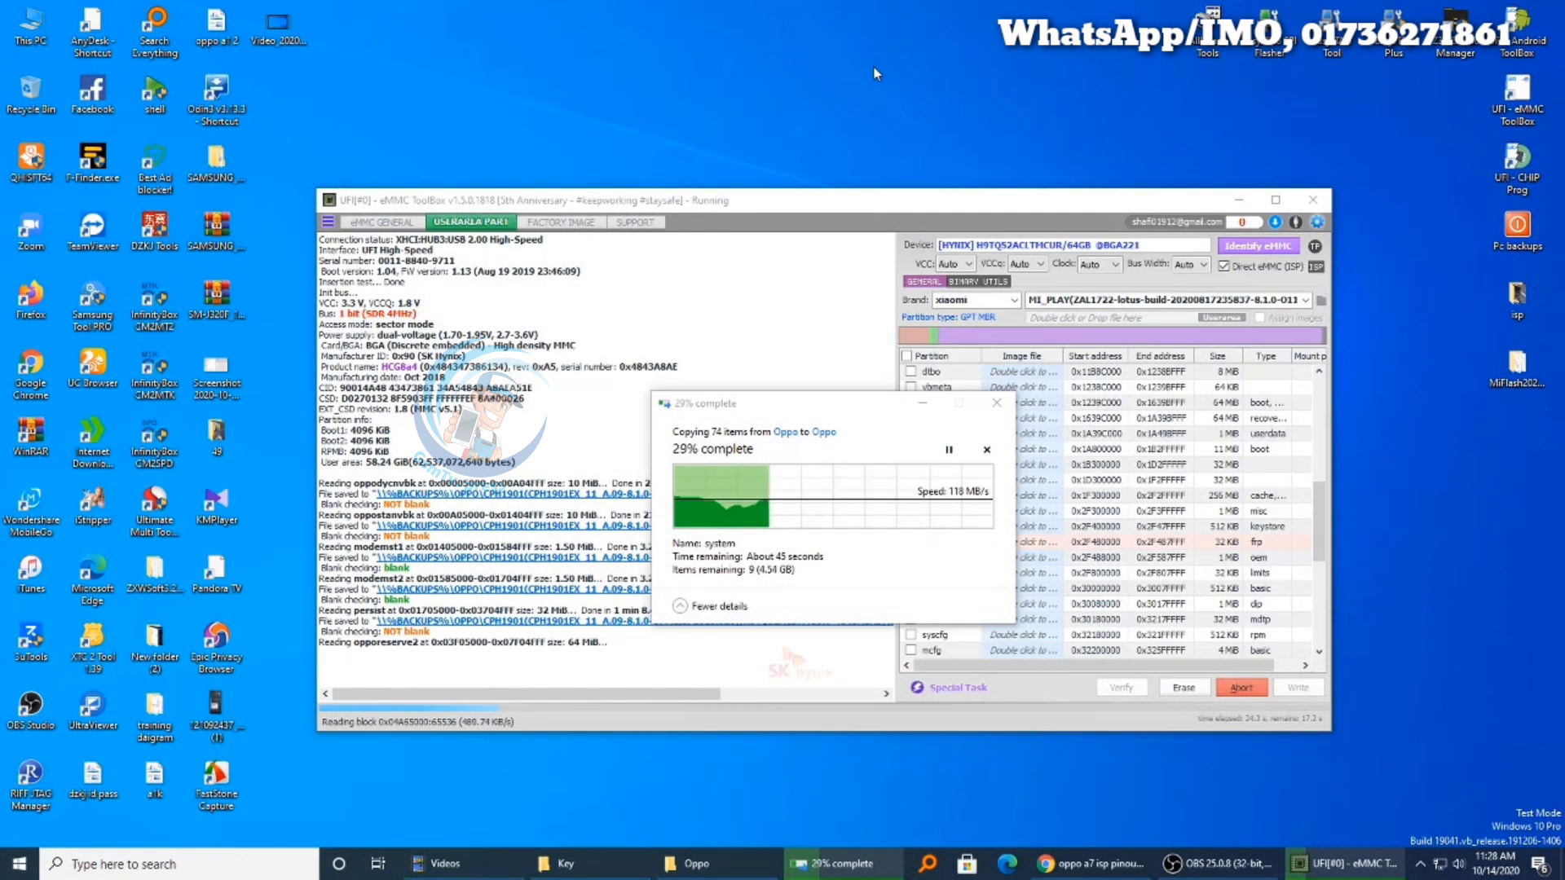
click(1214, 863)
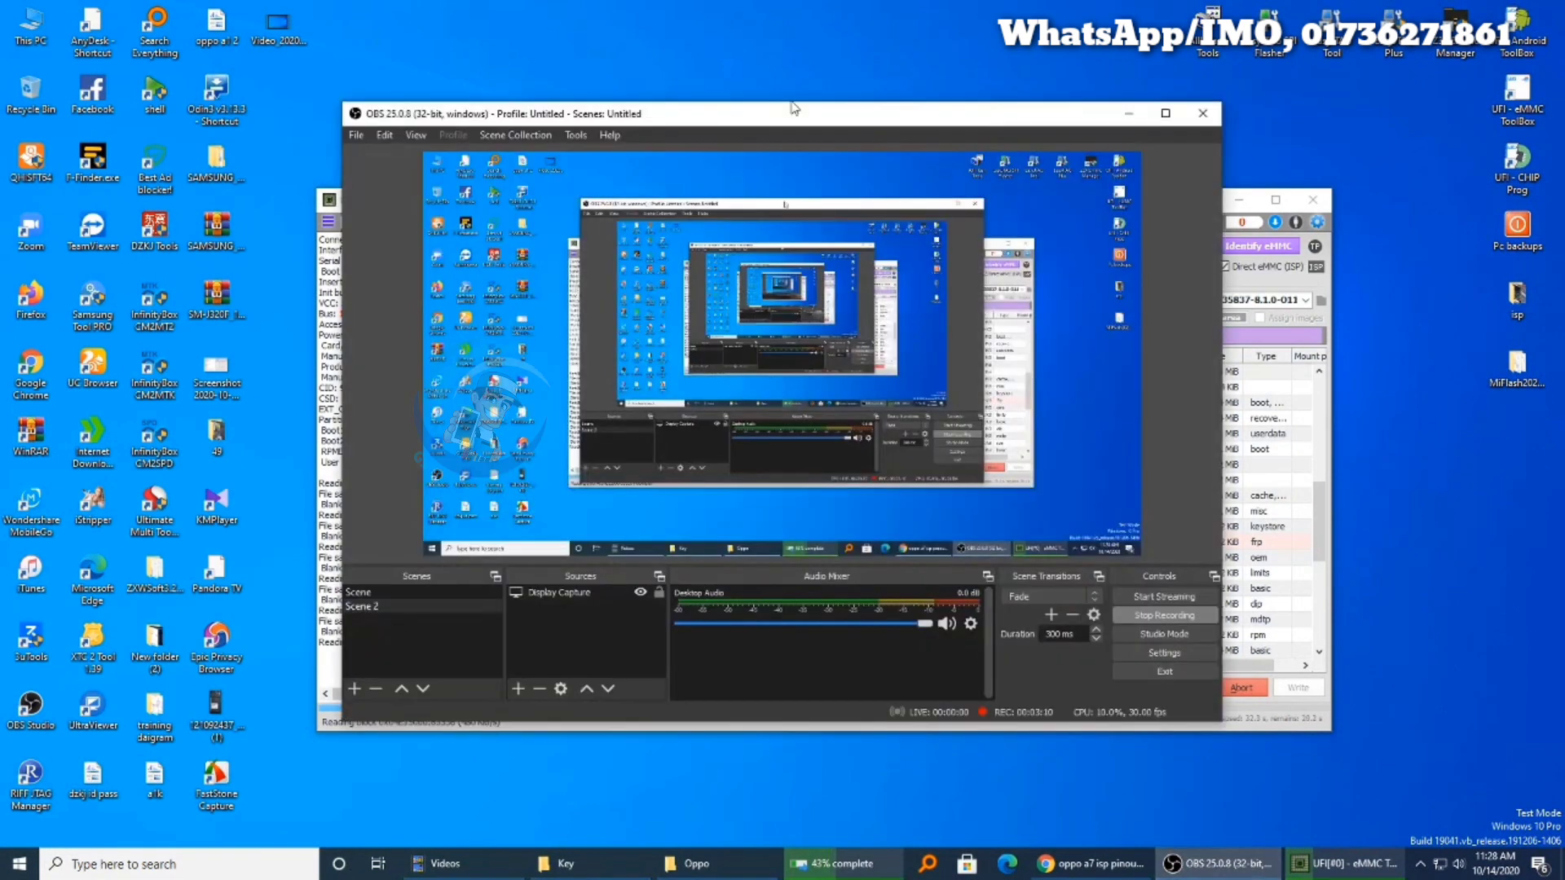
click(1128, 113)
click(1214, 863)
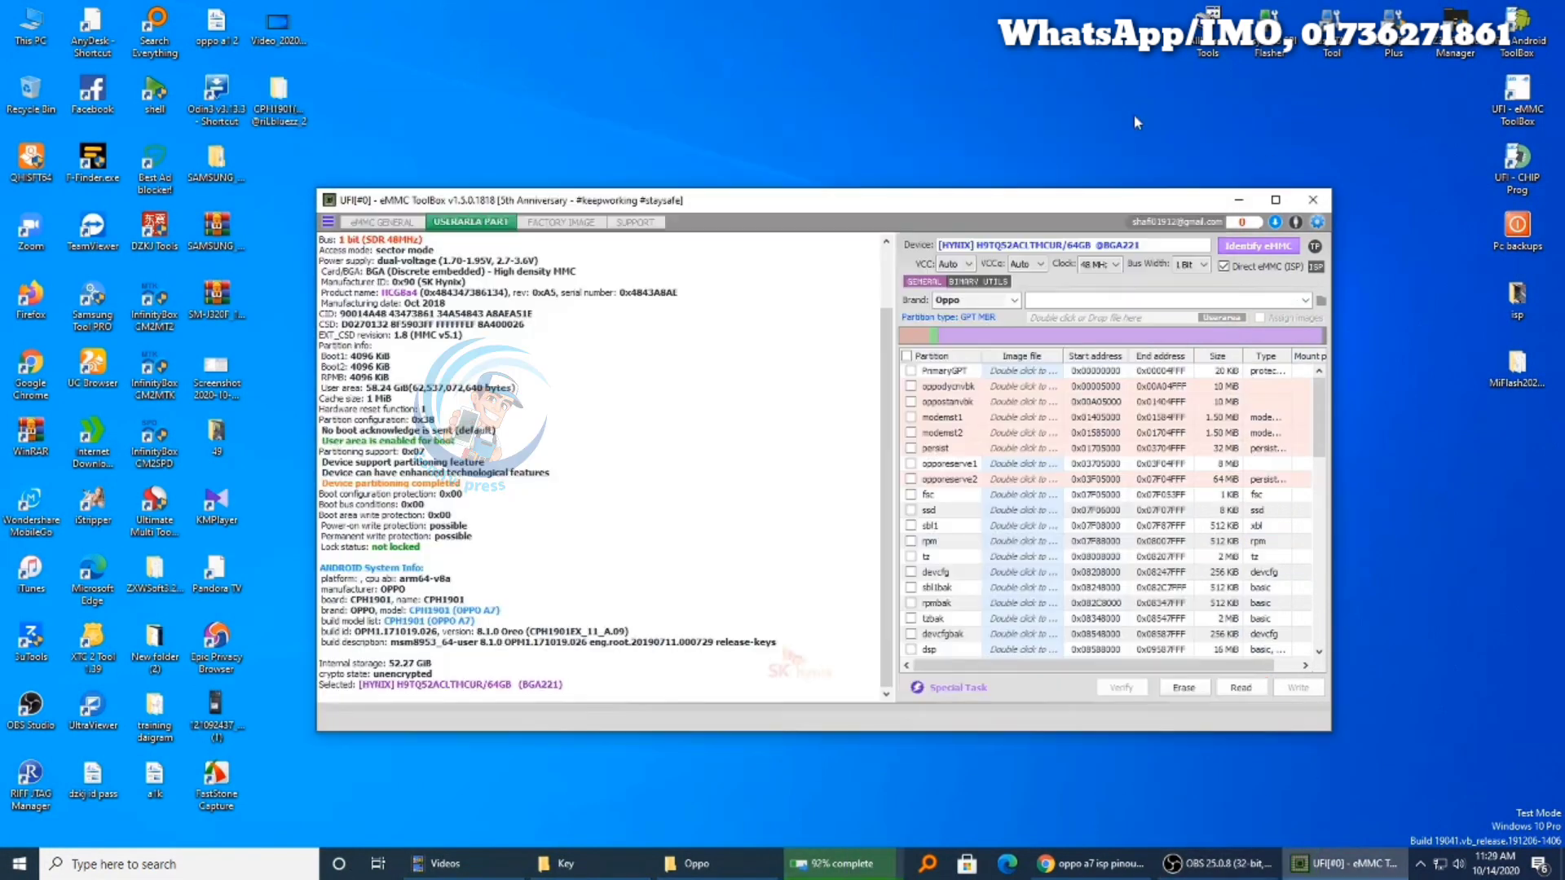
click(1422, 865)
click(1422, 864)
right_click(1357, 350)
click(1378, 403)
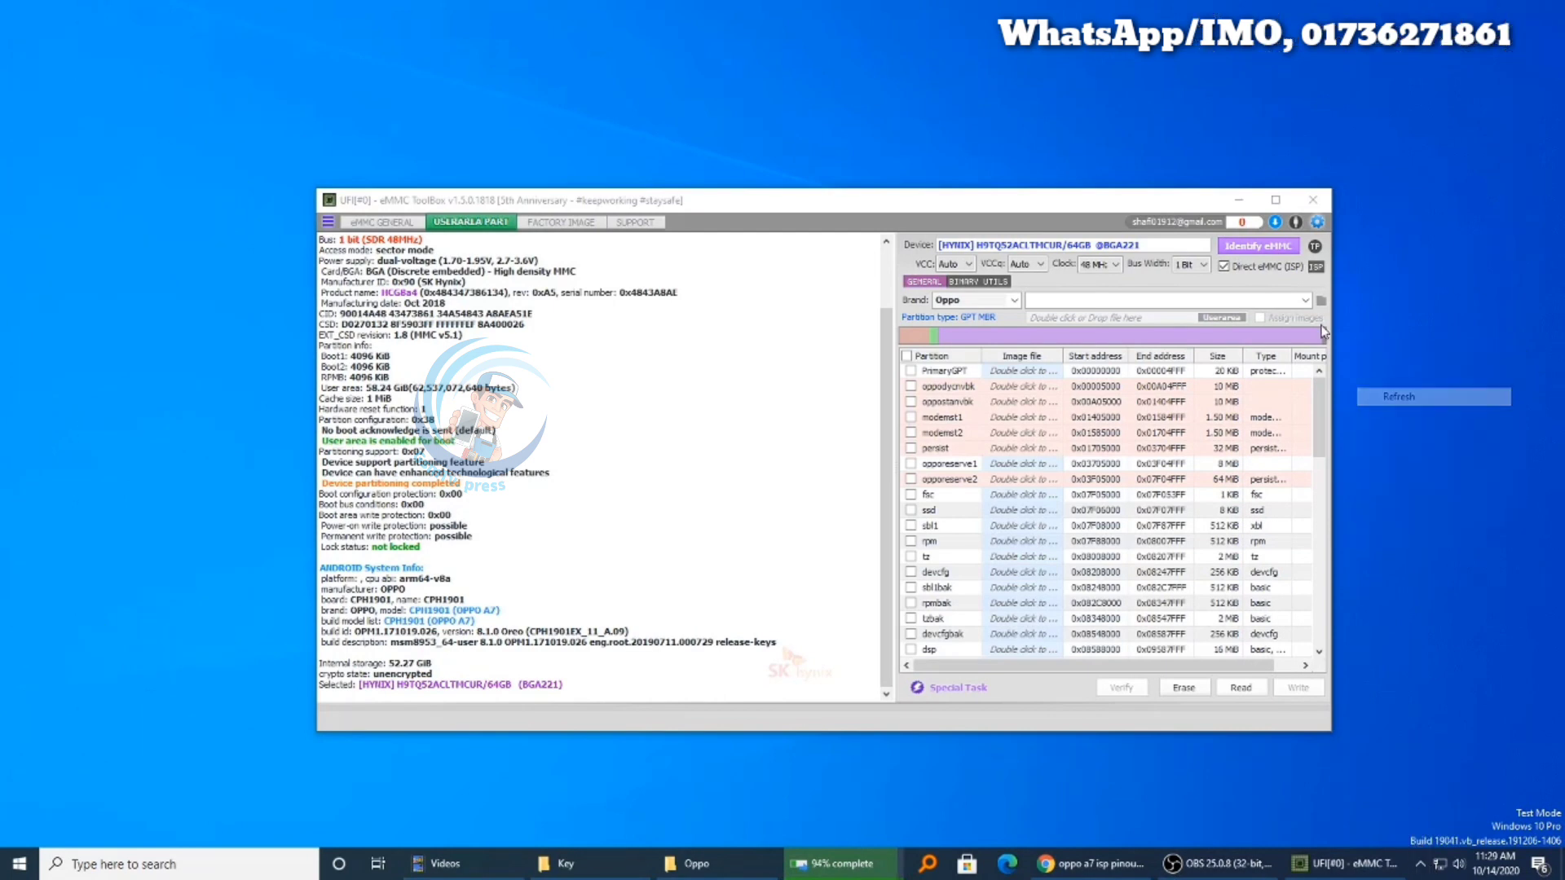
Identify the eMMC again and switch to its general programming options.
click(1242, 246)
right_click(896, 49)
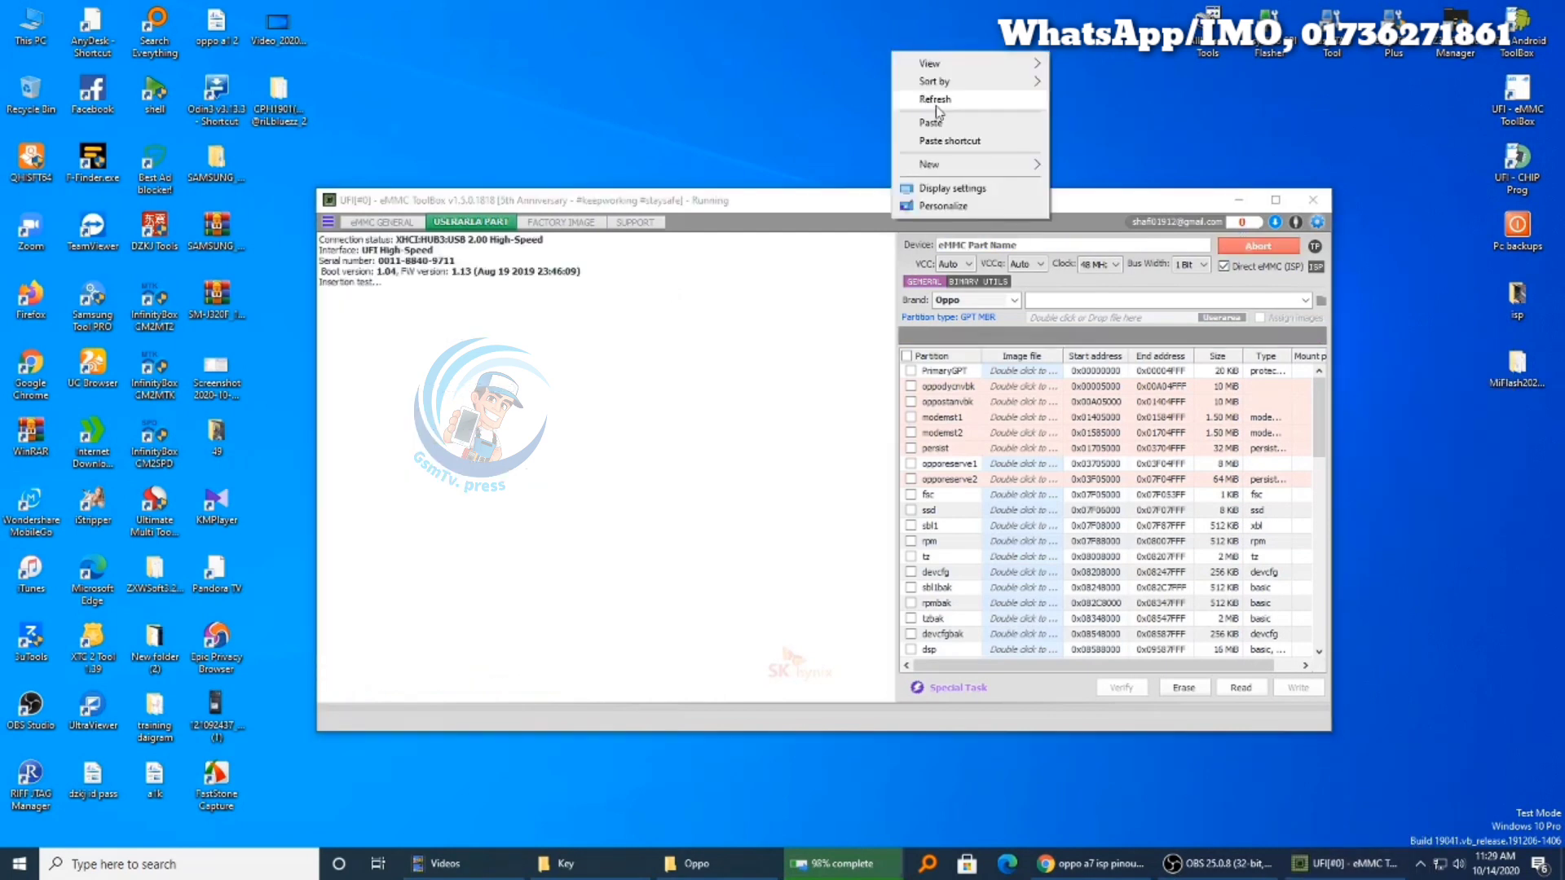
click(937, 98)
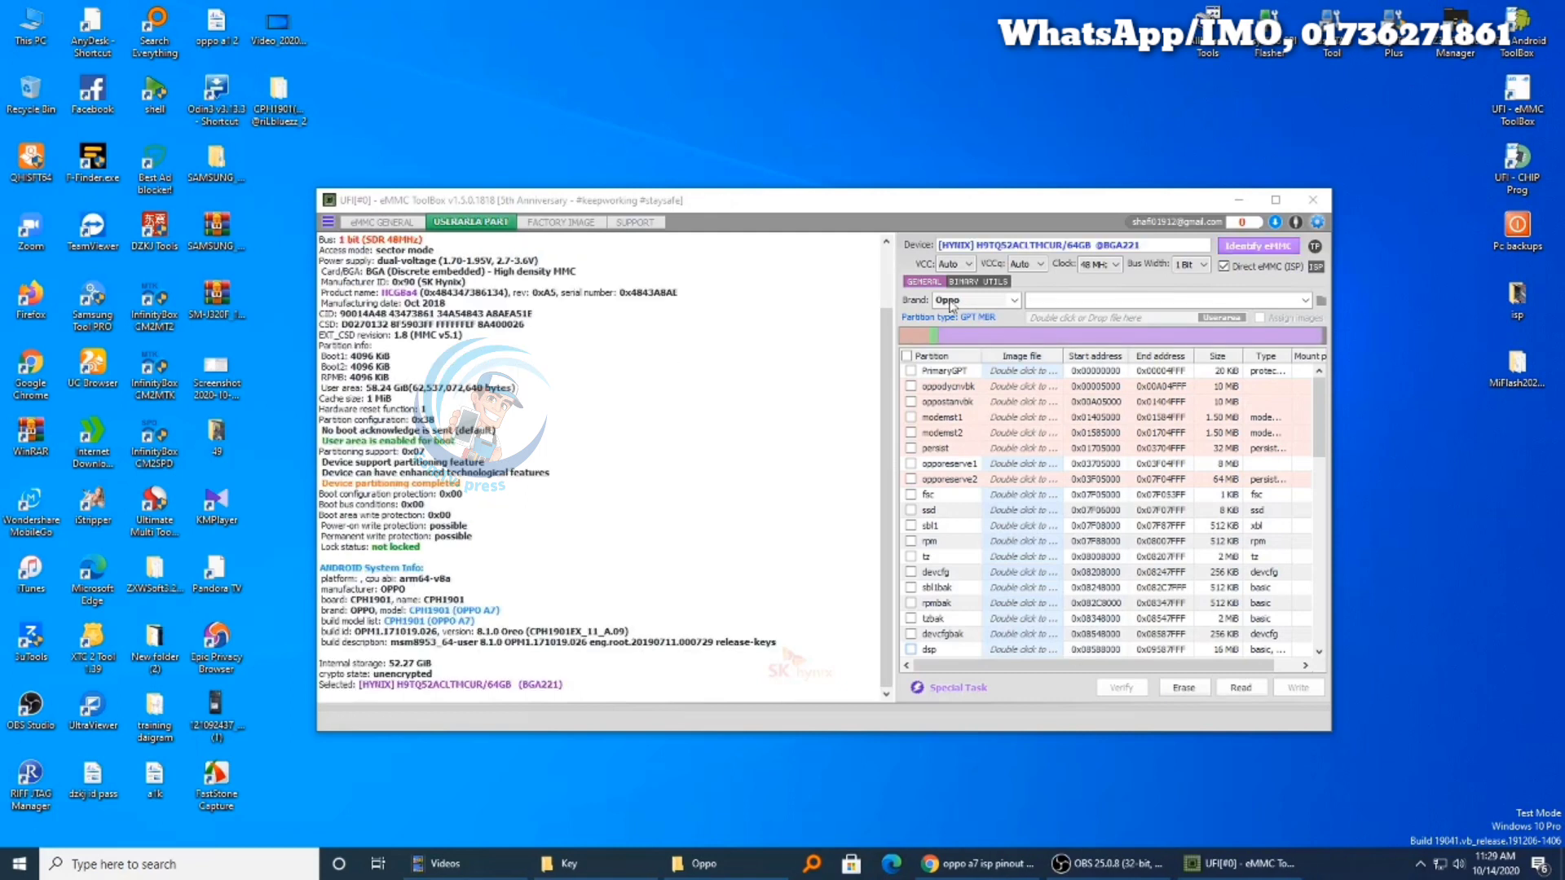
click(381, 222)
right_click(616, 111)
click(652, 159)
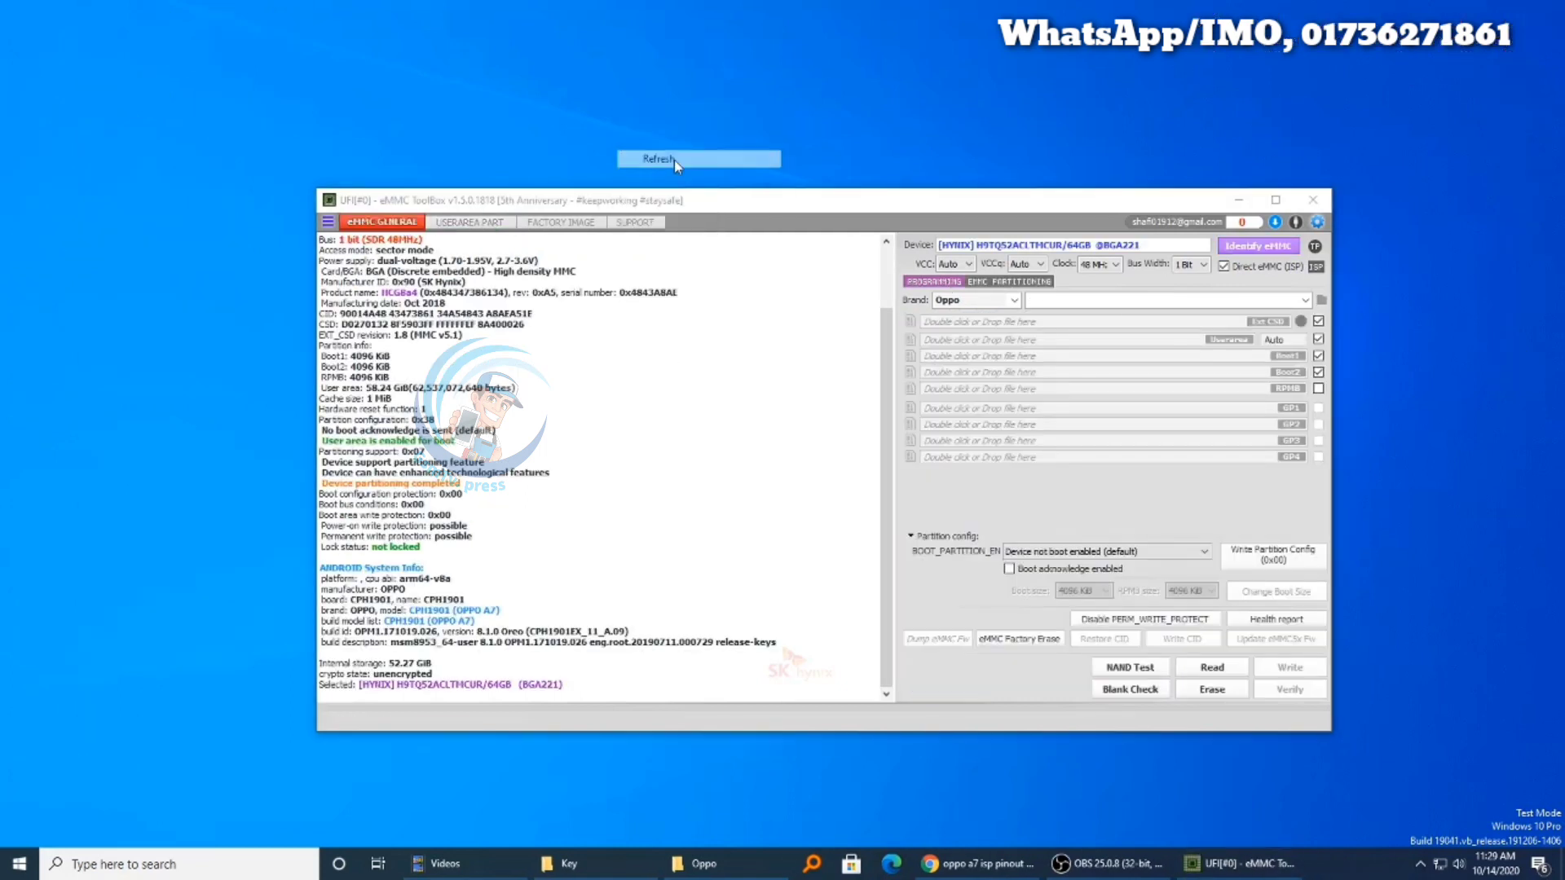
Open the Oppo backup location from the toolbox and examine the files saved in the CPH1901EX_11_A.09 folder.
click(1321, 302)
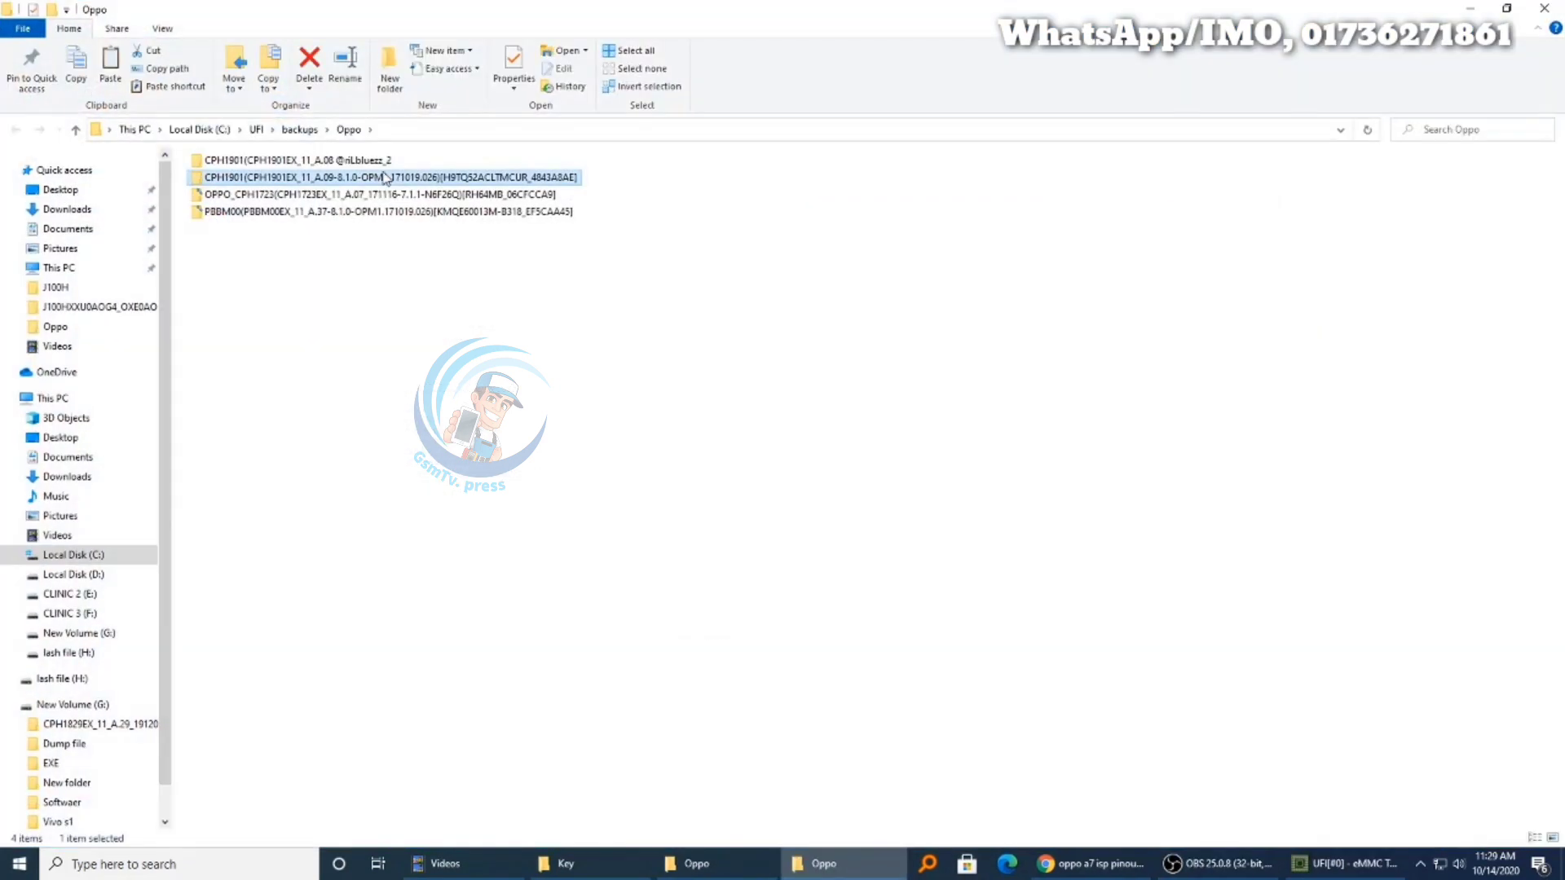
double_click(381, 173)
double_click(325, 179)
click(1544, 8)
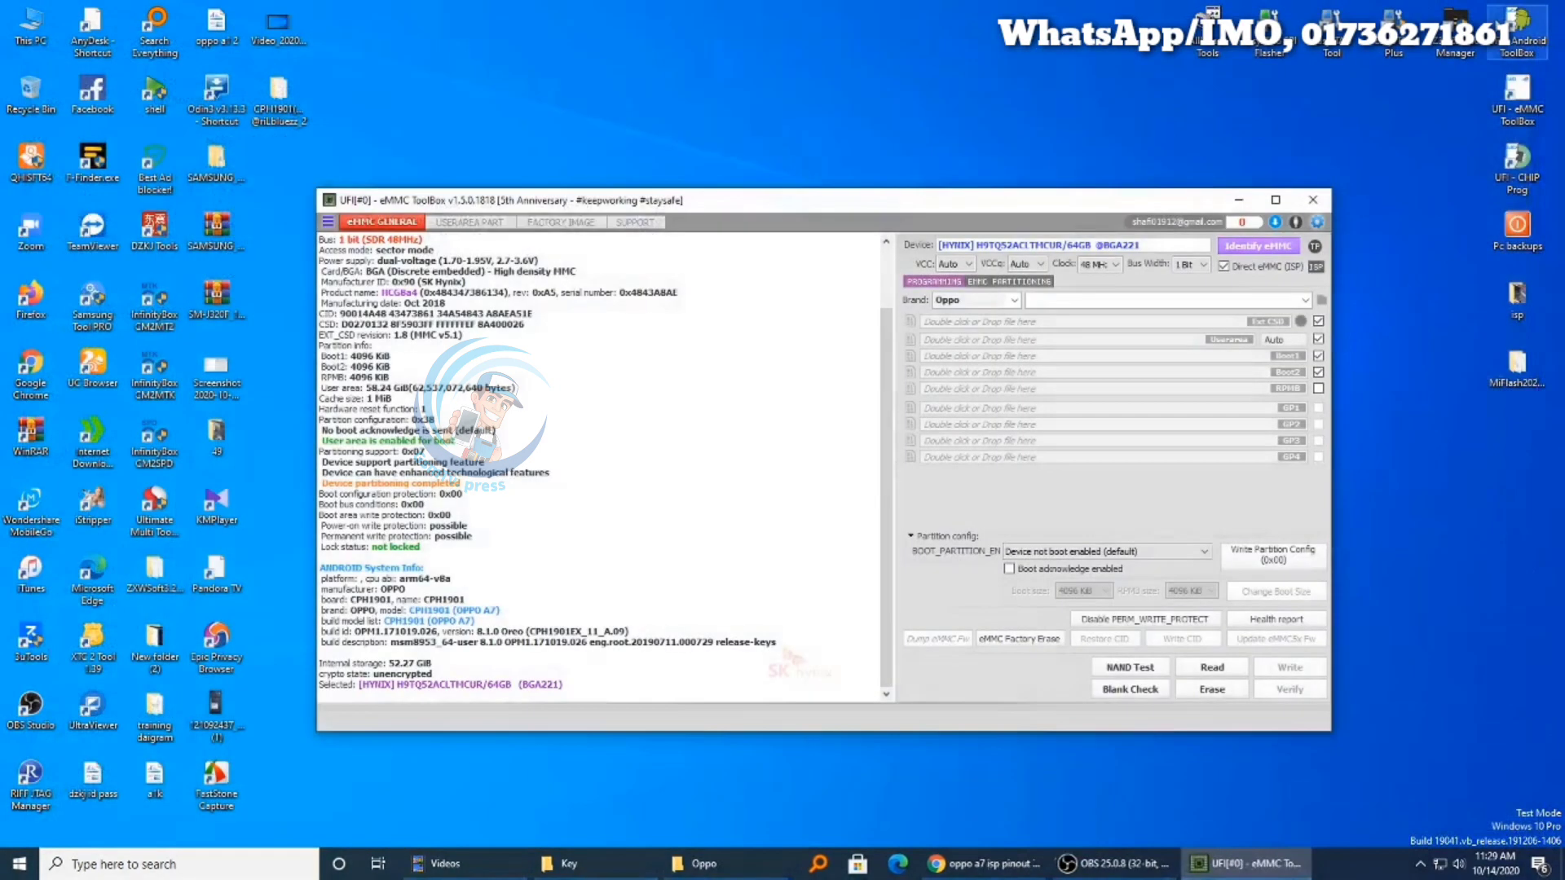
right_click(623, 53)
click(682, 98)
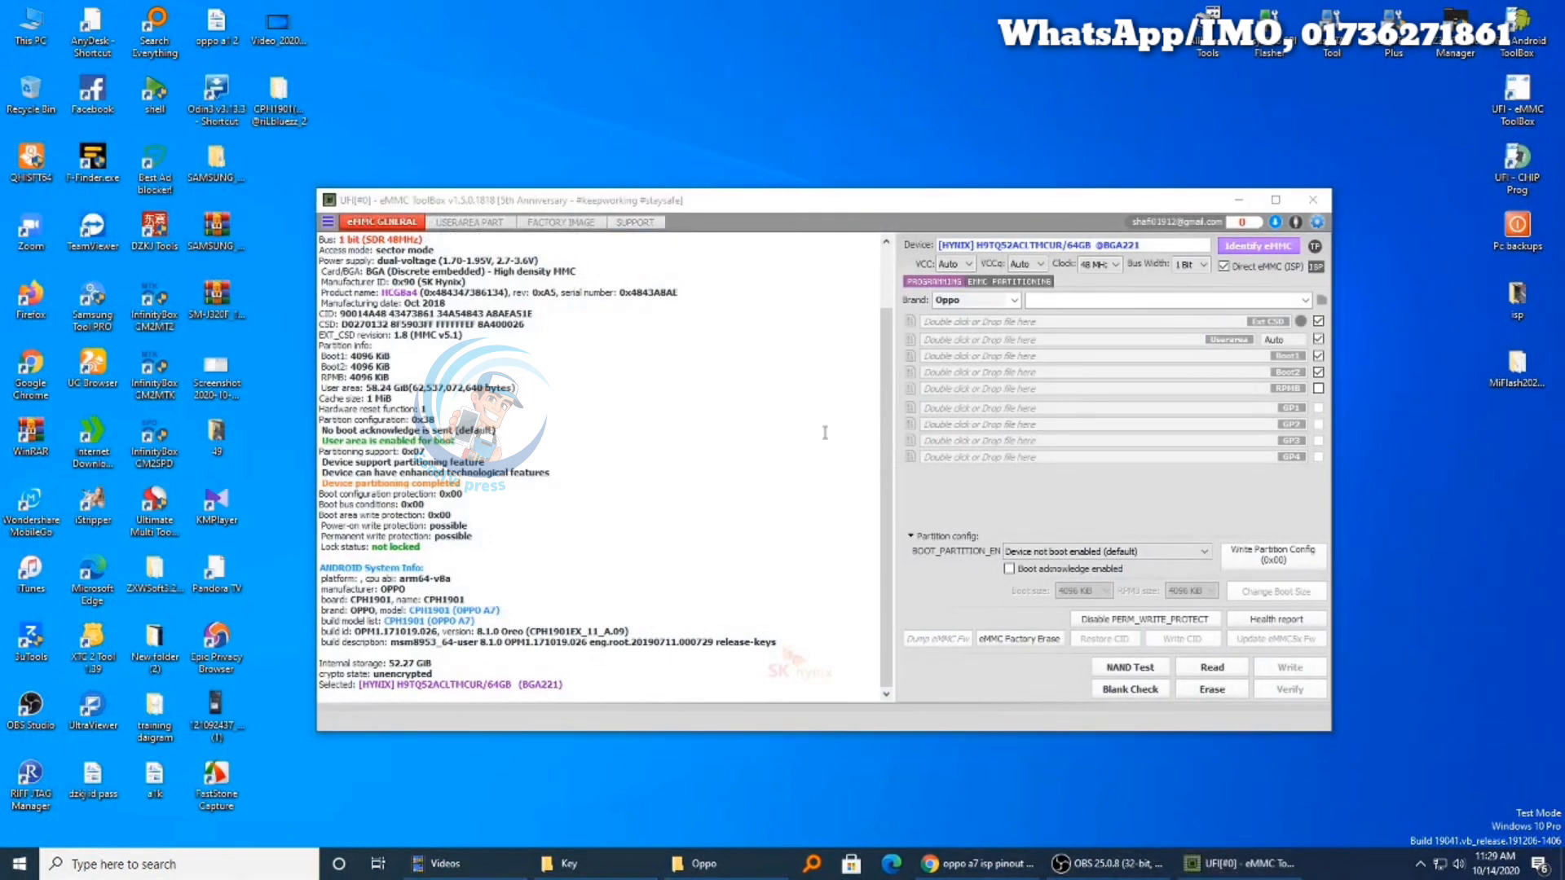
Start a full erase of the eMMC and cancel it at the confirmation.
click(1211, 689)
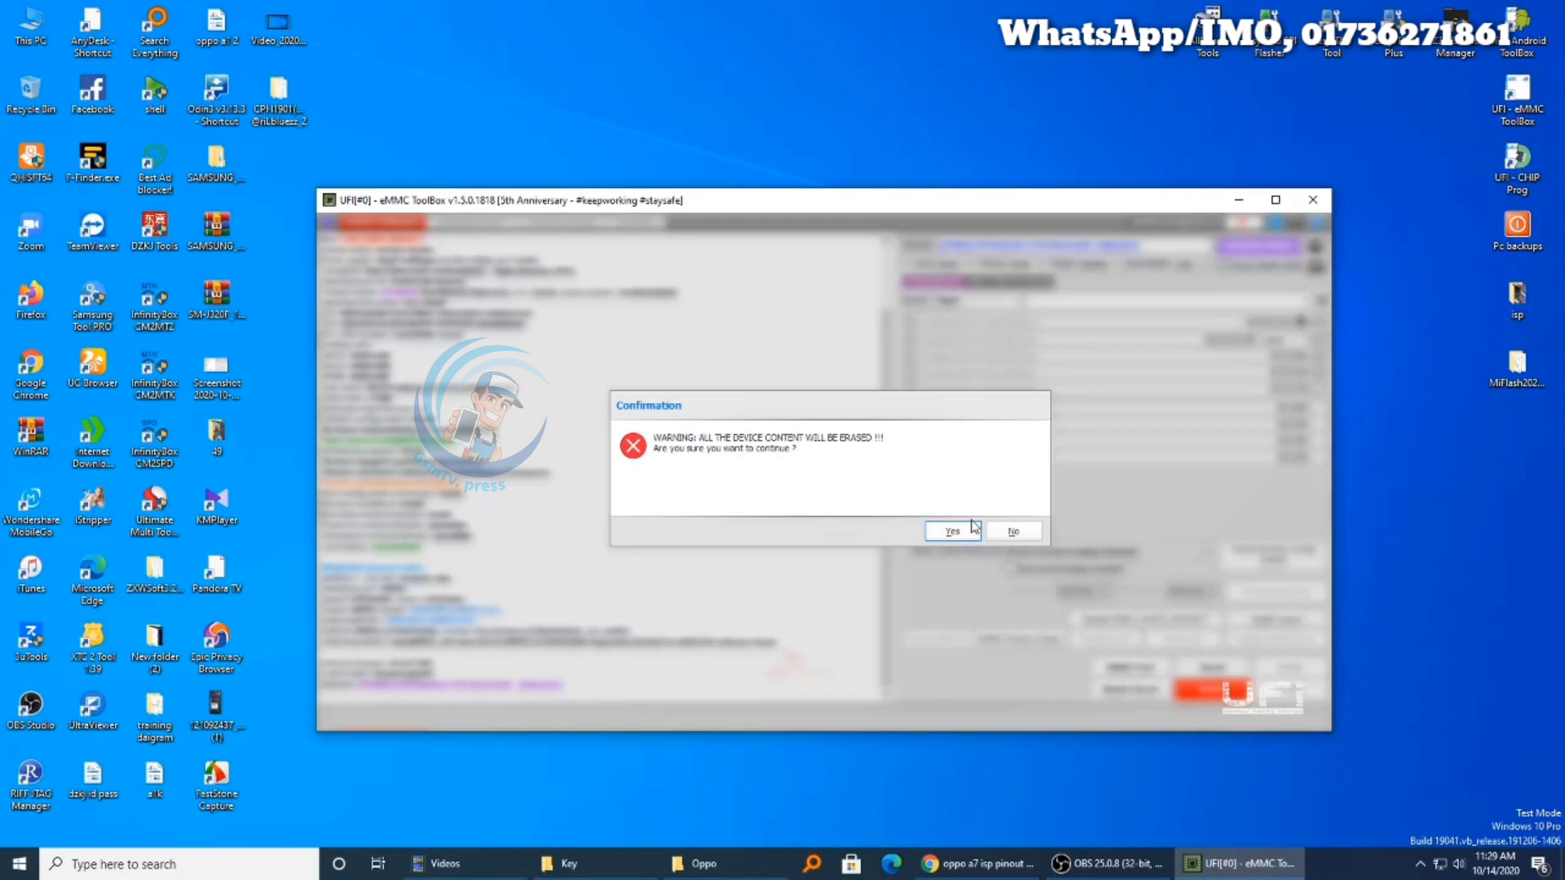
key(Escape)
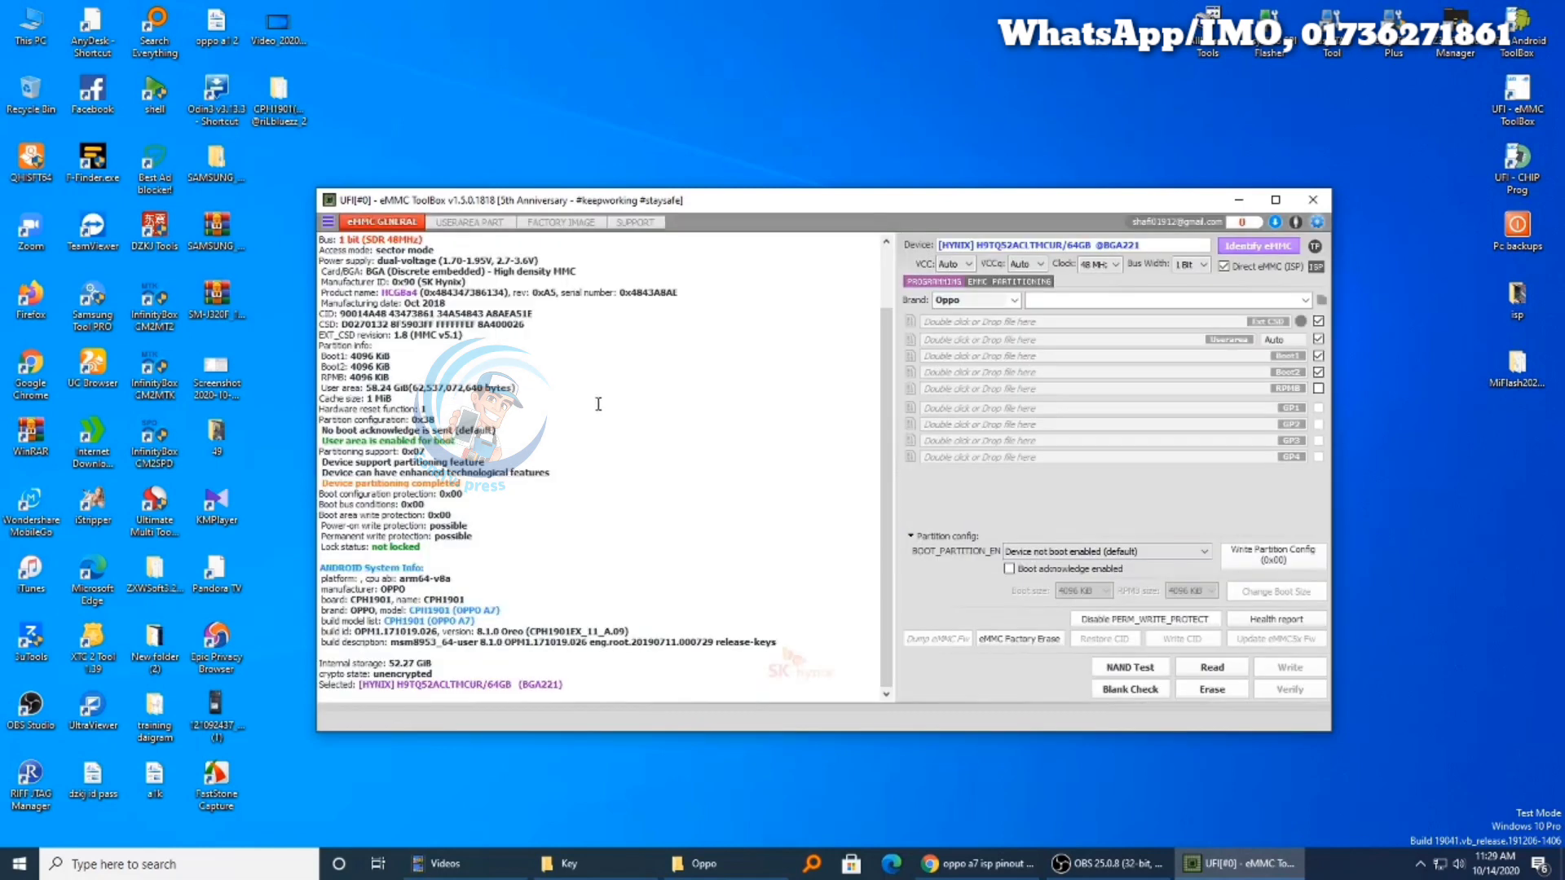
Create a new Rich Text Document on the desktop, keeping its default name.
right_click(1390, 630)
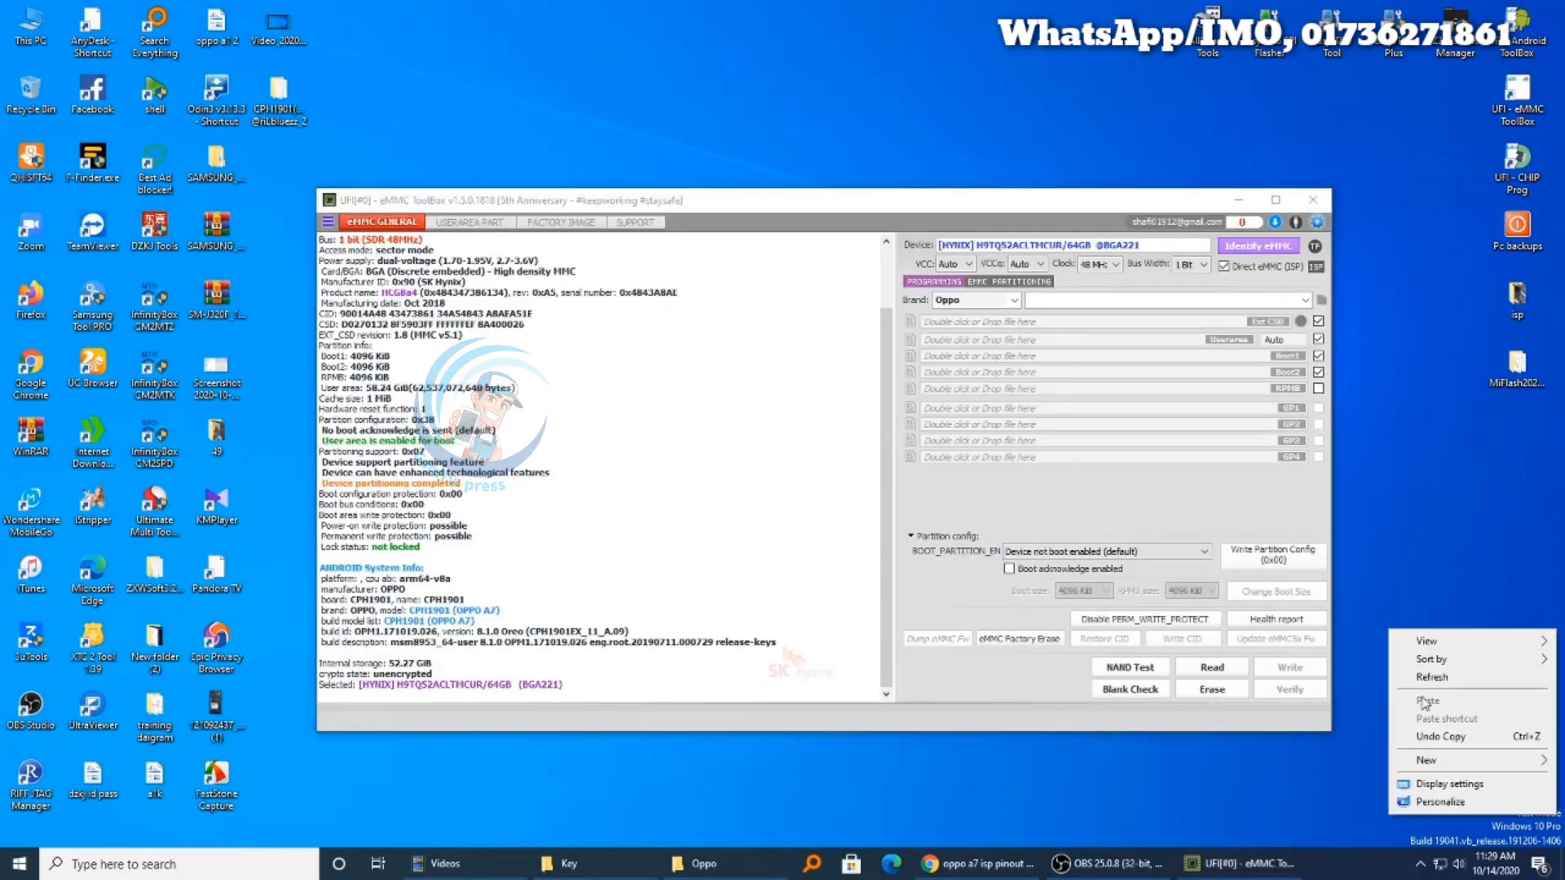
mouse_move(1441, 764)
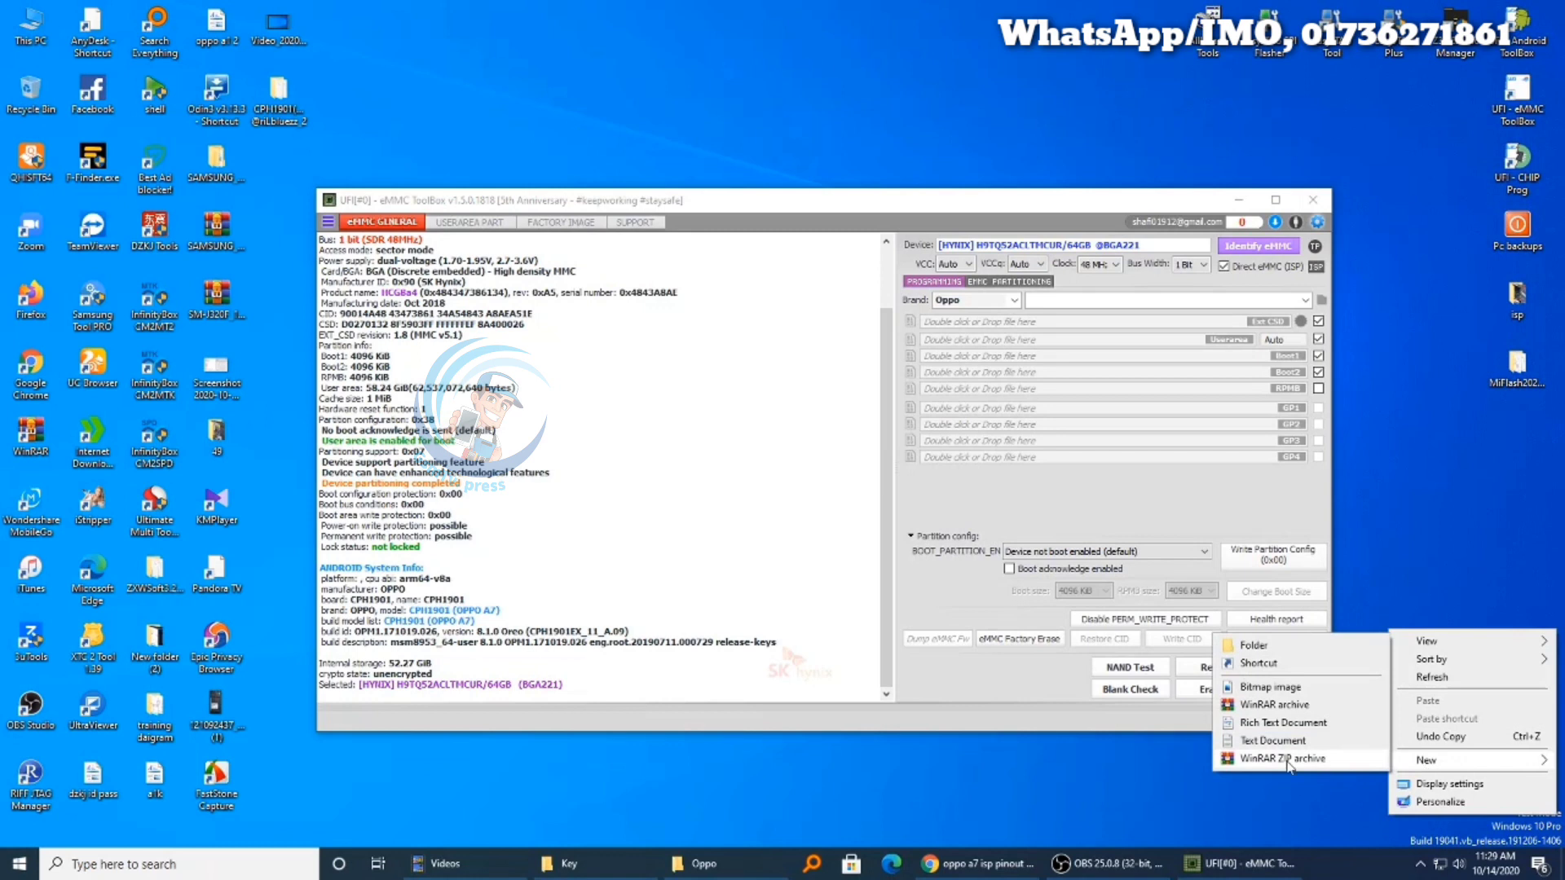
click(1281, 722)
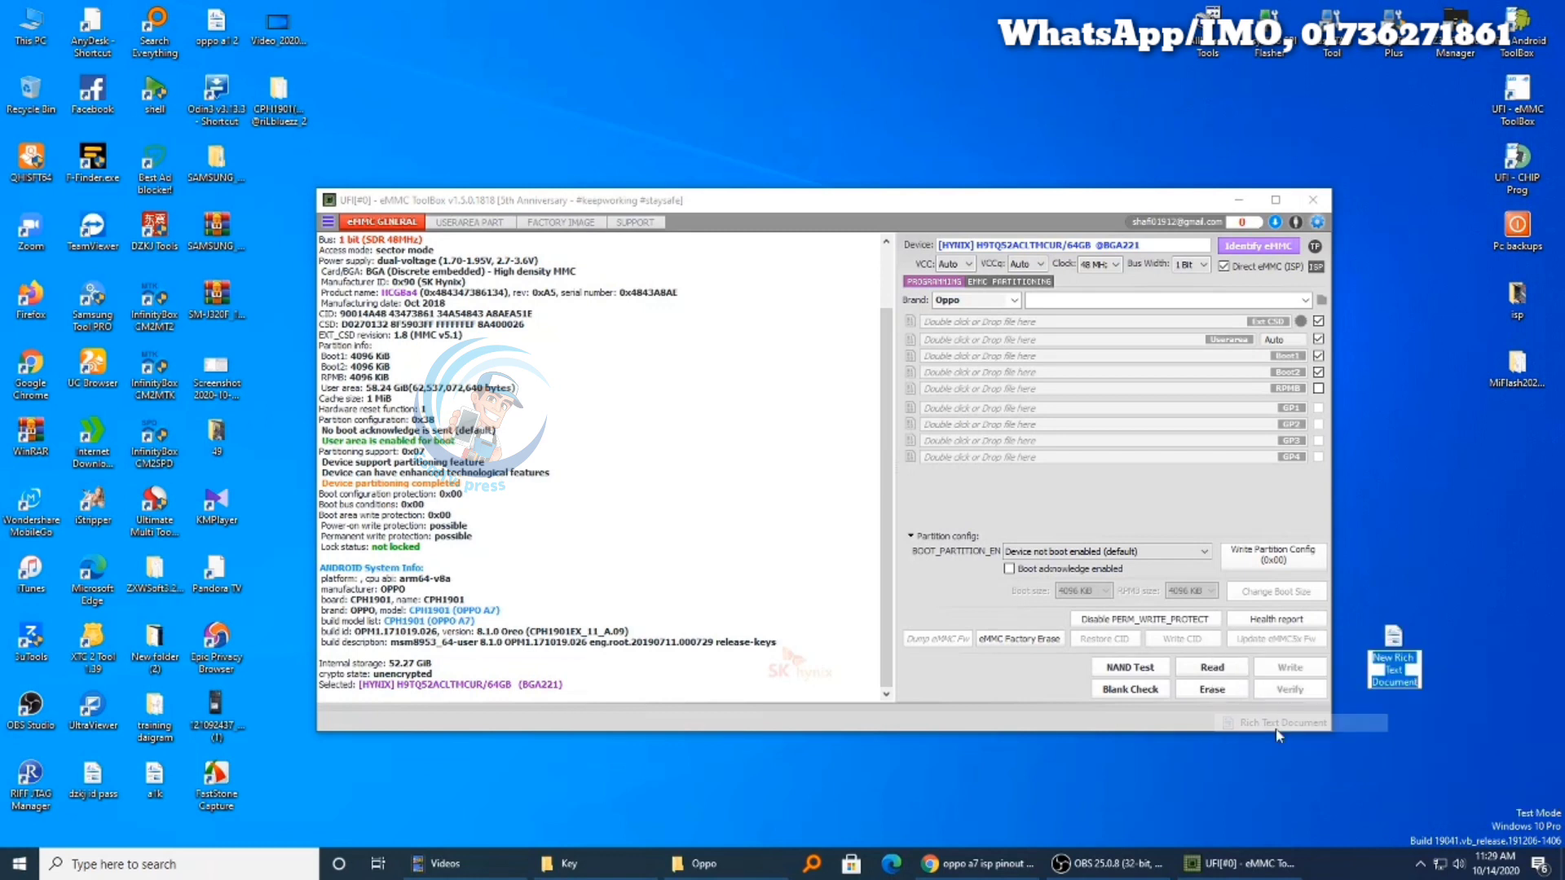
click(1415, 621)
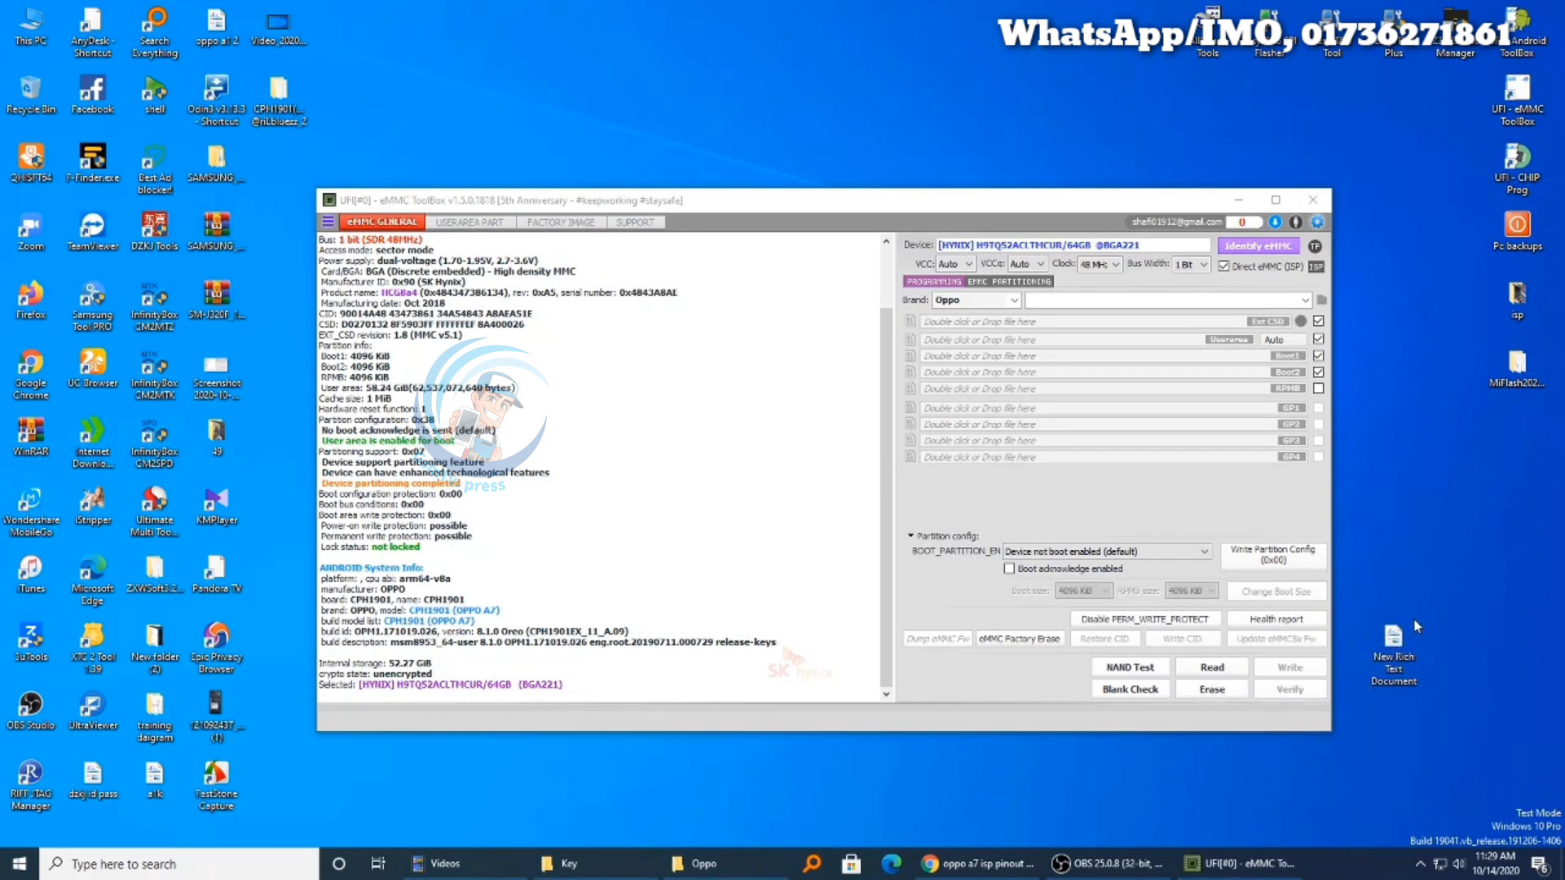
Paste the copied eMMC identification log into the New Rich Text Document on the desktop, then save and close it.
click(1387, 652)
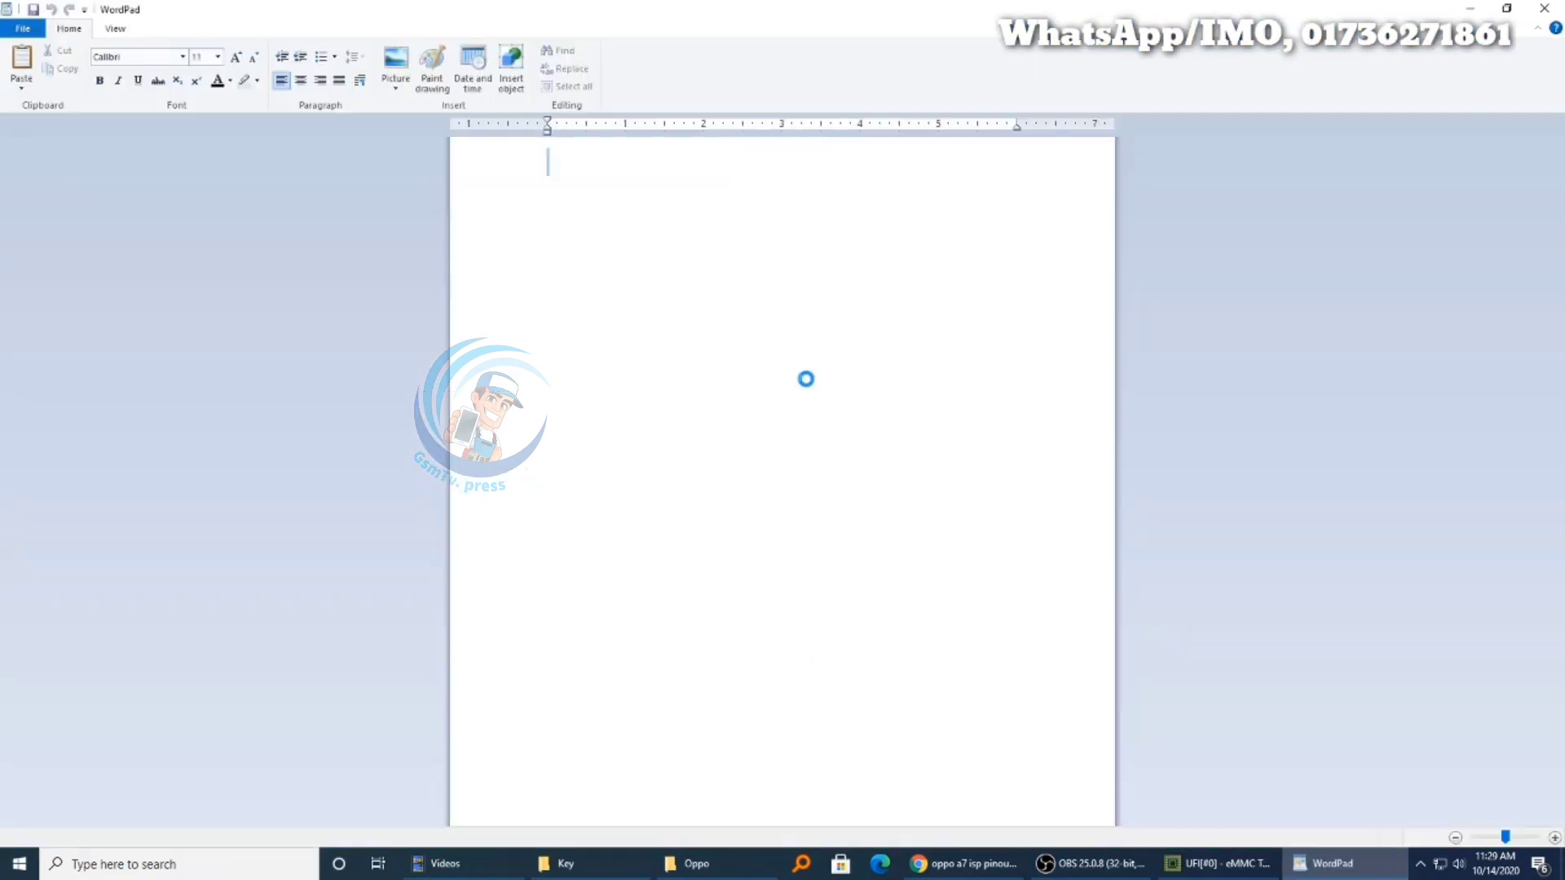
right_click(807, 379)
click(837, 425)
click(1547, 9)
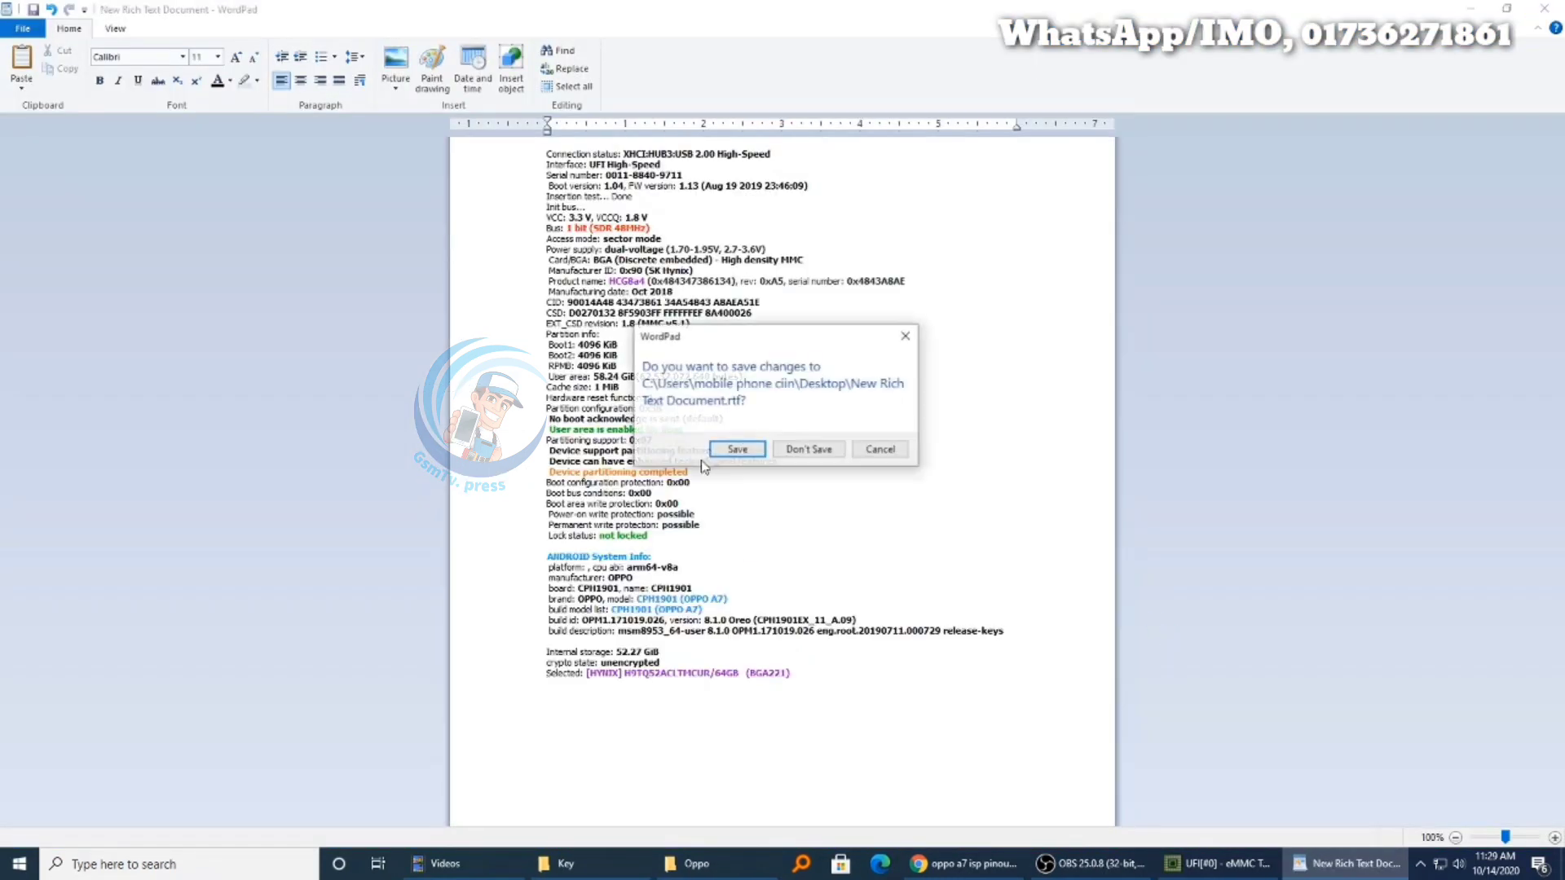
click(738, 449)
Erase the boot1, boot2 and user area content of the eMMC, accepting the data-loss warning.
click(1203, 698)
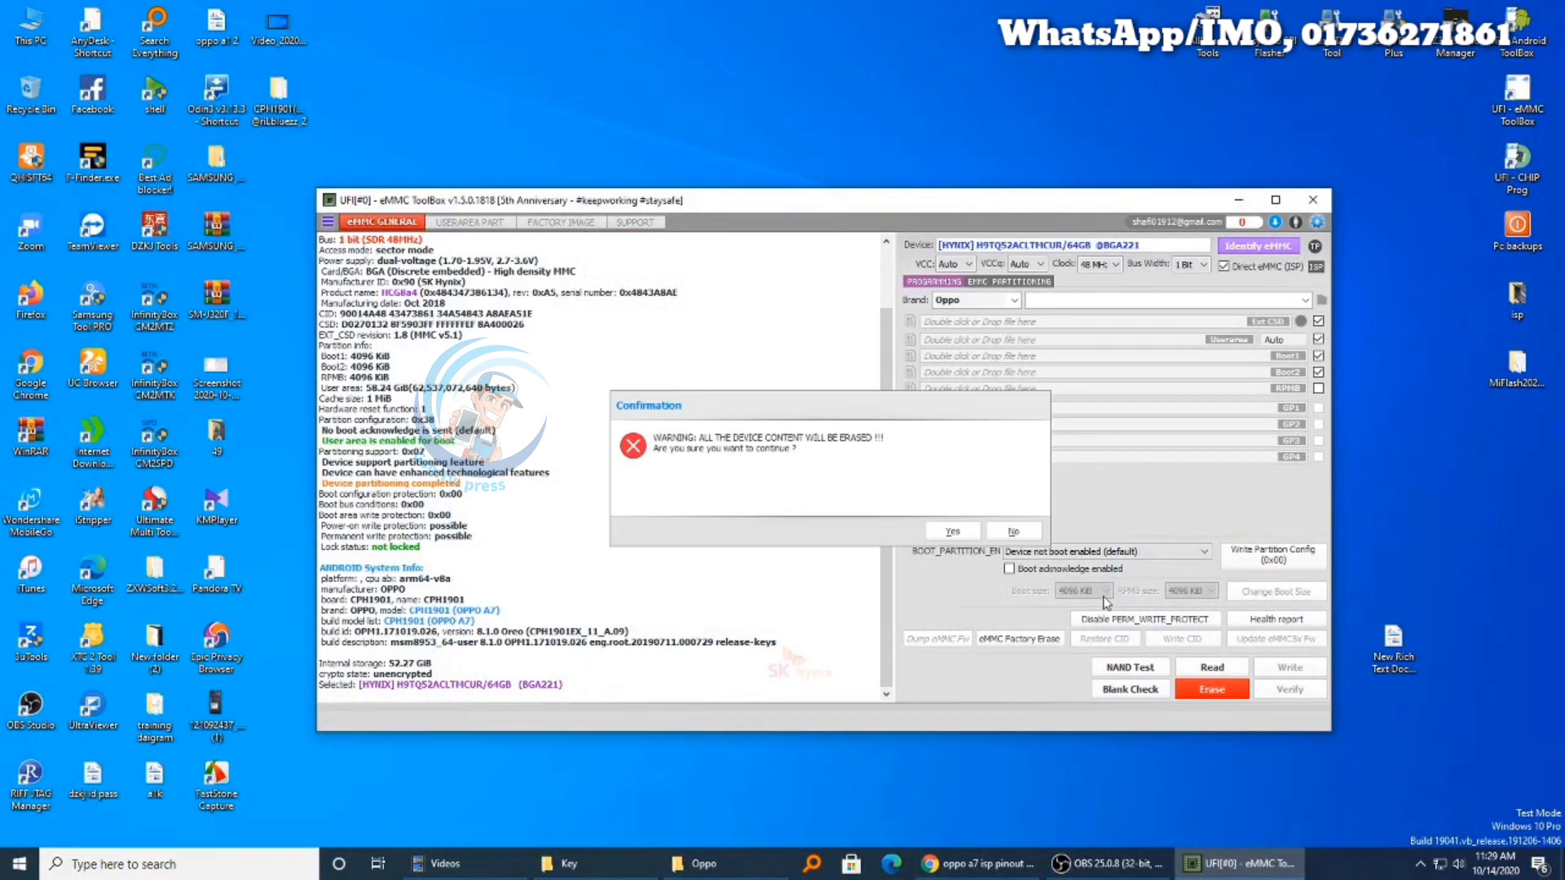
click(952, 530)
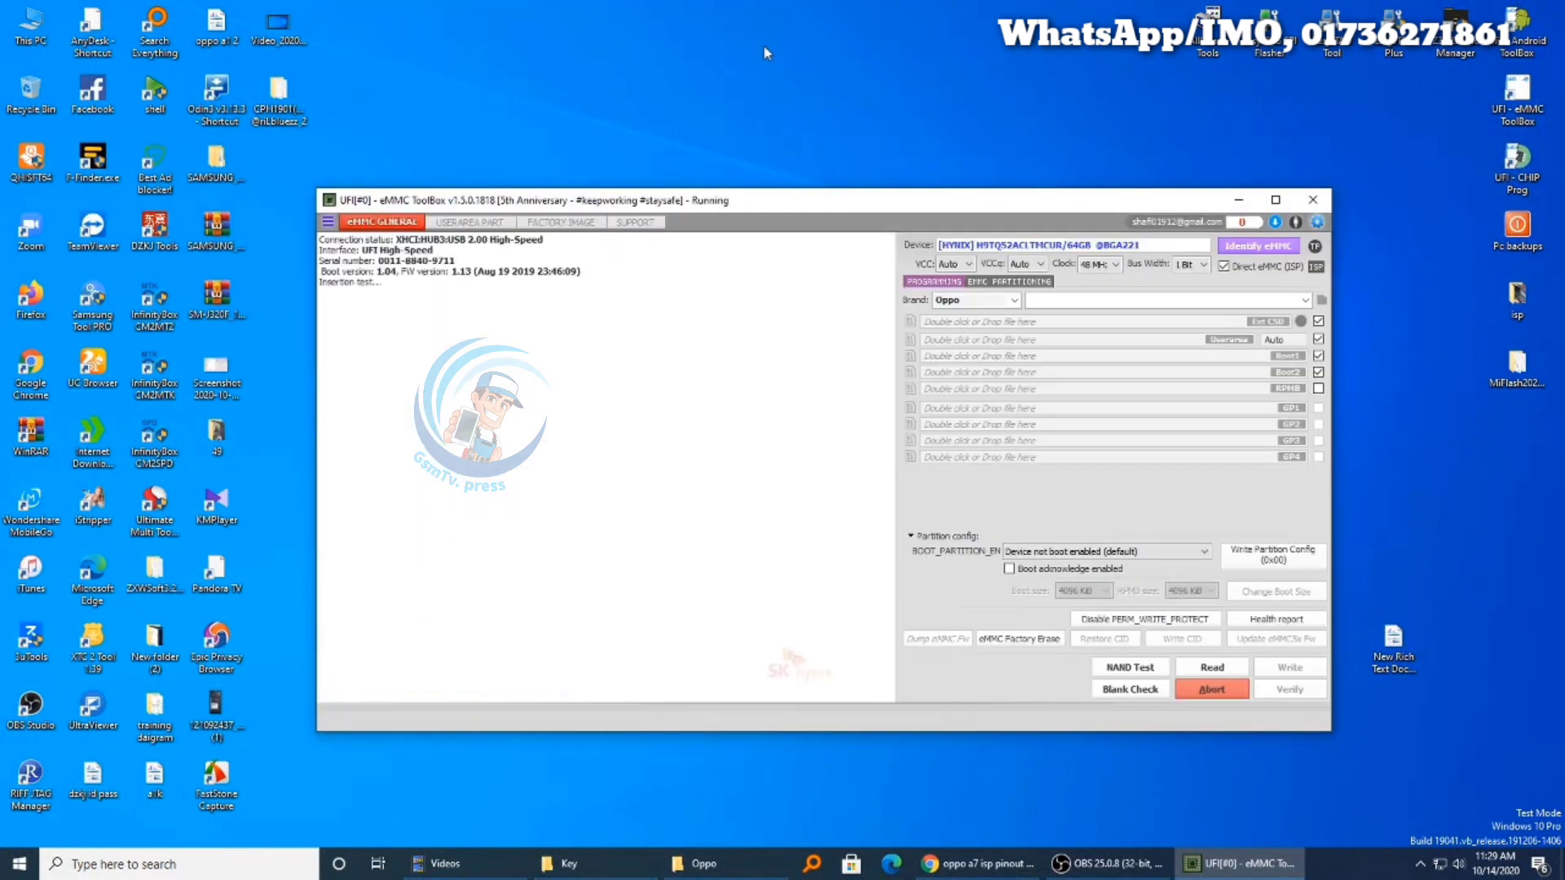
right_click(762, 44)
click(847, 96)
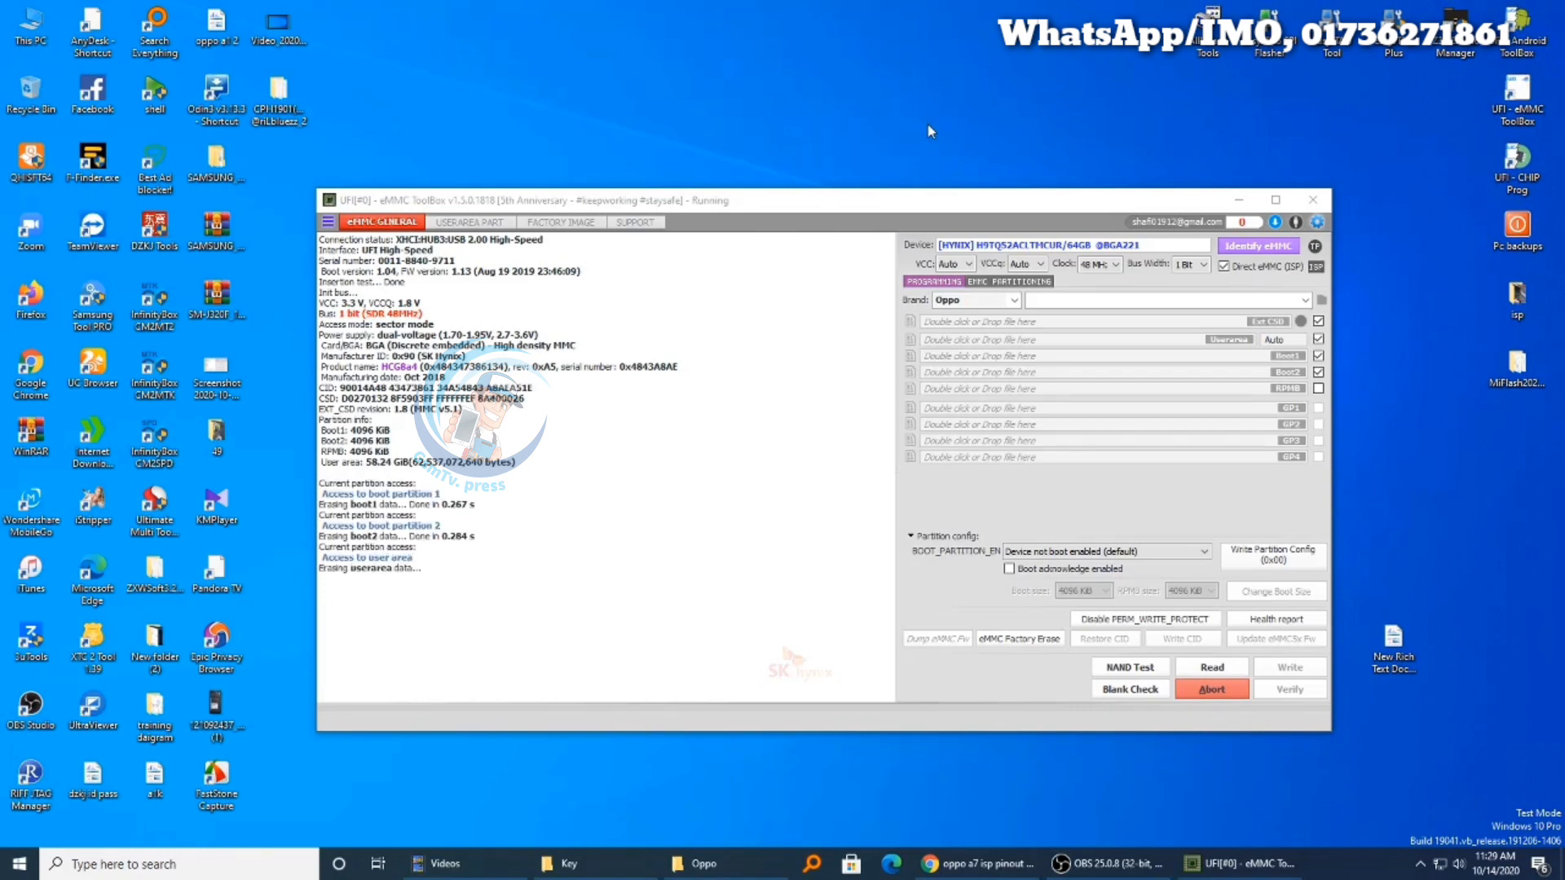
Run an eMMC factory erase with a partition configuration reset, accepting the data-loss warning.
click(1050, 644)
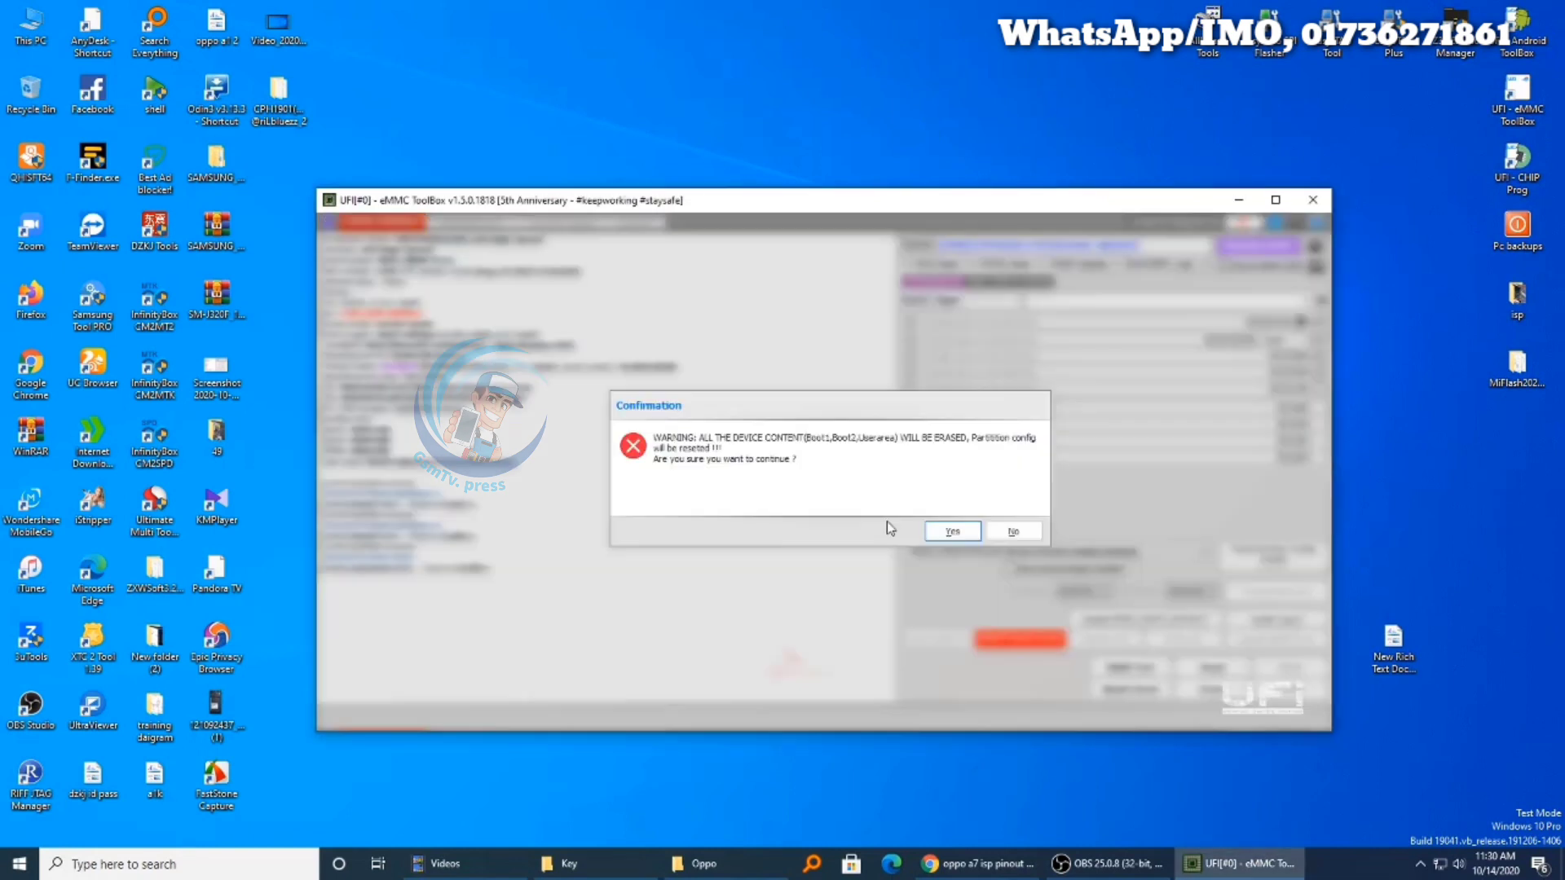
click(943, 532)
right_click(843, 137)
click(875, 183)
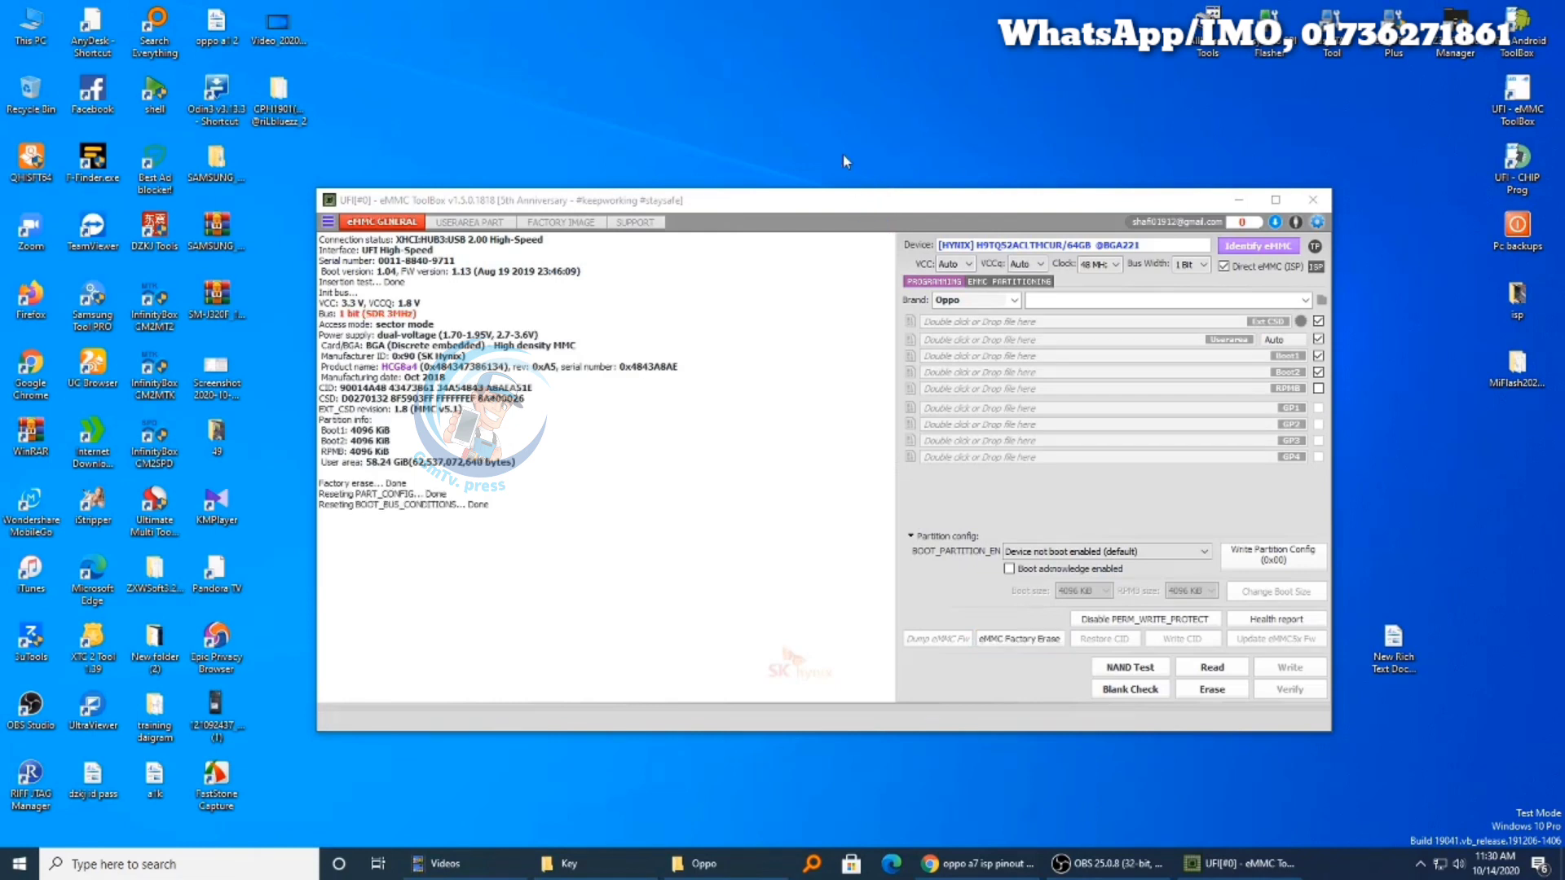
right_click(830, 132)
click(863, 180)
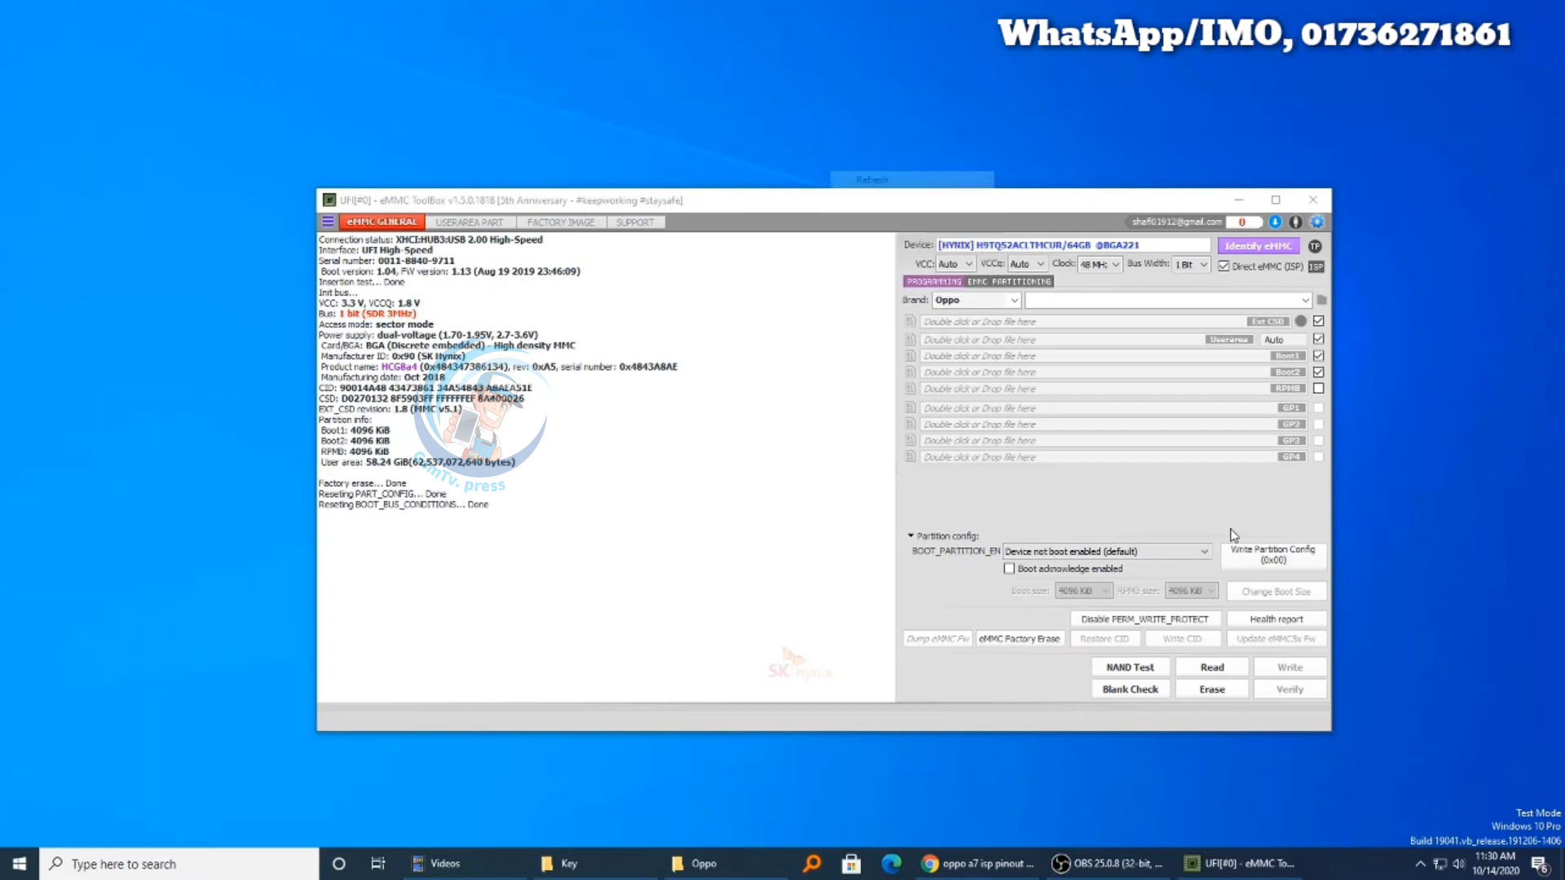
Identify the eMMC again to check its partition configuration after the factory erase.
click(1283, 246)
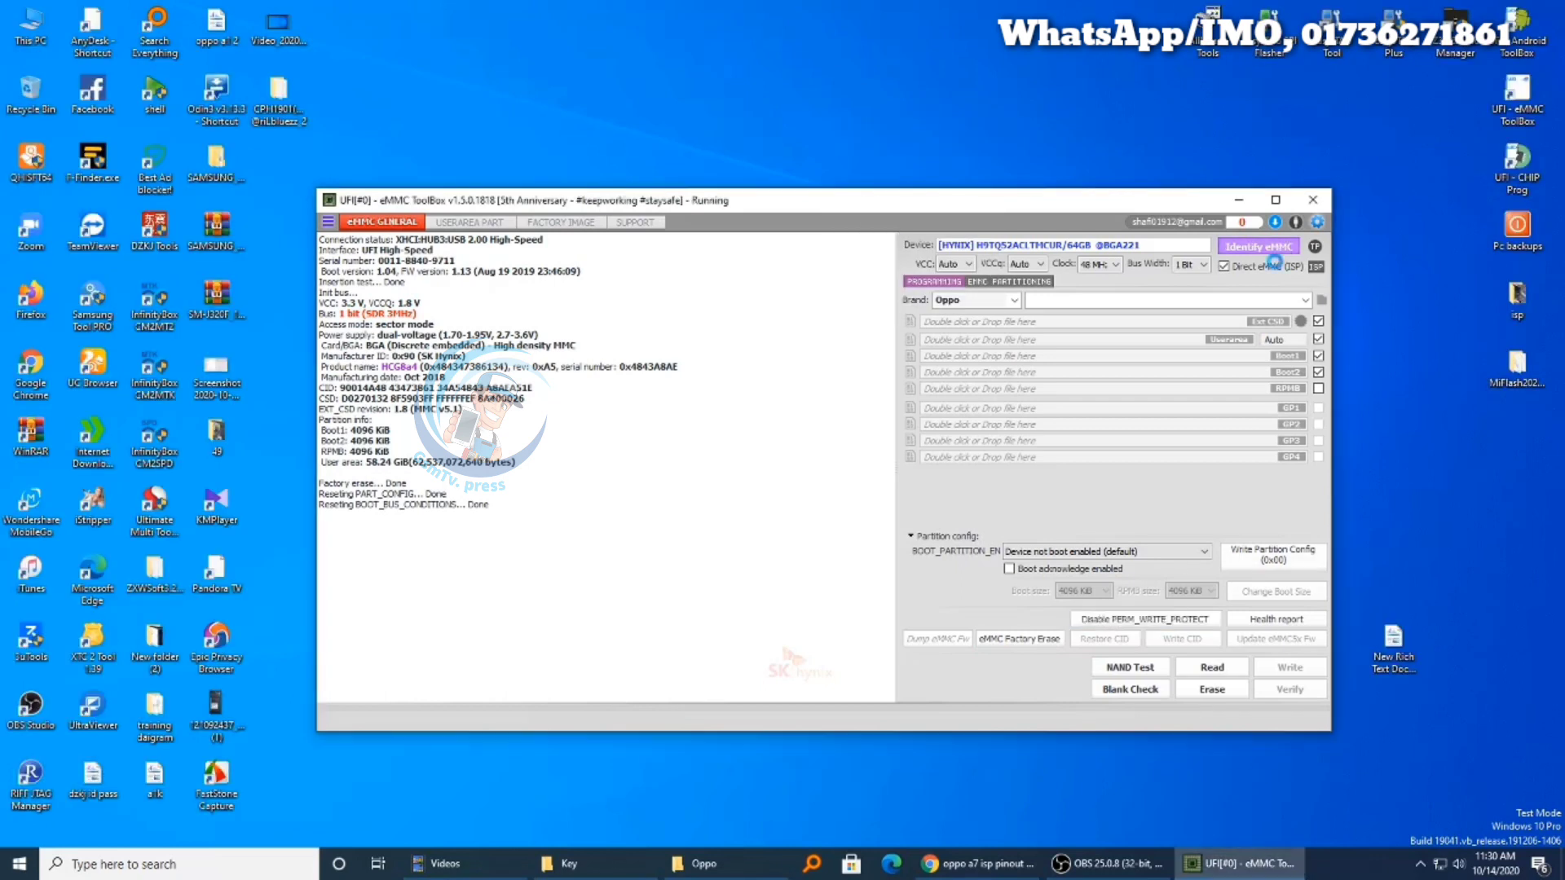
right_click(1187, 142)
click(1220, 196)
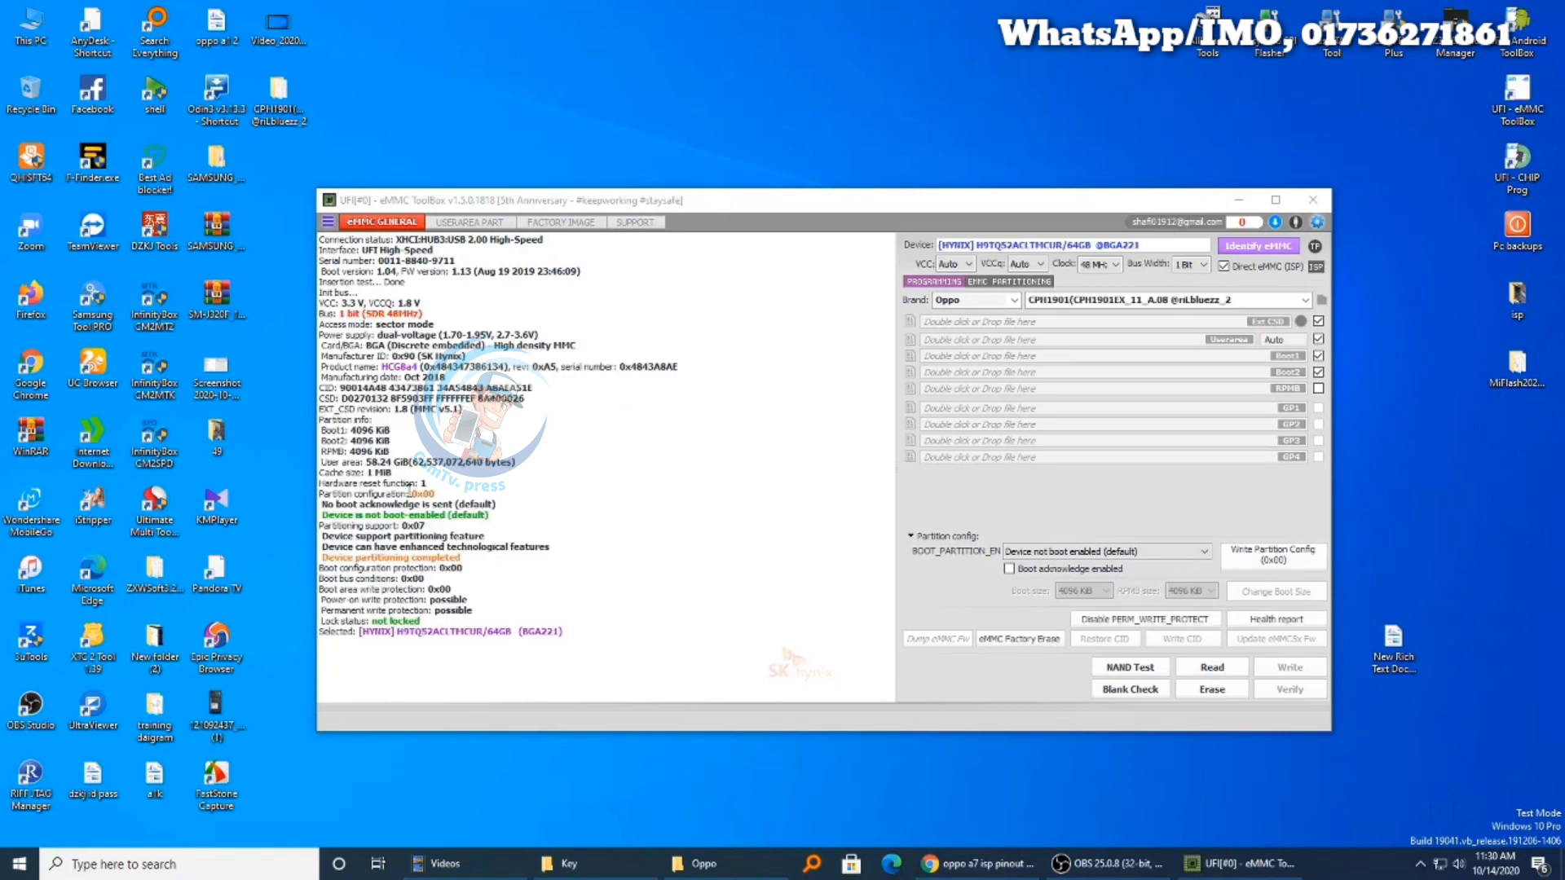
Read the health report of the eMMC to check its estimated device lifetime.
click(1276, 620)
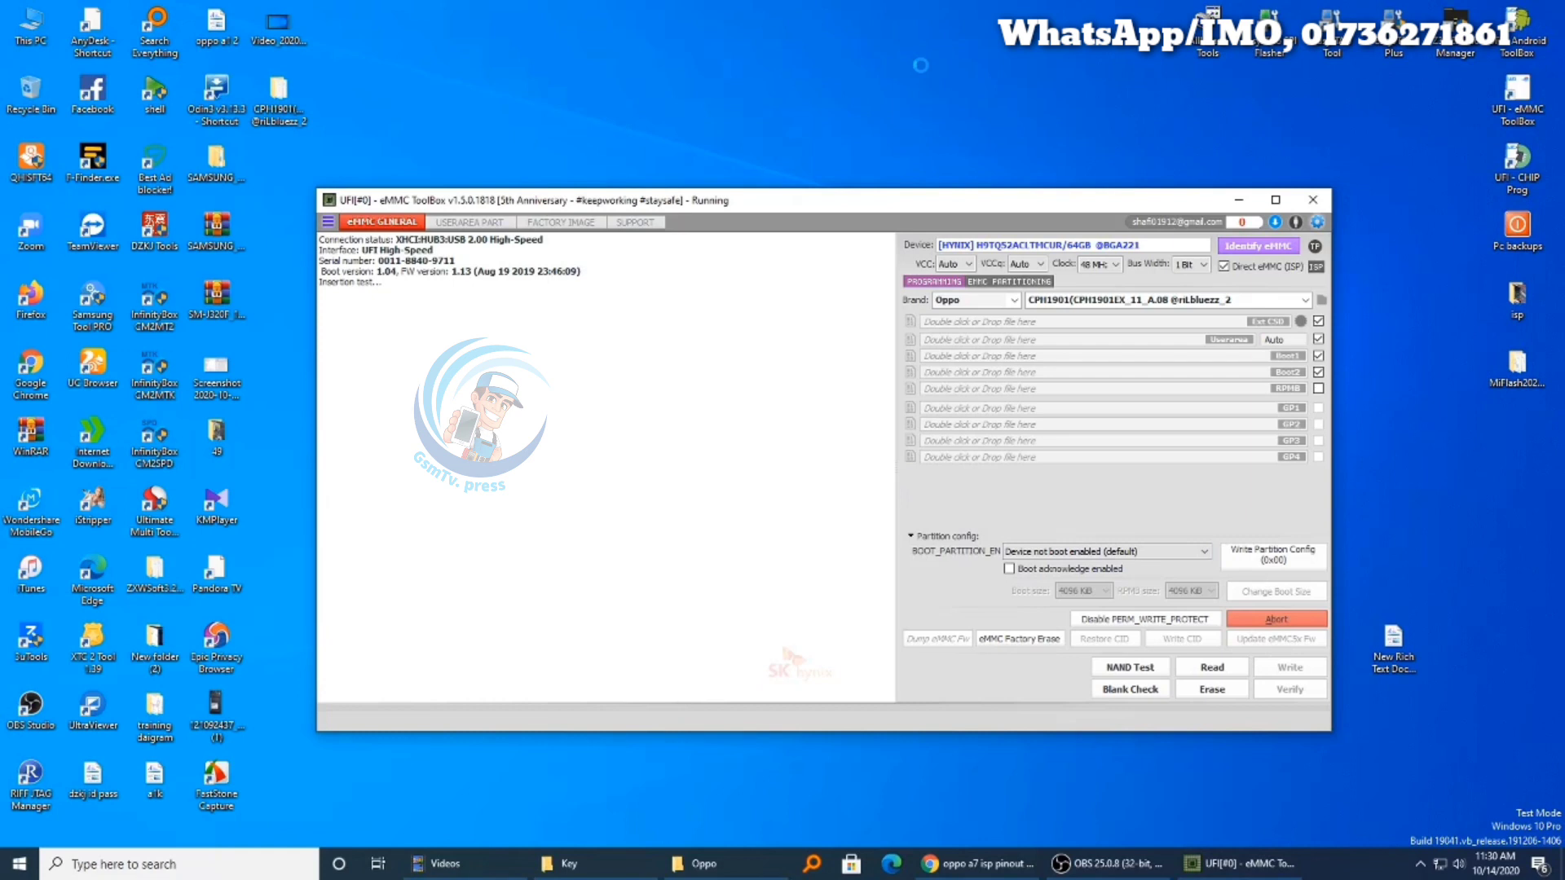
right_click(877, 7)
click(920, 63)
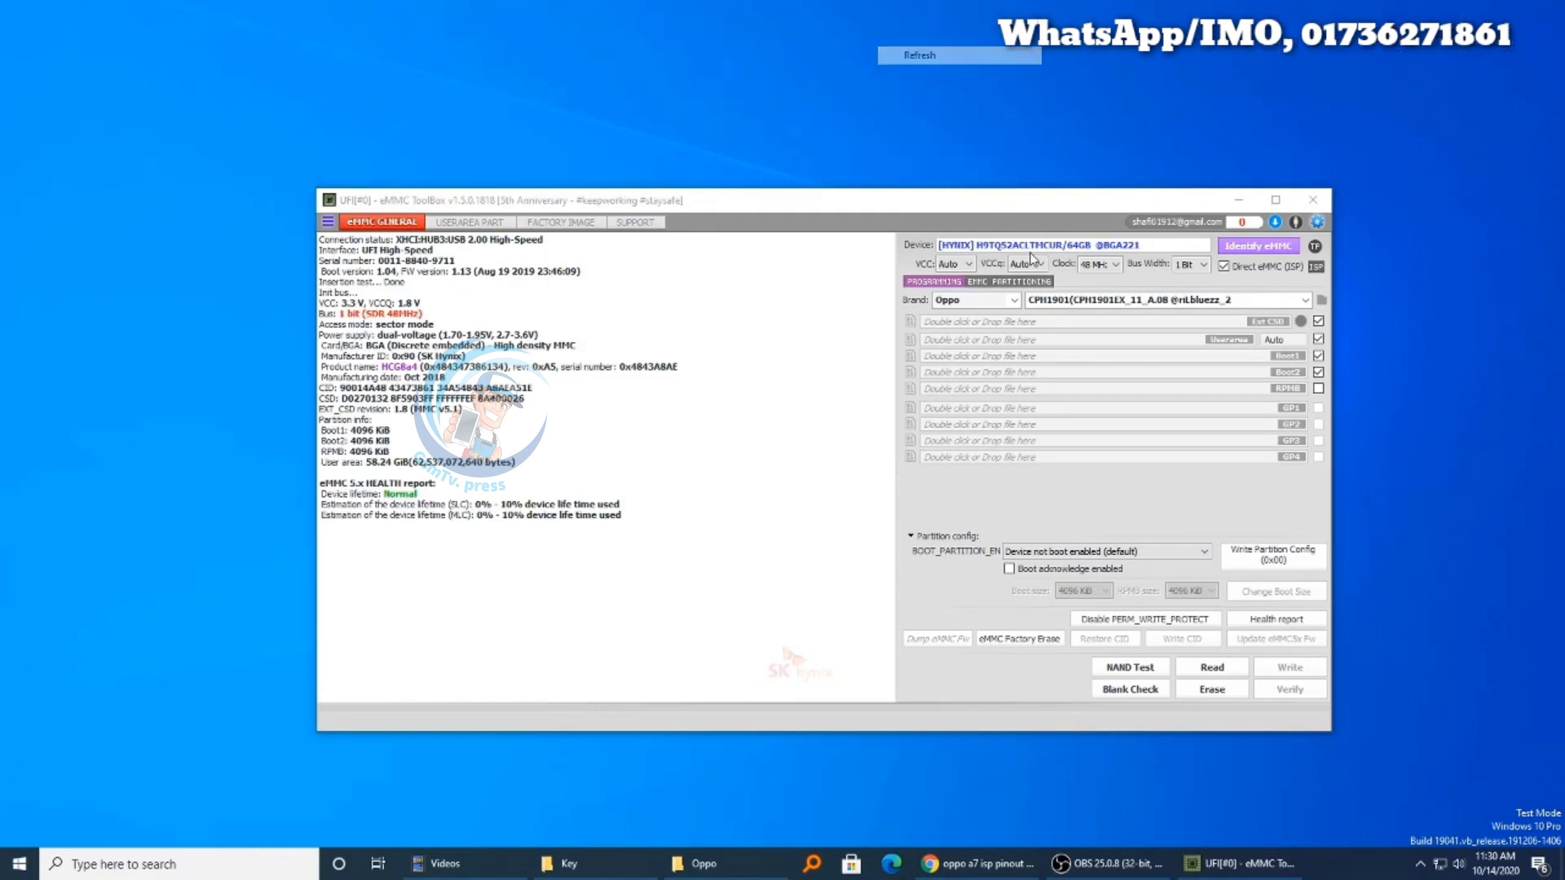
Run the NAND test on the eMMC's boot1 and user area, accepting the possible data corruption warning.
click(1131, 691)
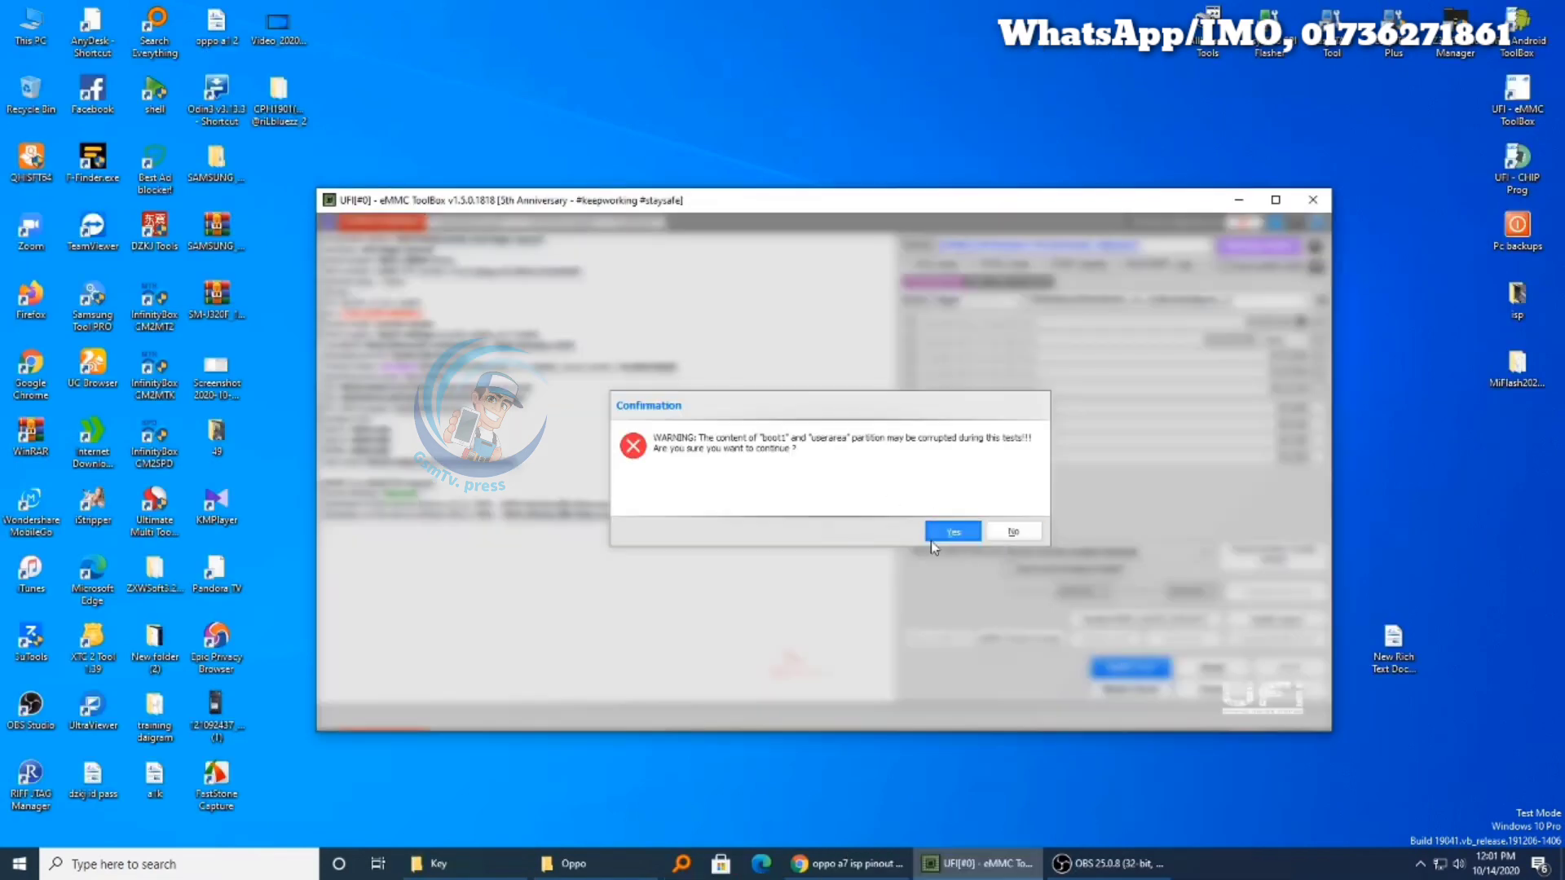
click(933, 534)
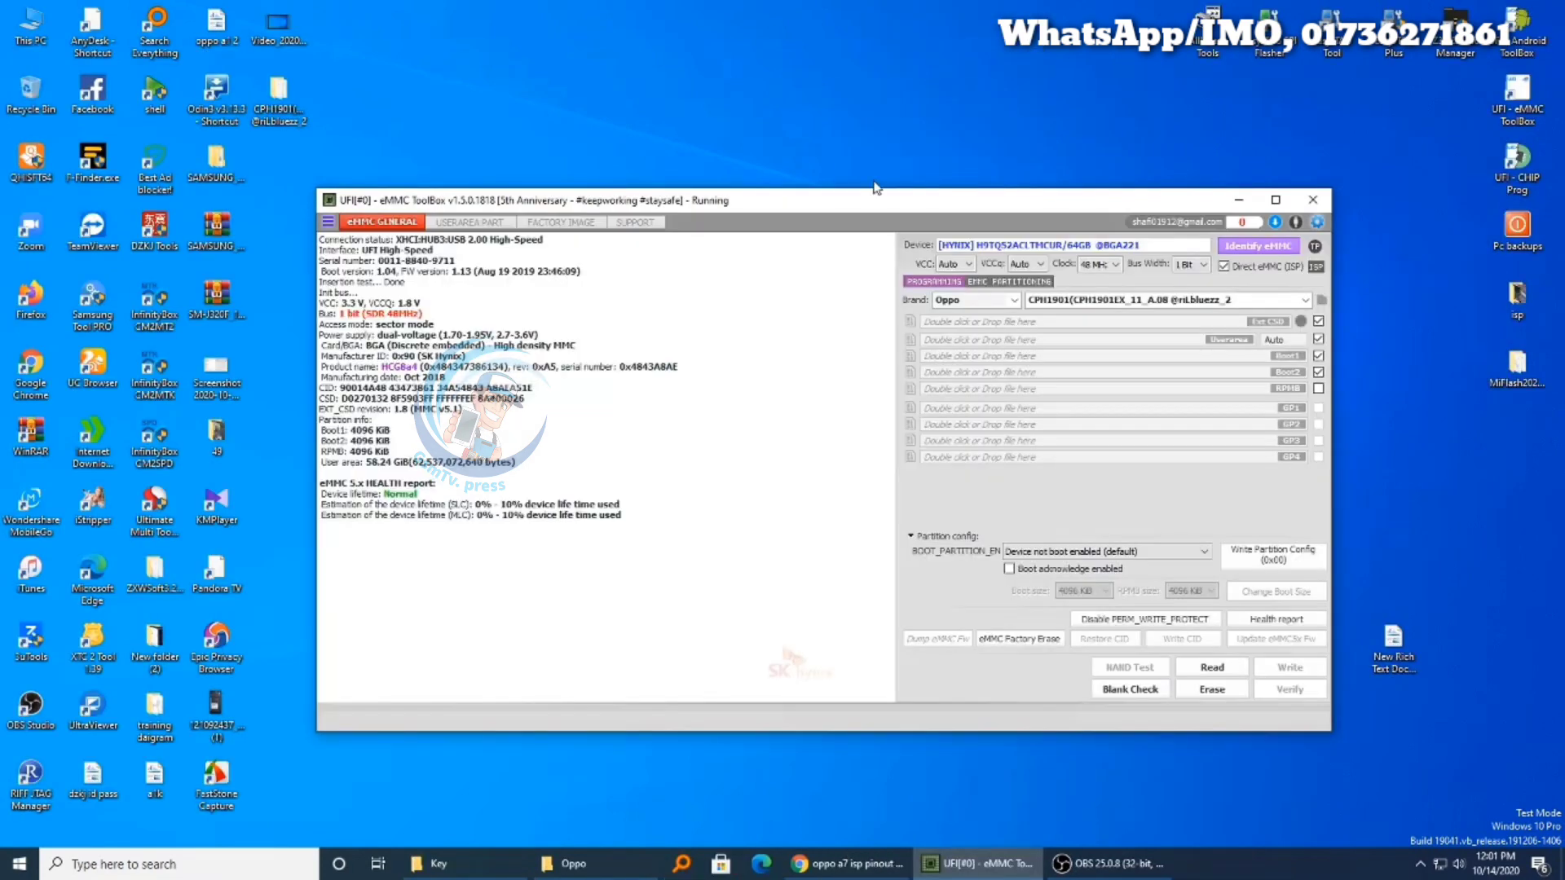
right_click(875, 188)
click(924, 213)
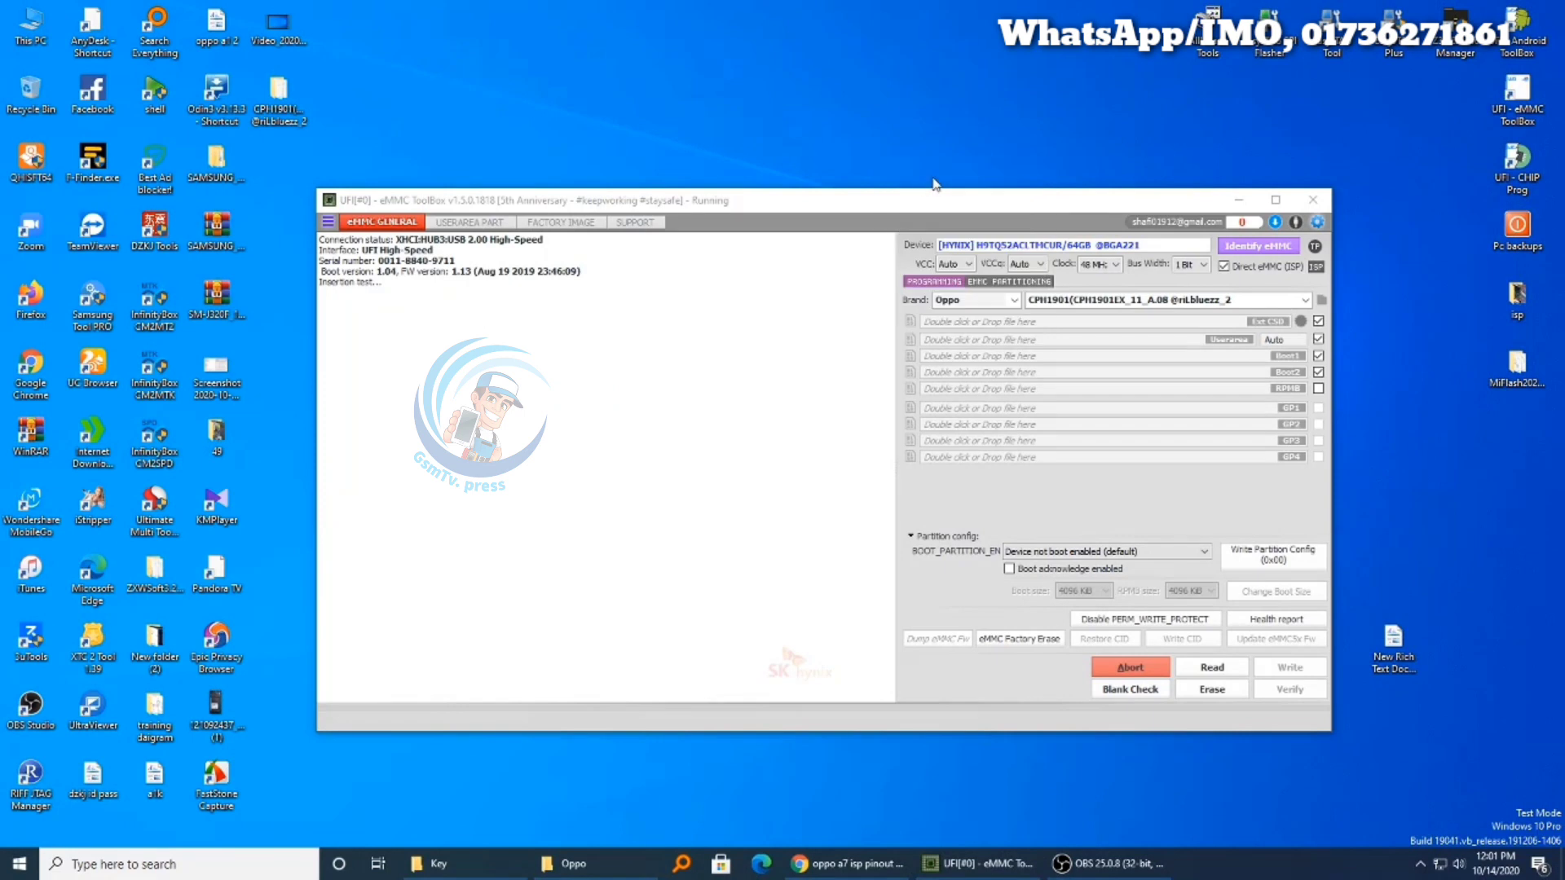
right_click(937, 150)
click(964, 201)
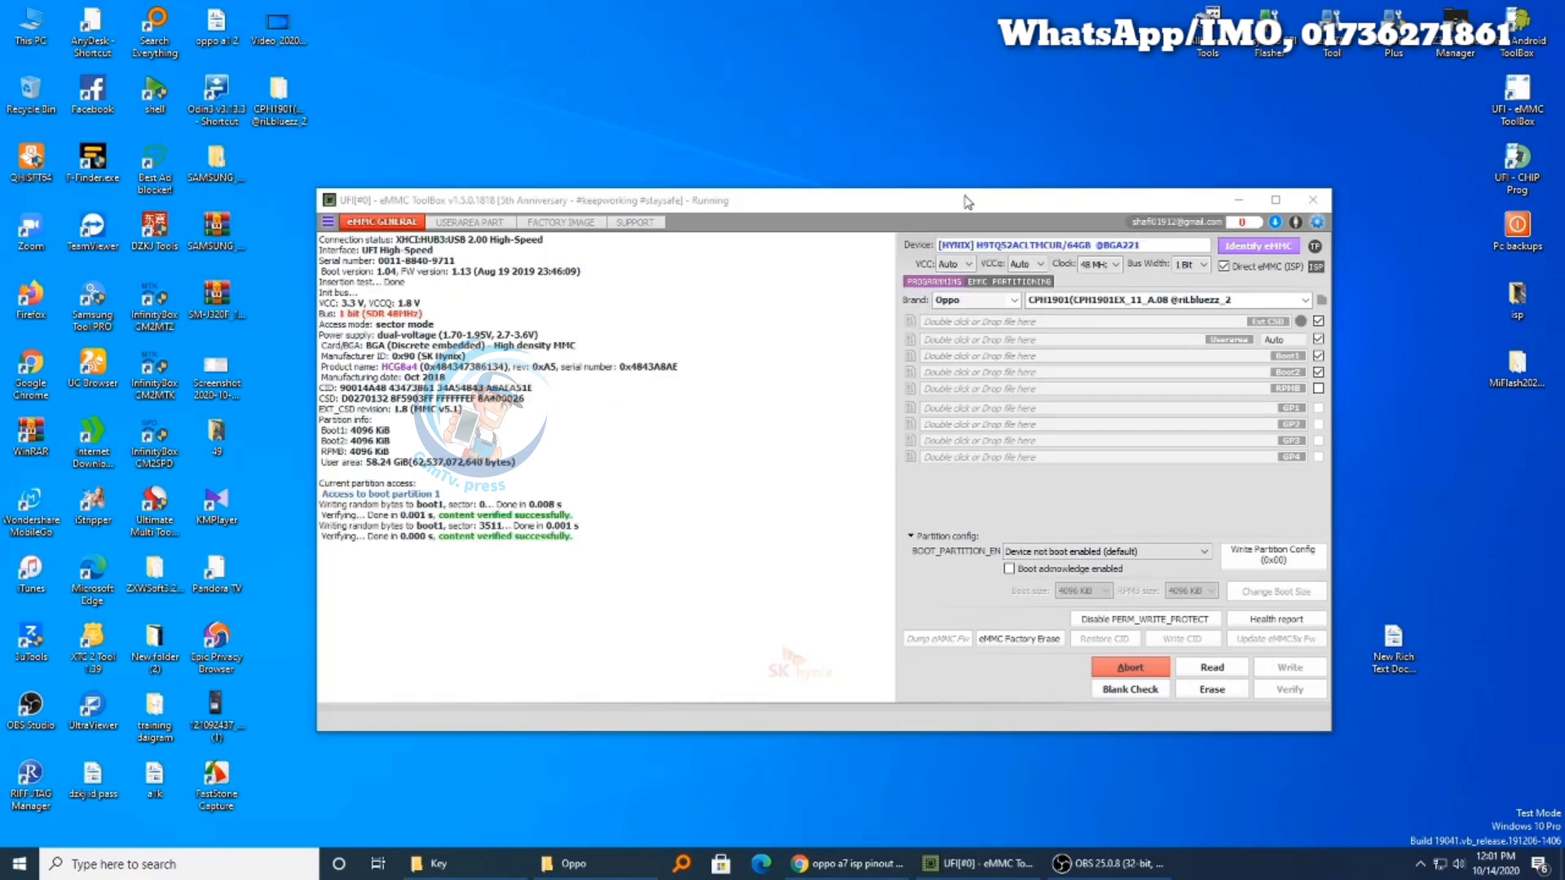
Identify the eMMC once more after the NAND test.
click(1257, 246)
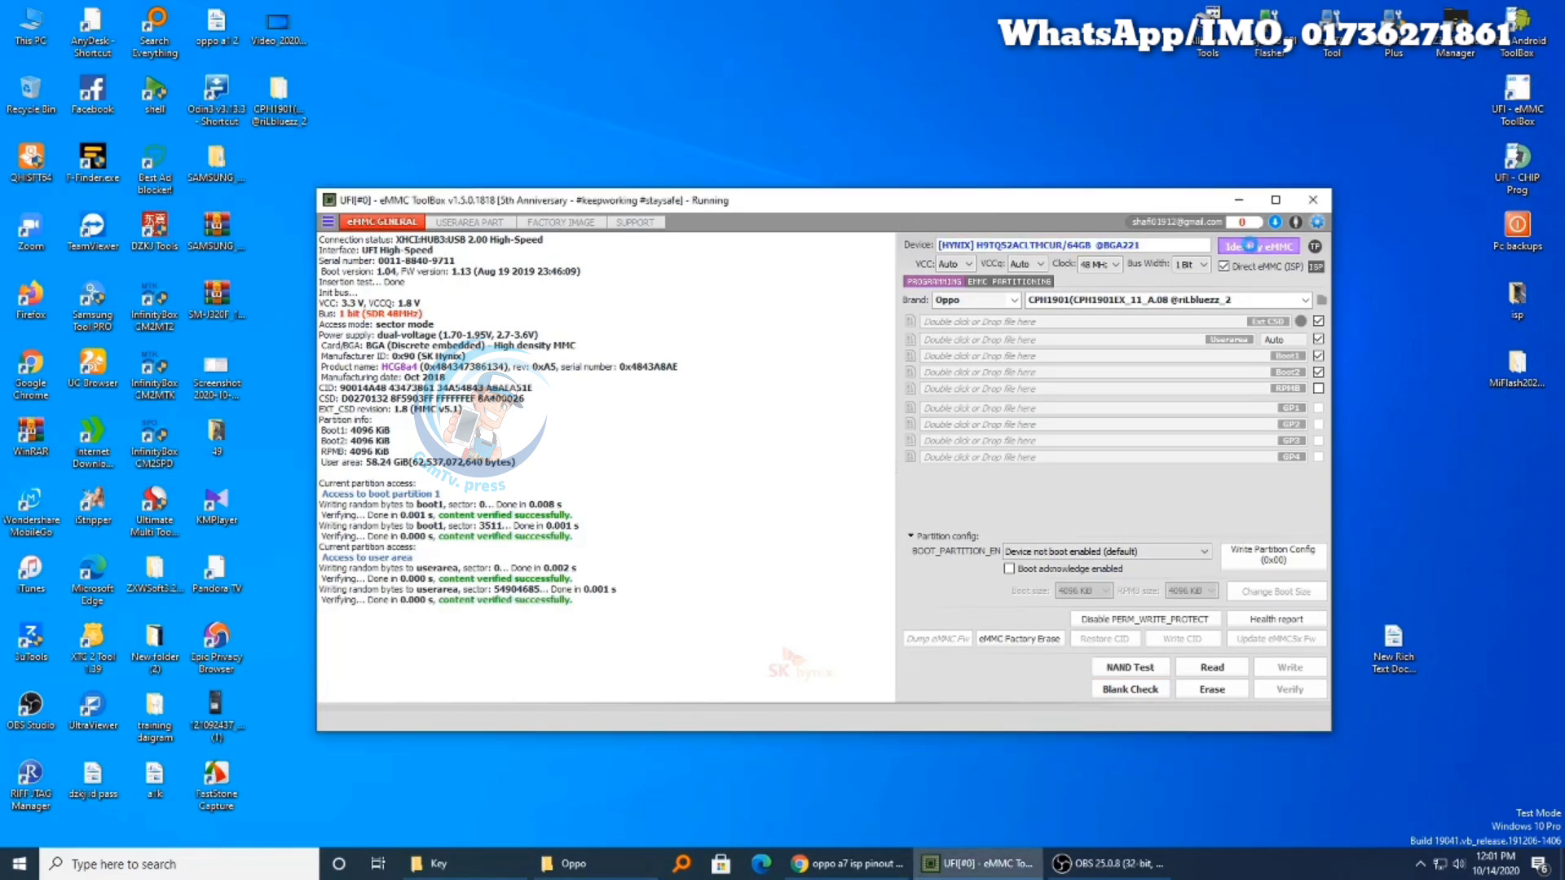
right_click(876, 5)
click(921, 54)
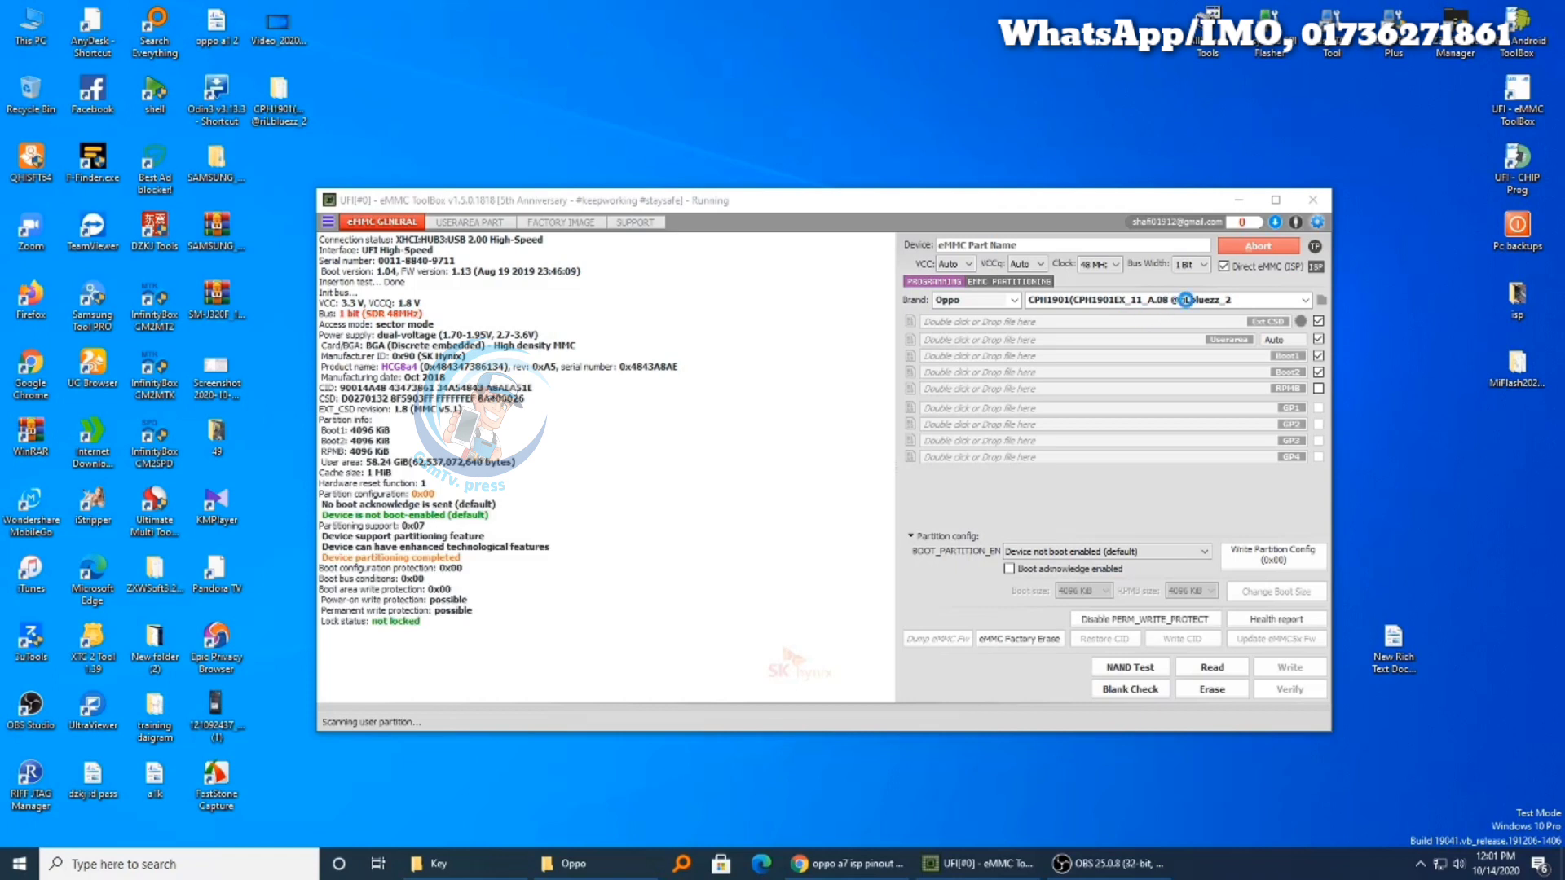
right_click(918, 8)
click(925, 54)
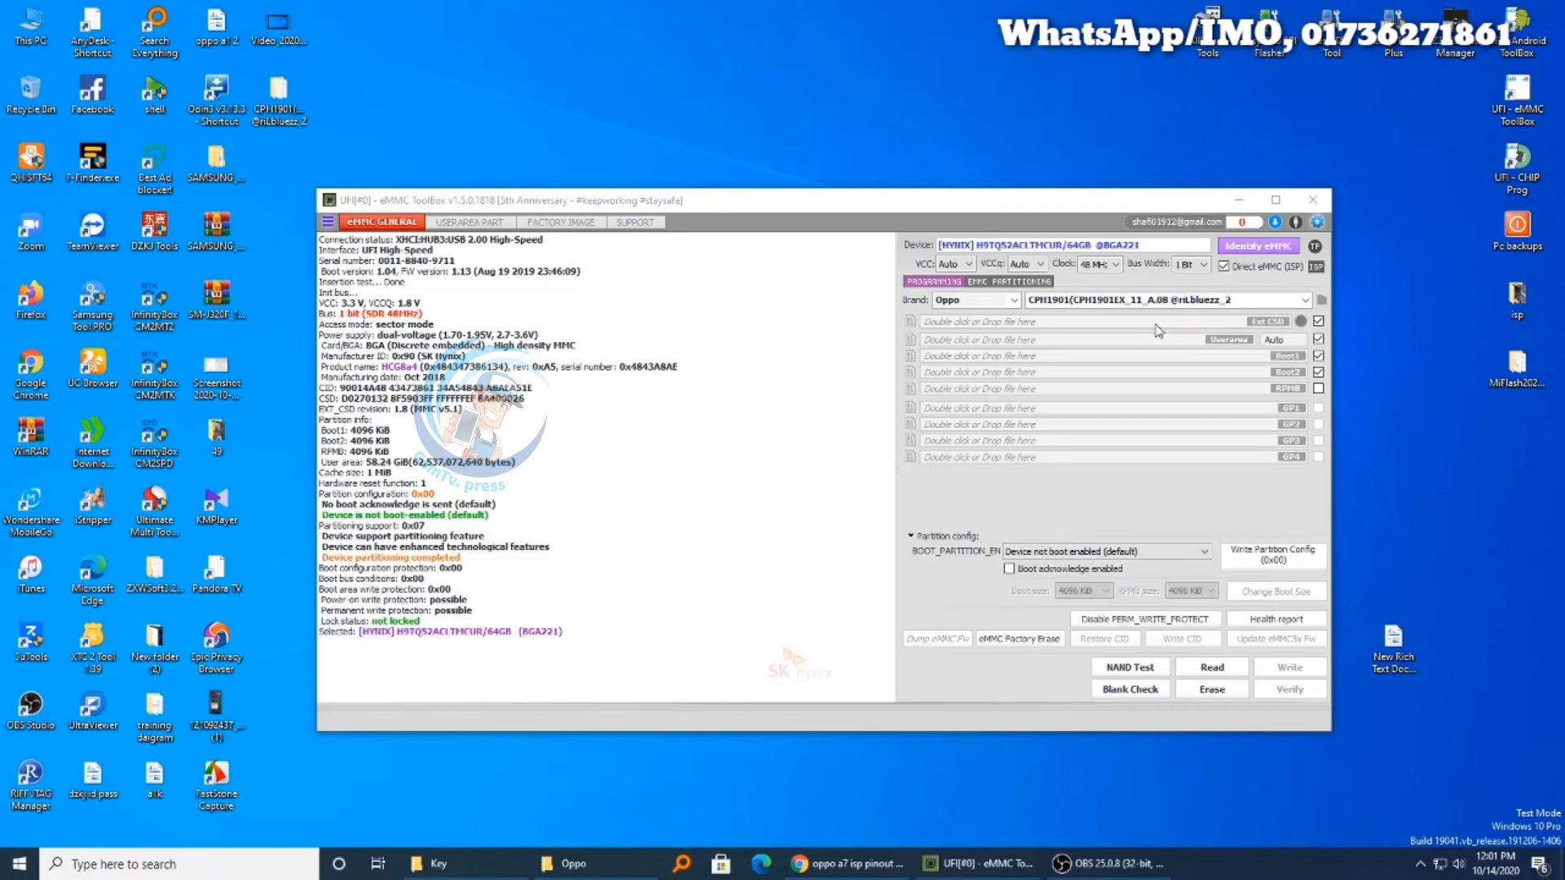
Load the Oppo CPH1901EX_11_A.08 dump and write its ext_csd, userarea_512MiB, boot1, boot2 and rpmb files to the eMMC.
click(1171, 308)
click(1188, 316)
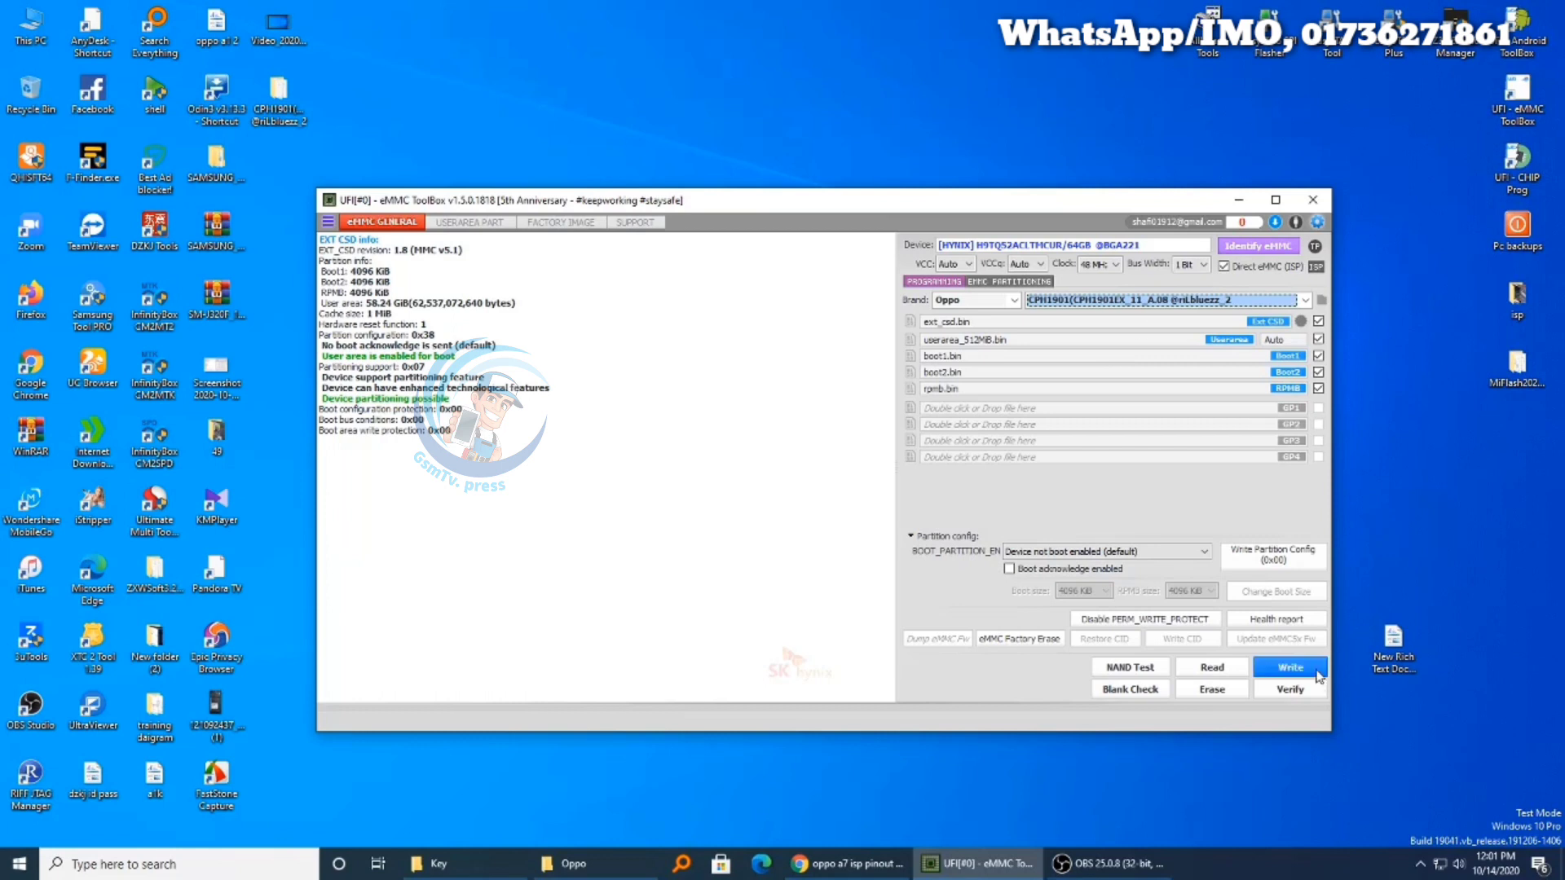
click(1290, 667)
right_click(887, 11)
click(938, 65)
right_click(939, 66)
click(964, 110)
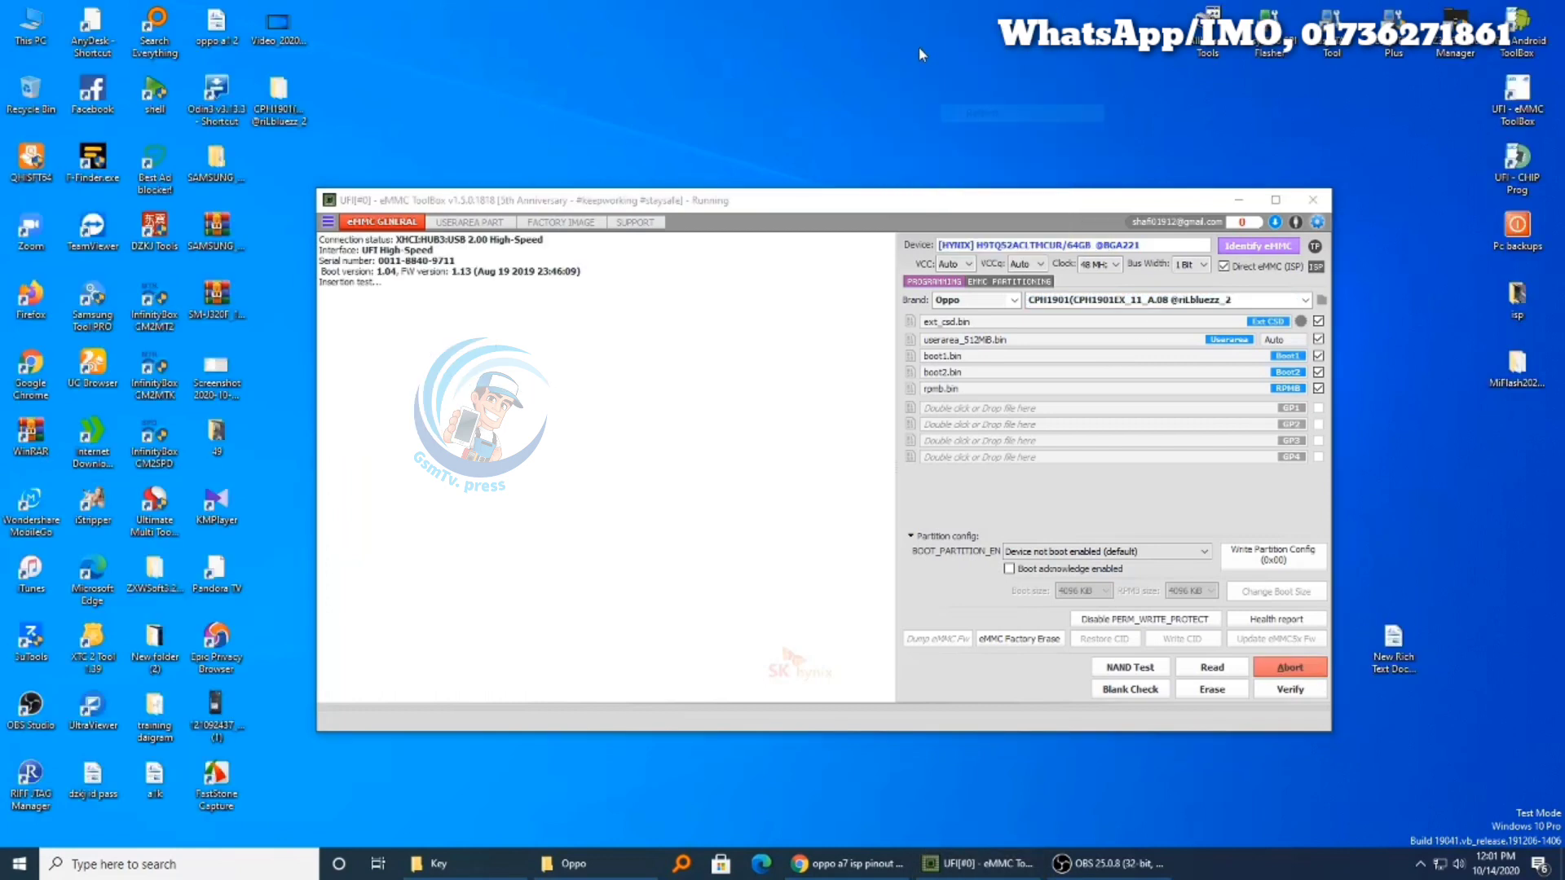
right_click(920, 51)
click(954, 97)
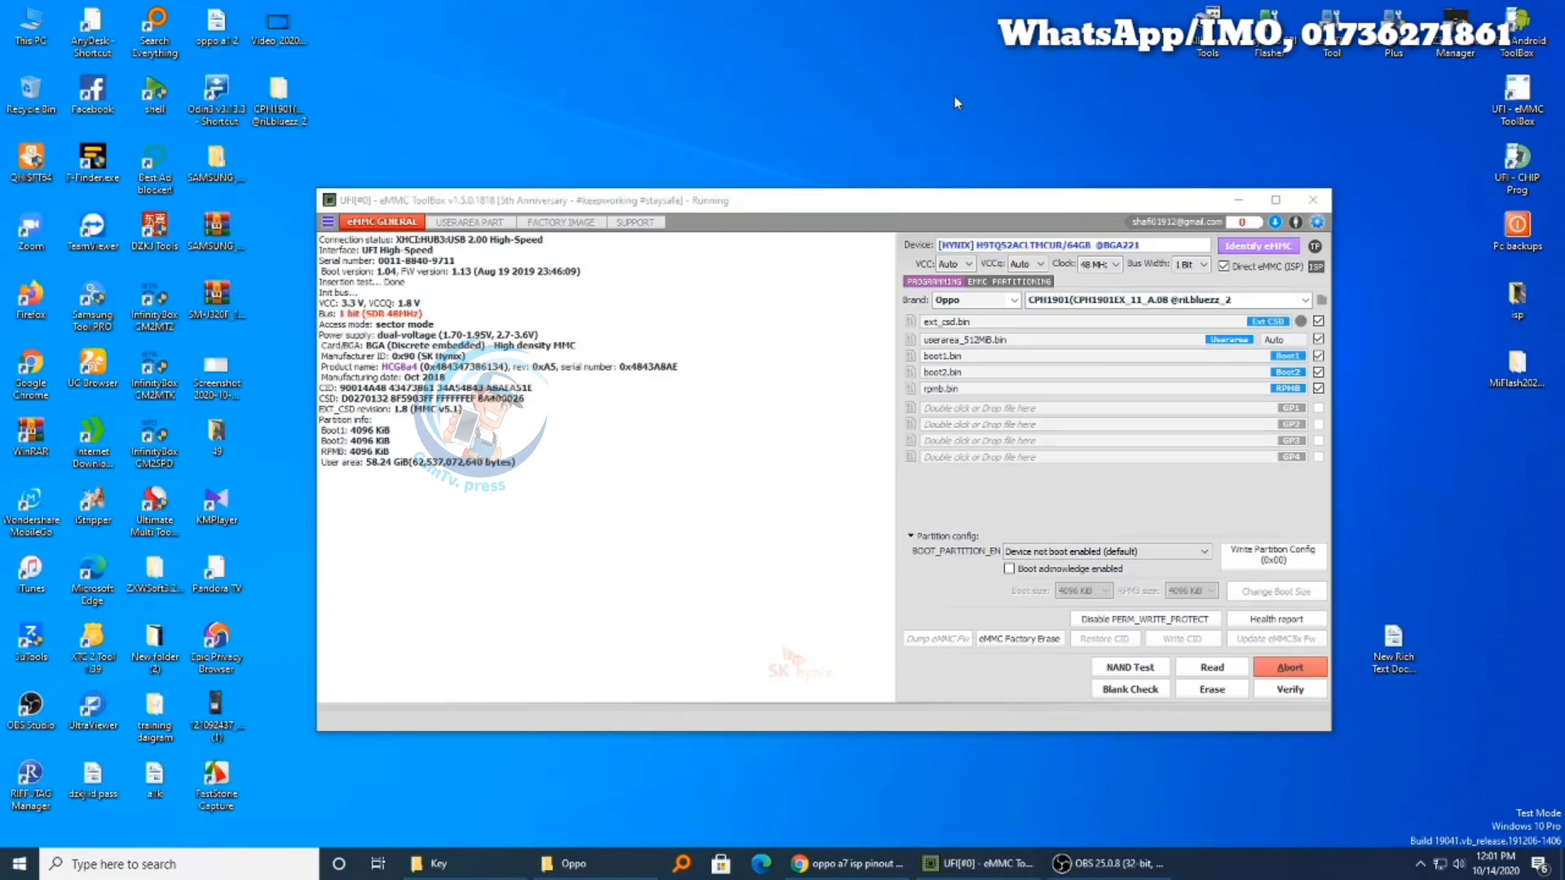
right_click(951, 72)
click(983, 124)
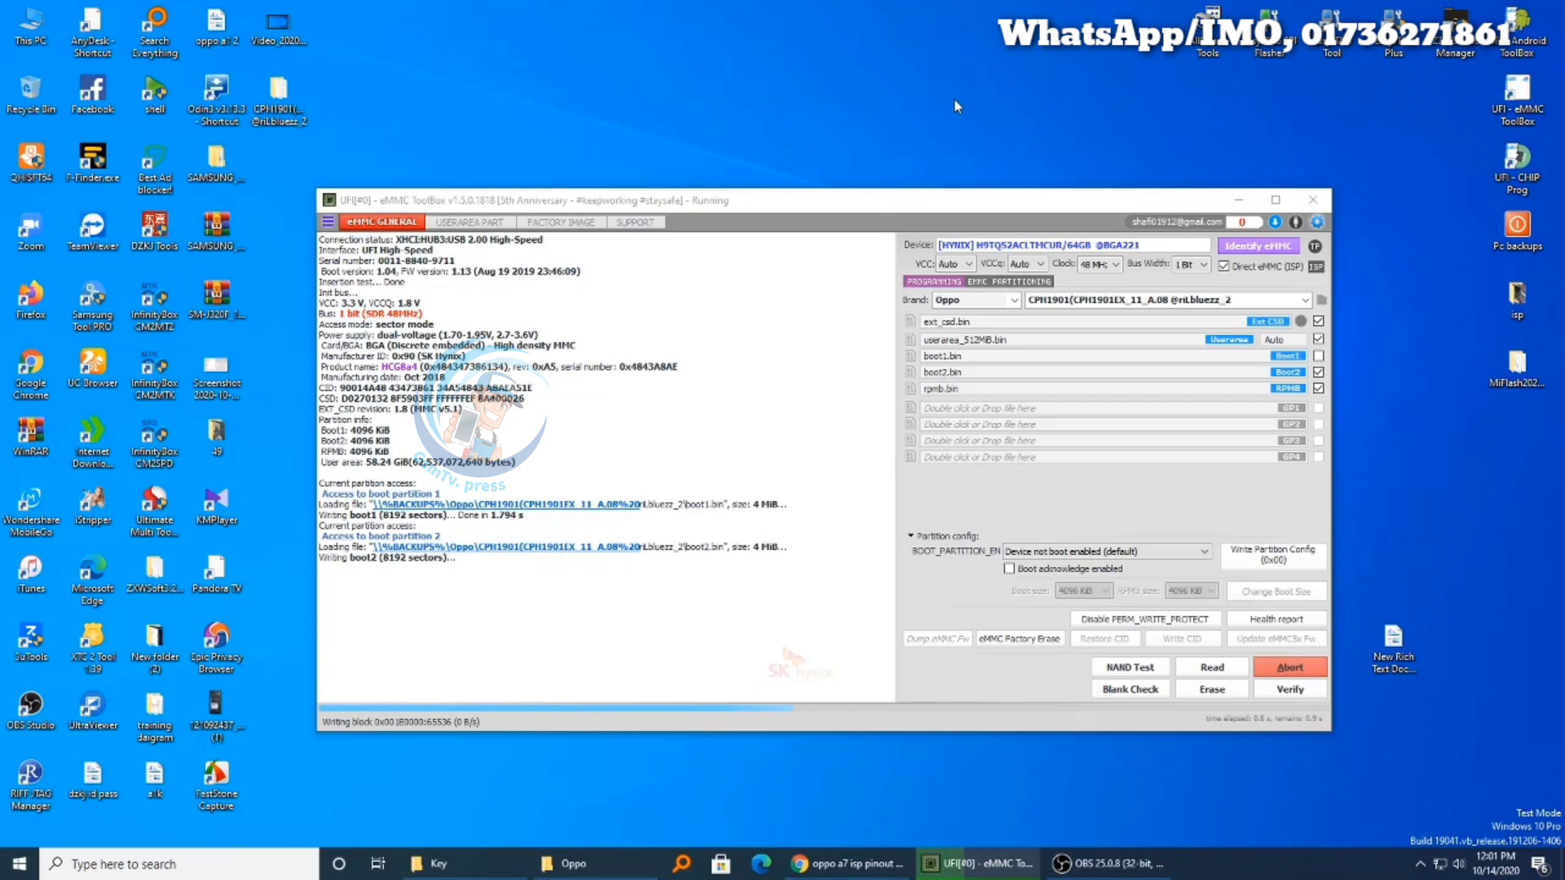
right_click(953, 4)
click(992, 52)
right_click(992, 52)
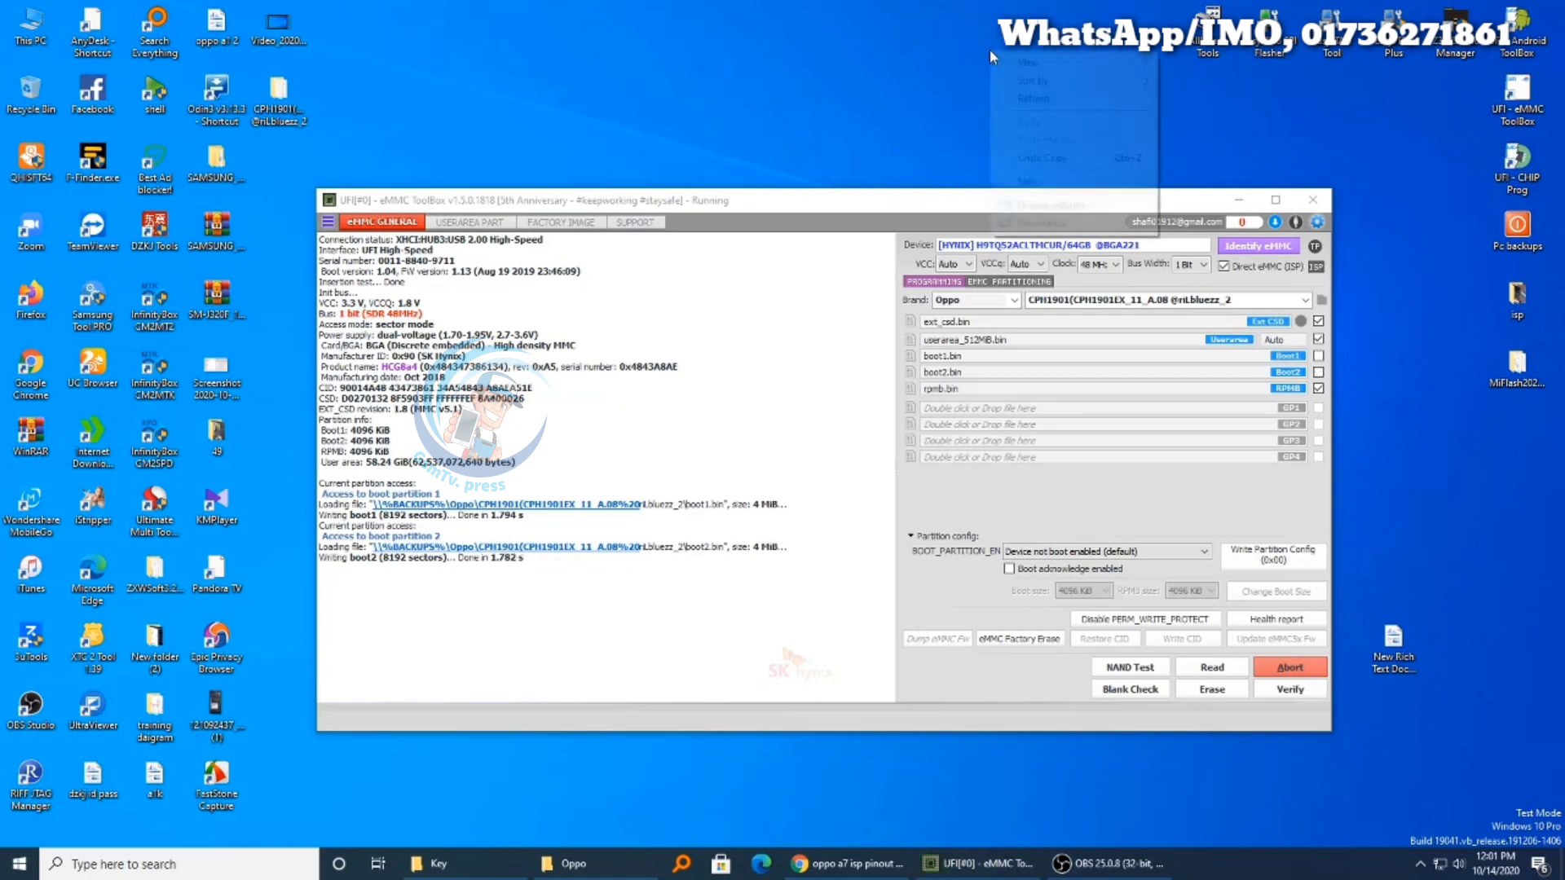
click(1022, 98)
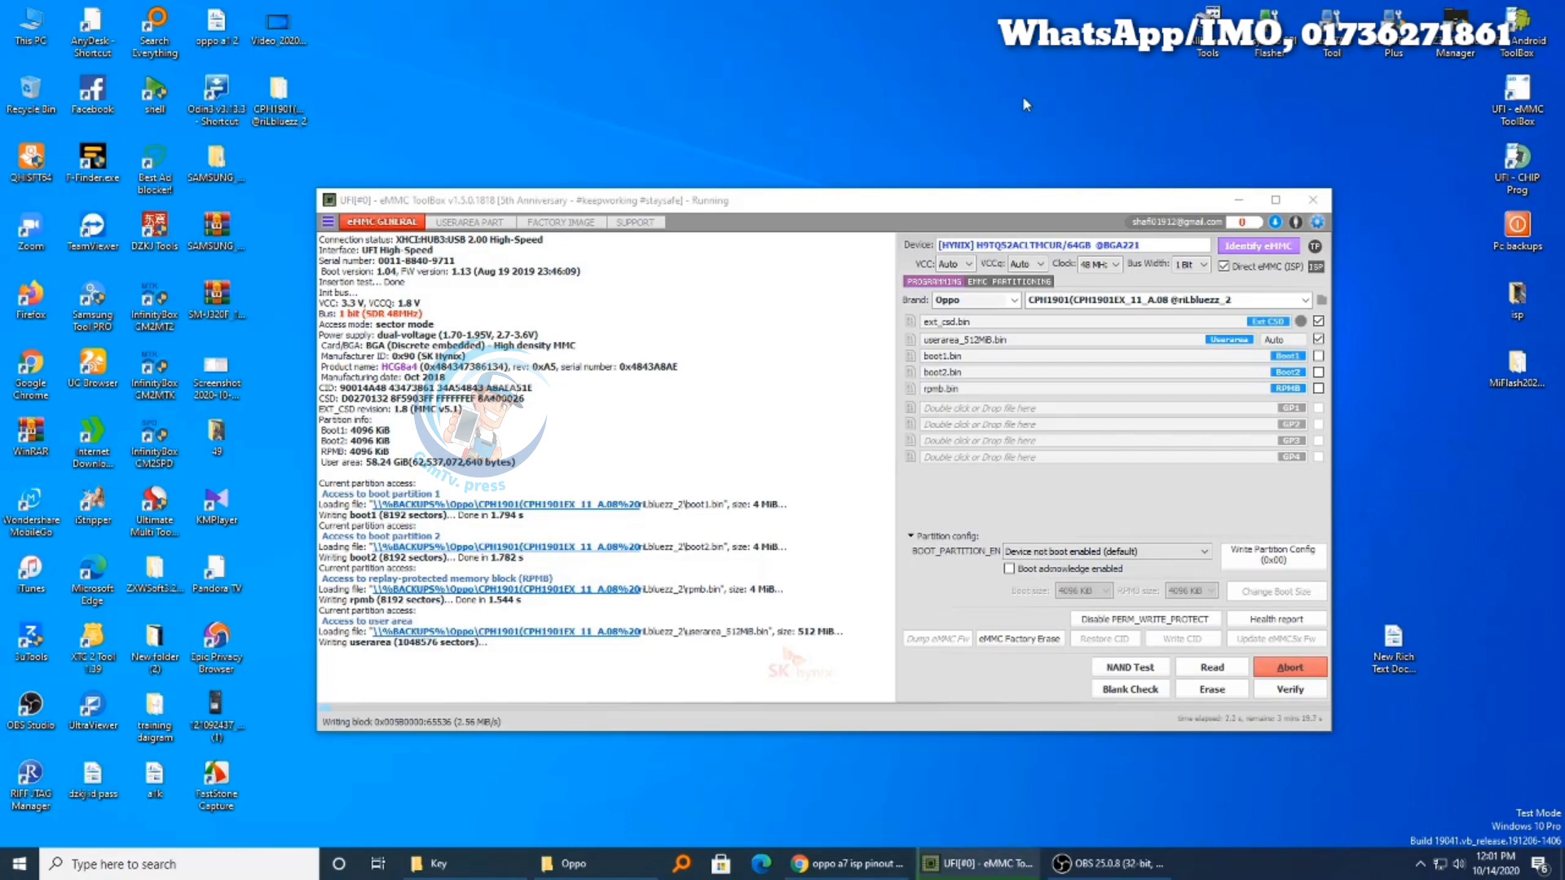
right_click(1002, 4)
click(1016, 50)
right_click(1014, 47)
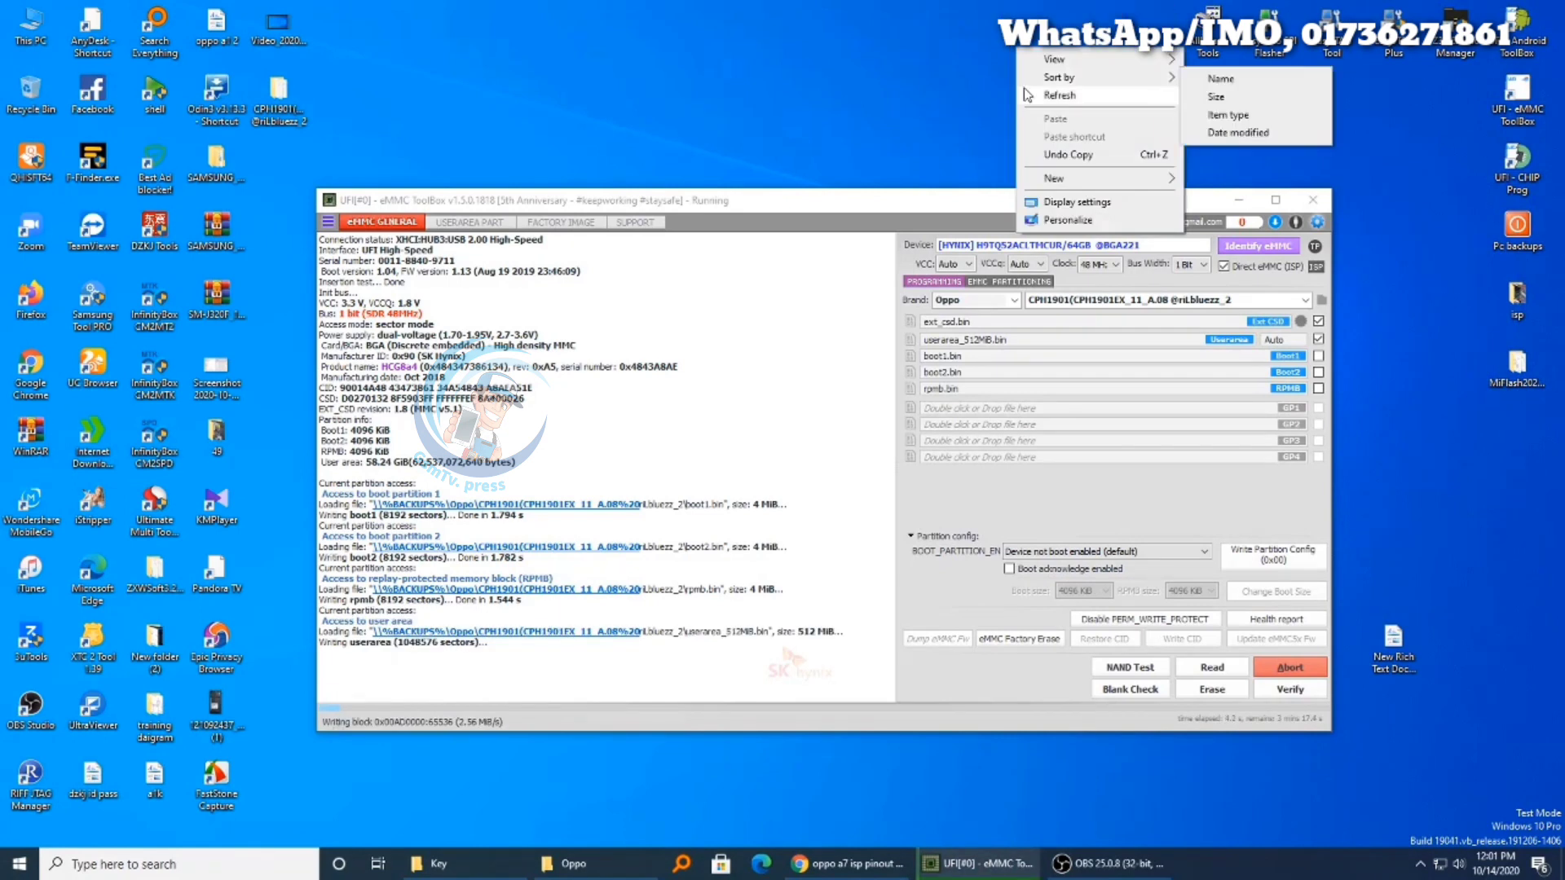
click(1024, 89)
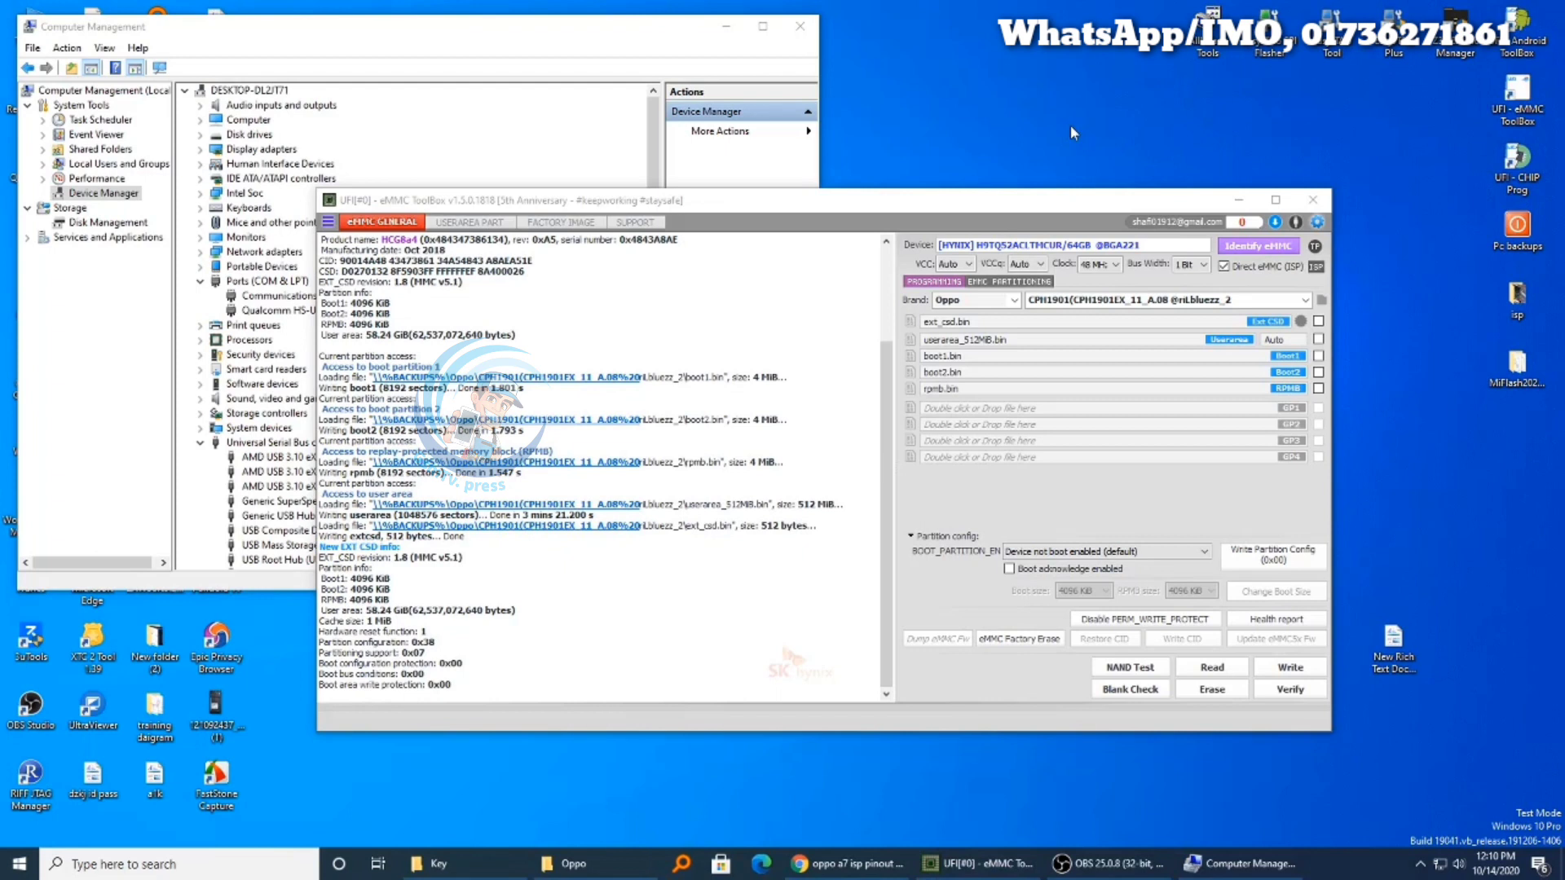
Identify the eMMC to check its configuration and Android system information after writing the dump.
click(1290, 246)
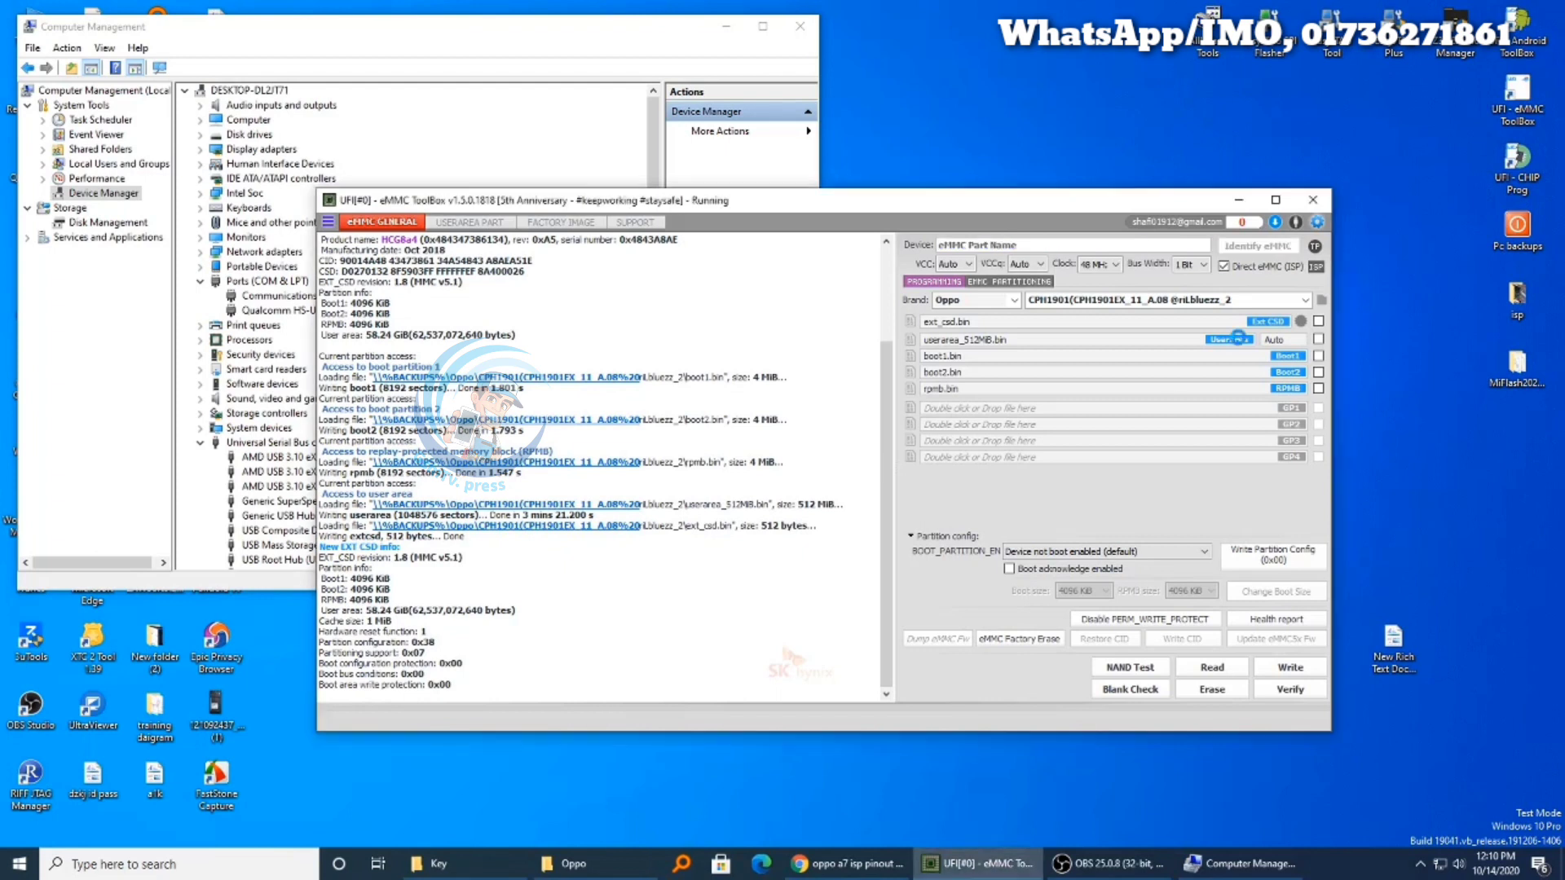
right_click(1115, 91)
click(1146, 141)
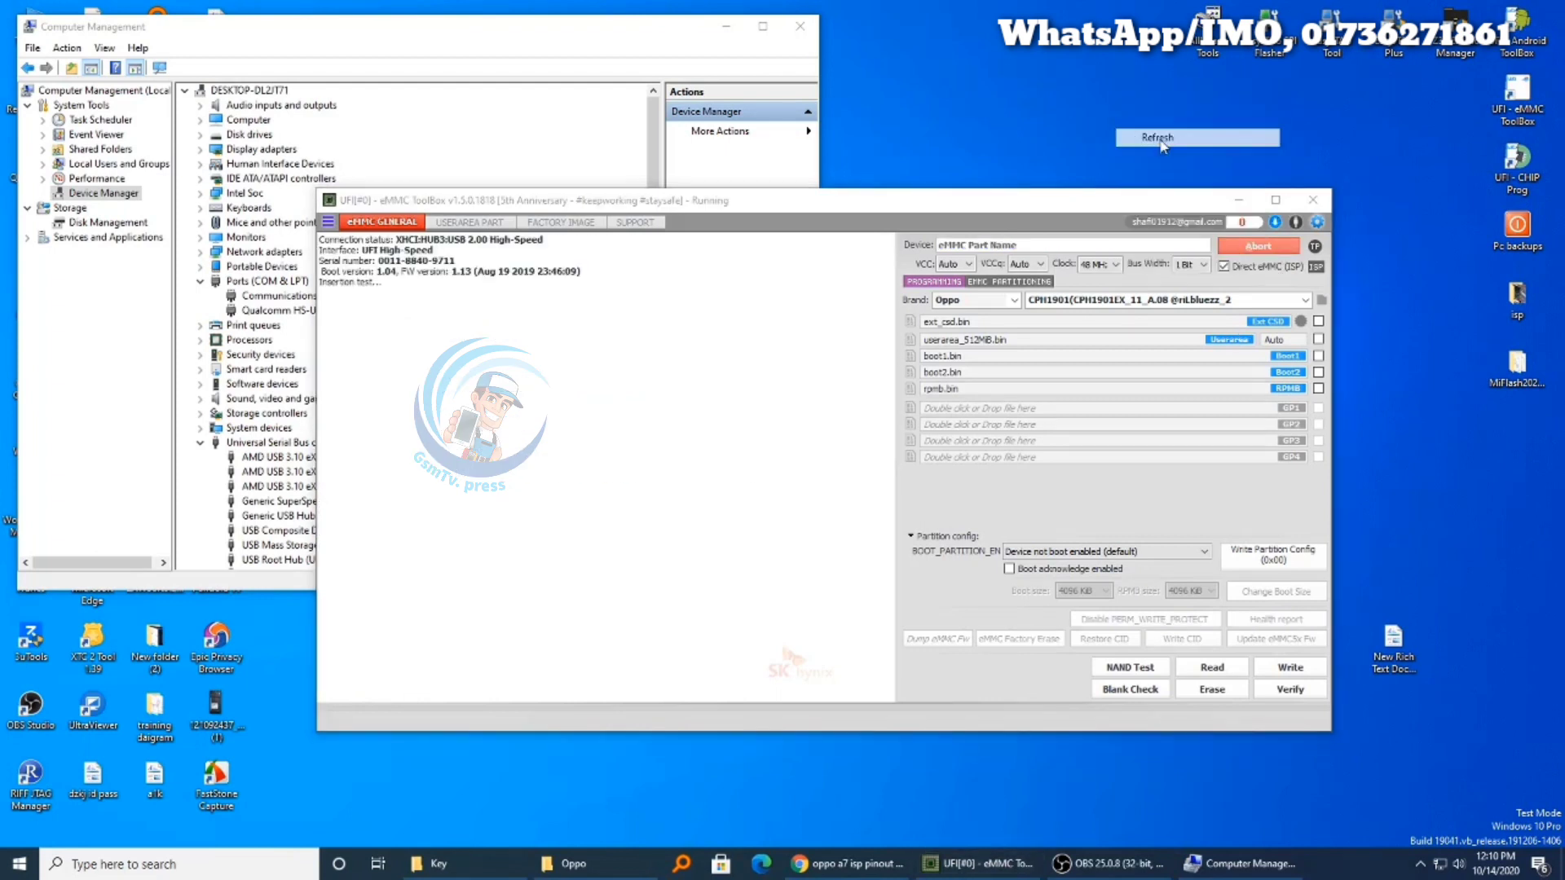
right_click(1159, 139)
click(1190, 186)
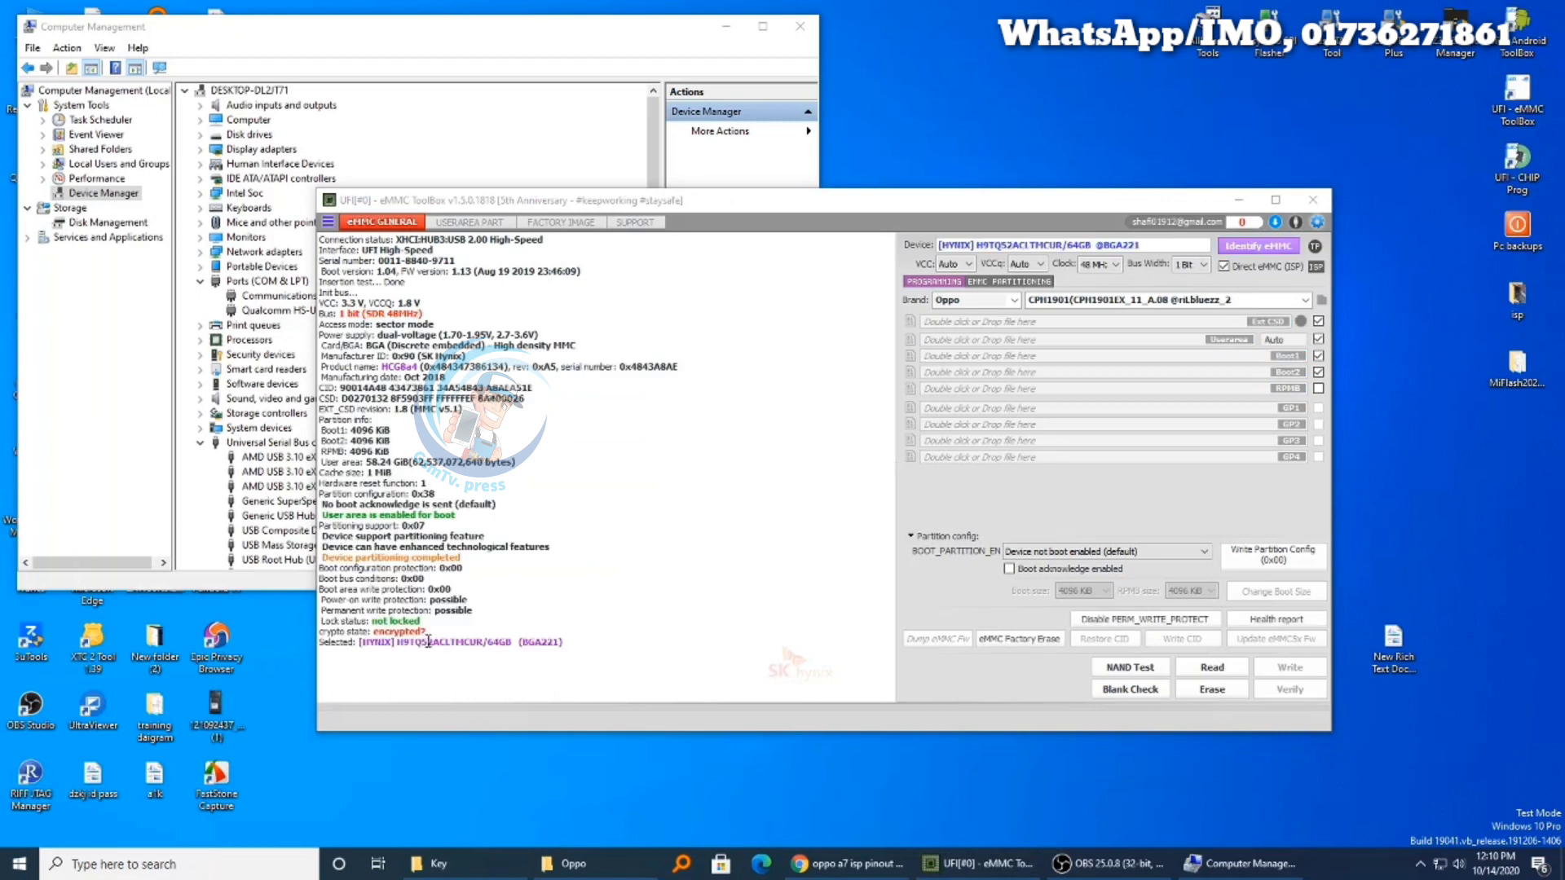
Load the CPH1901EX_11_A.08 dump for the user area partitions in a maximized window and select every listed partition.
click(1138, 301)
click(1141, 326)
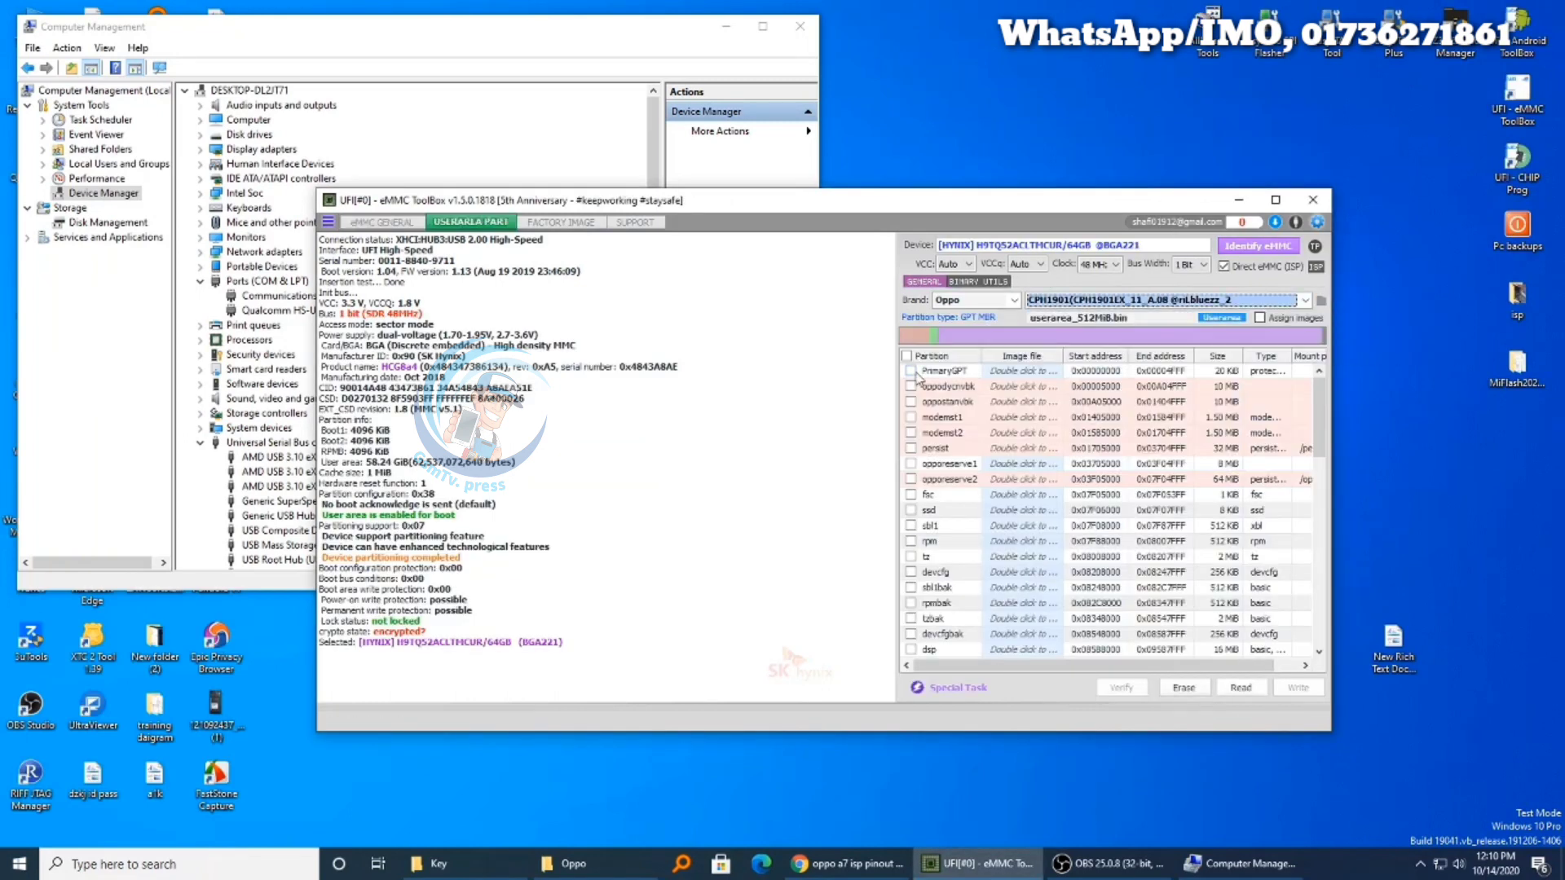
click(1275, 200)
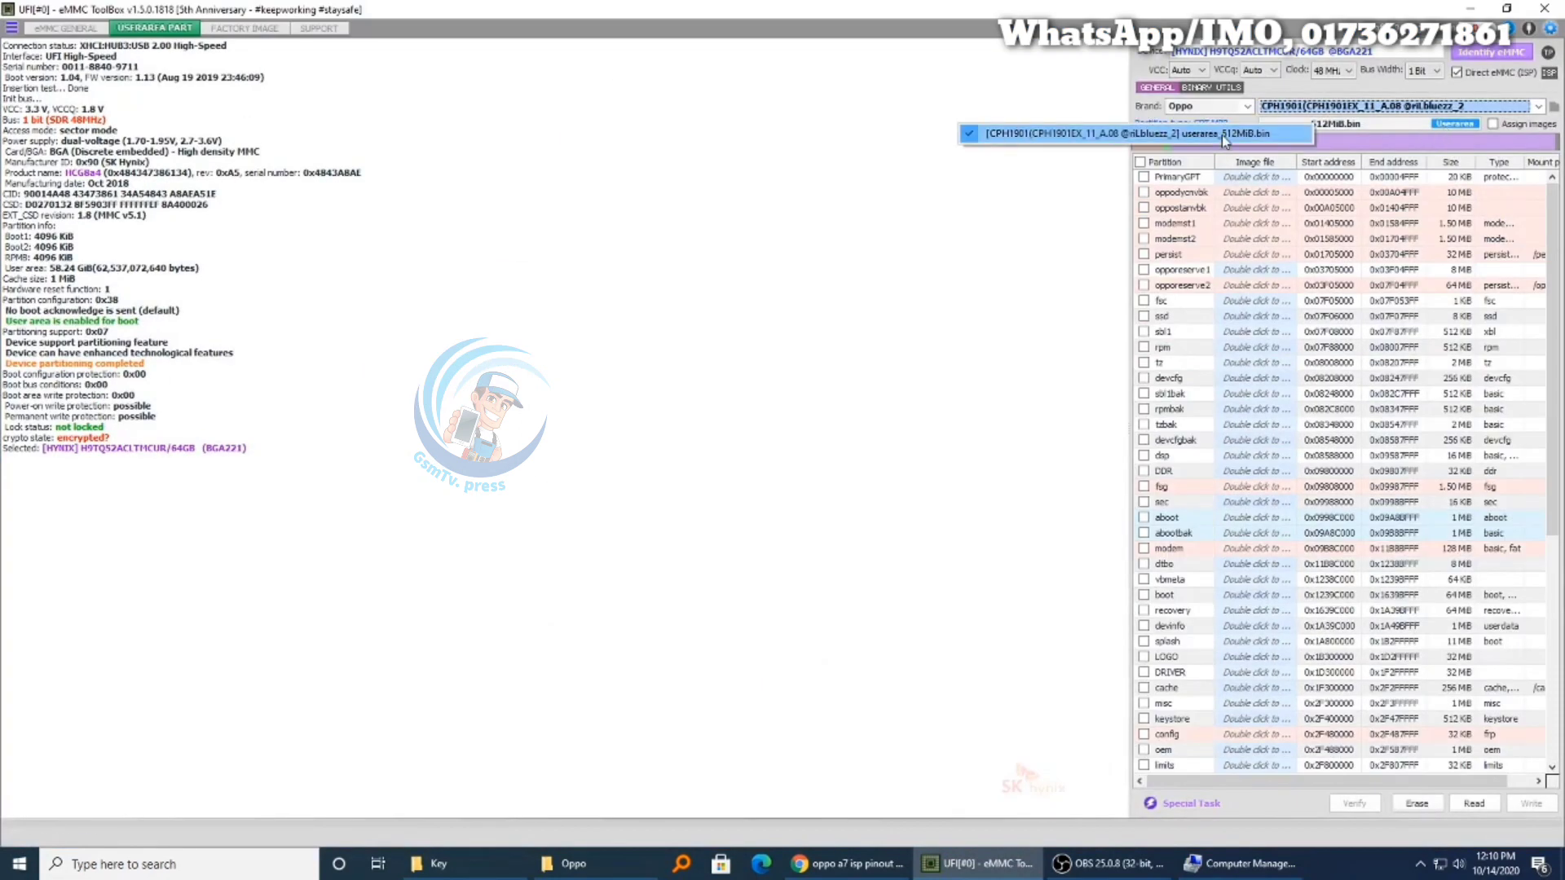
scroll(1255, 460, down, 3)
scroll(1255, 460, up, 3)
click(1139, 162)
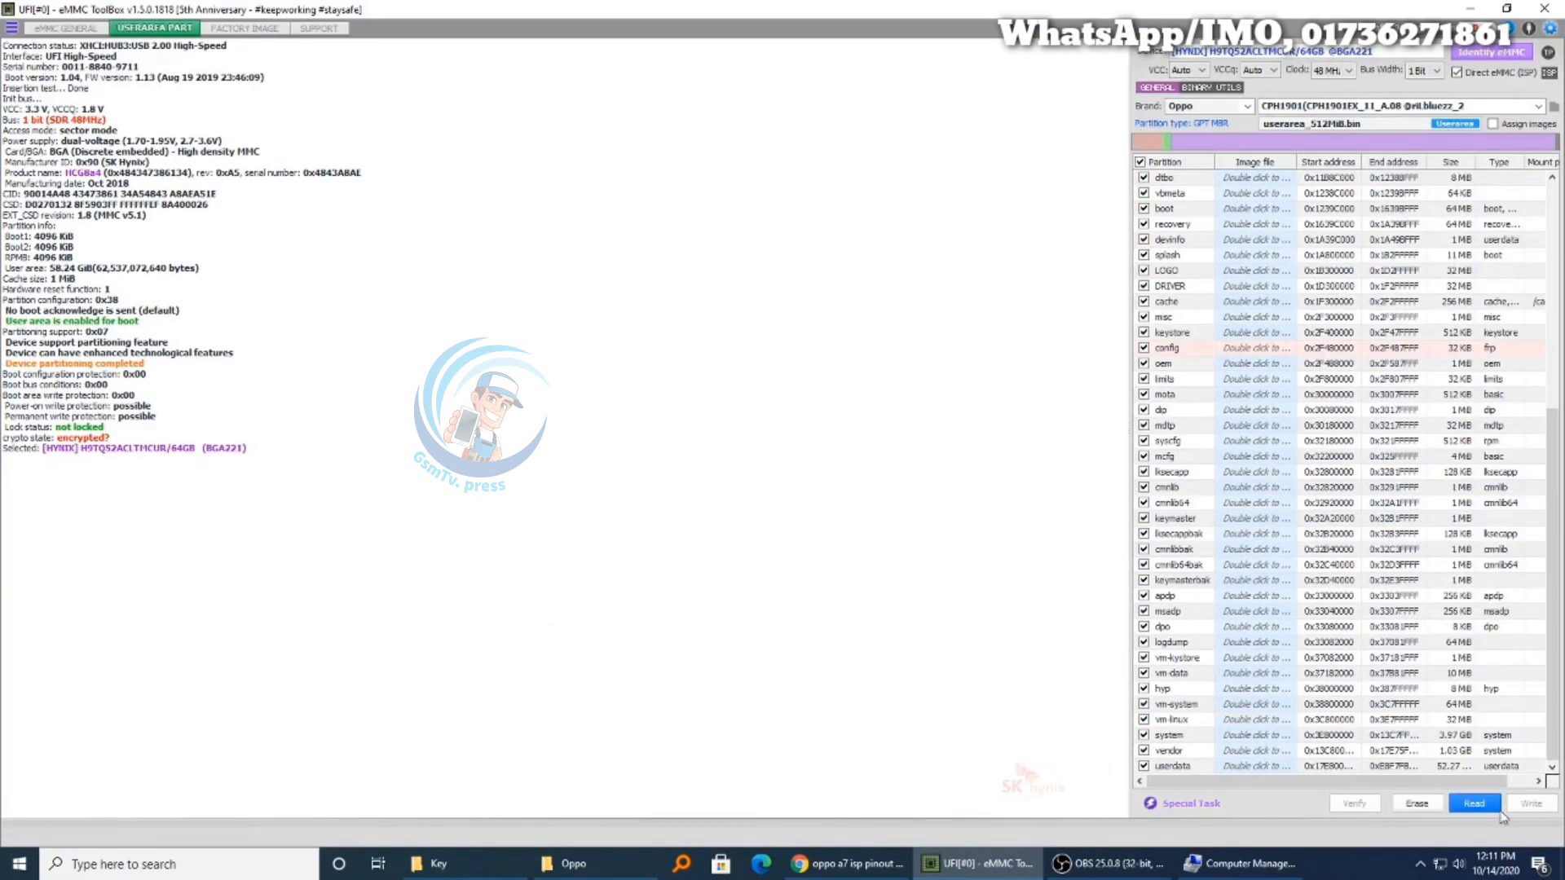
Reselect the CPH1901EX_11_A.08 dump with its userarea_512MiB.bin file and examine the rescanned partition list.
click(1380, 106)
click(1377, 121)
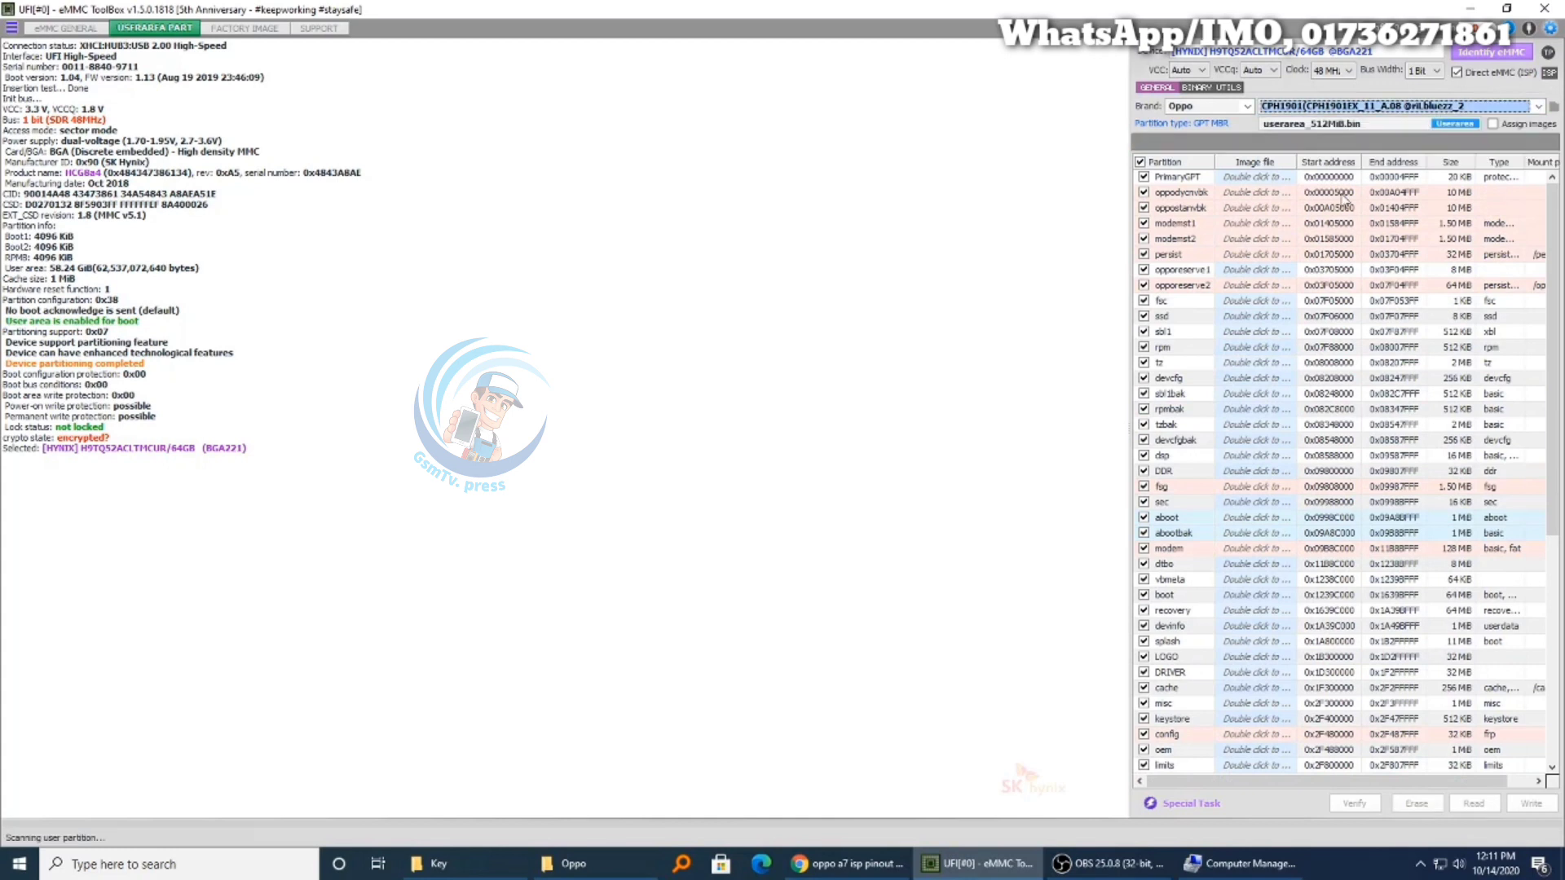
drag(1550, 412, 1424, 371)
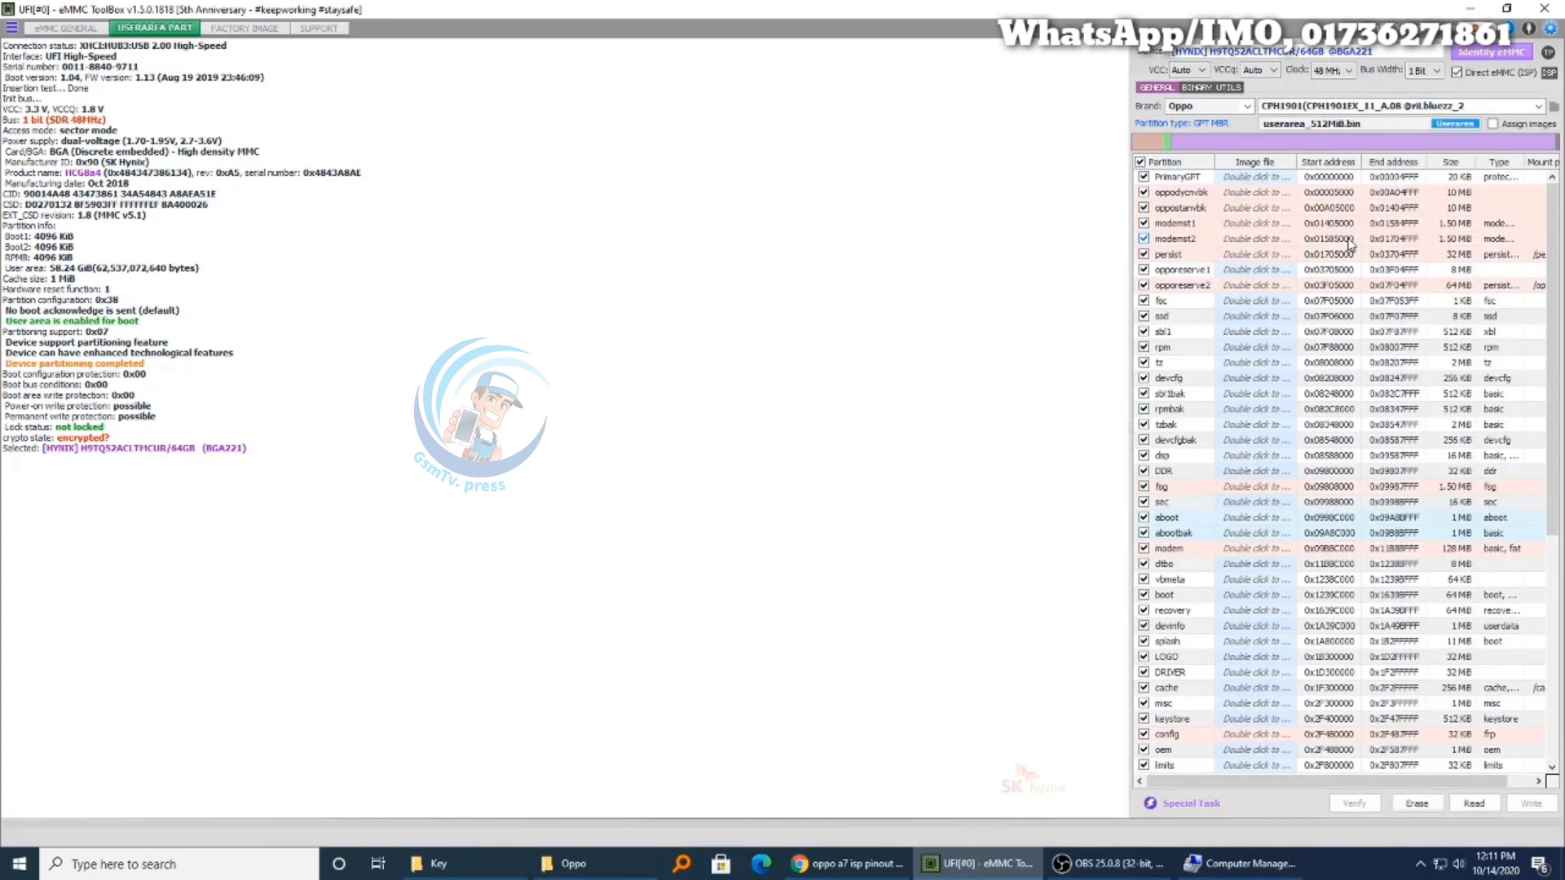
Set up factory image flashing with Qualcomm as the vendor platform and restore the maximized window to its smaller size.
click(245, 28)
click(1491, 107)
click(1484, 149)
click(1505, 8)
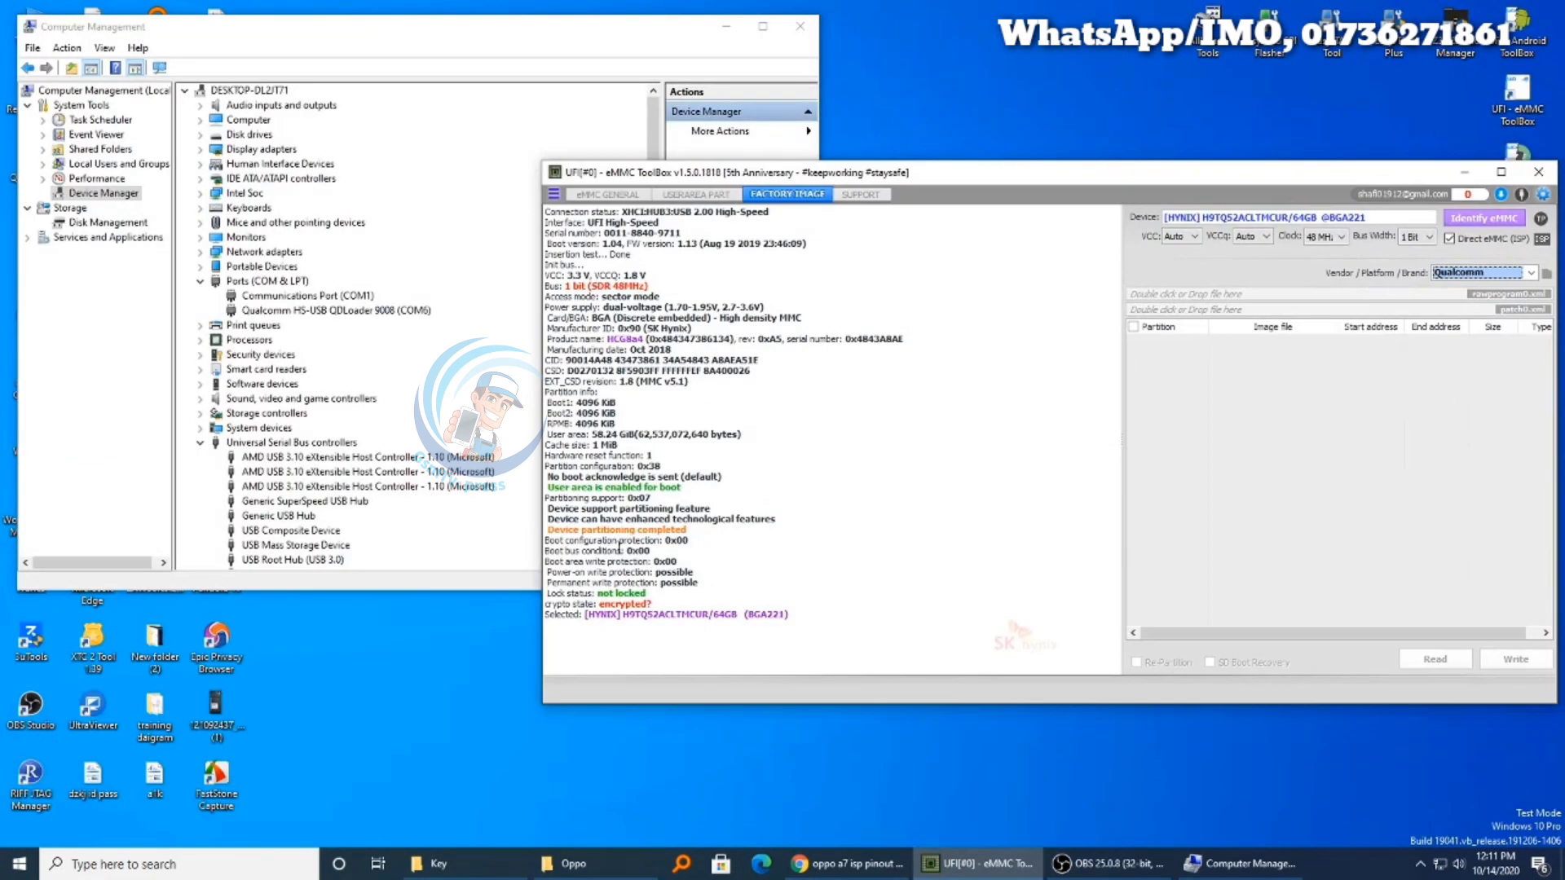
Open the inner user_part folder of the CPH1901EX_11_A.08 dump in the file manager and copy its folder path.
click(573, 863)
double_click(333, 184)
double_click(329, 184)
double_click(330, 183)
scroll(355, 196, down, 3)
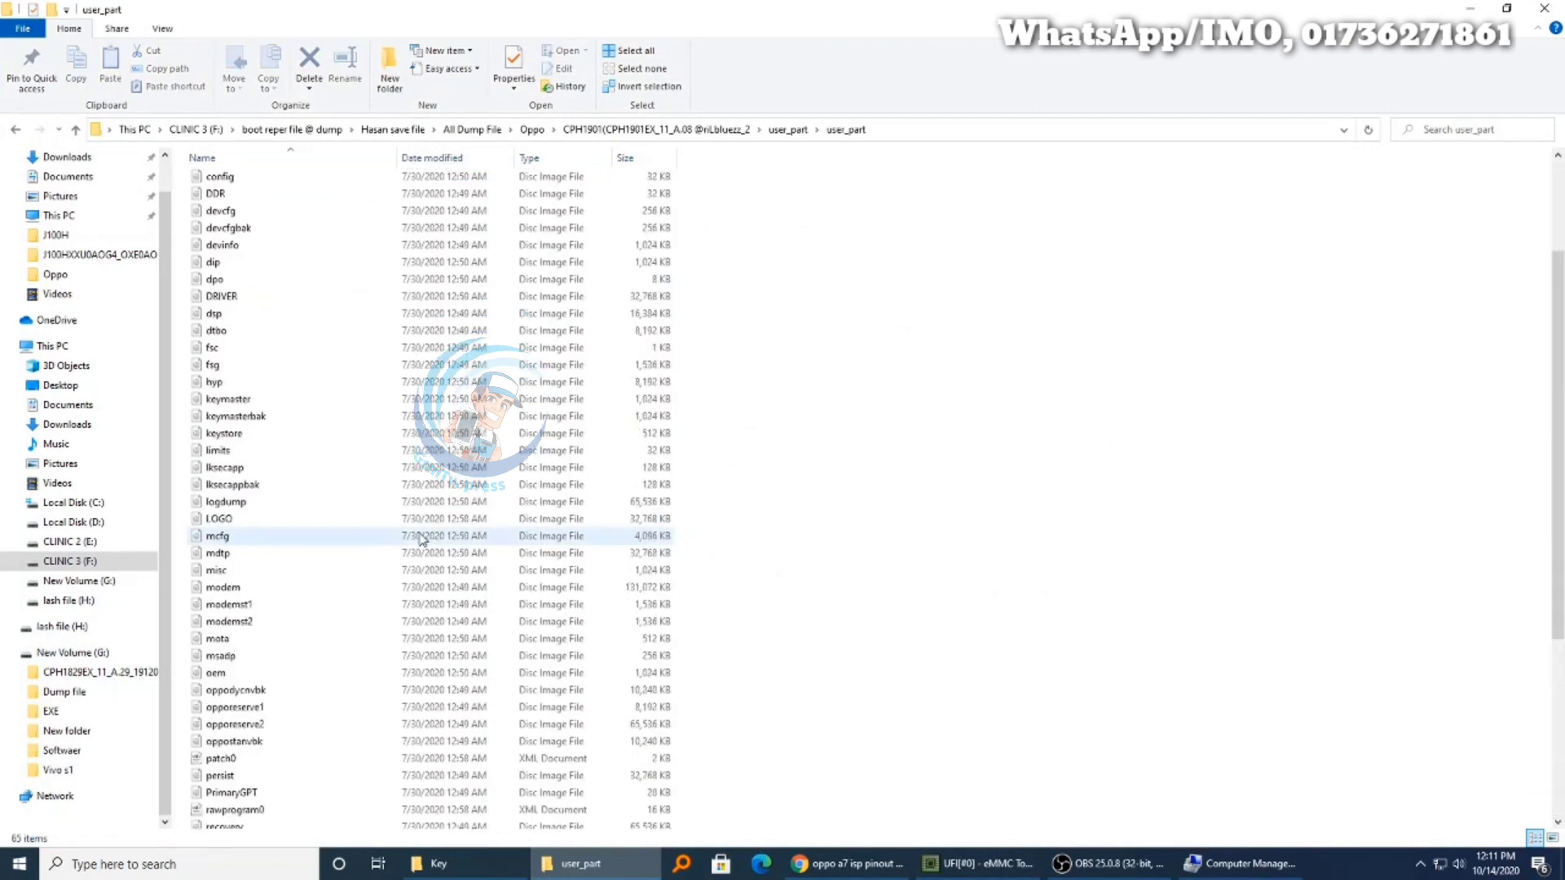
click(935, 129)
key(ctrl+c)
scroll(855, 517, down, 6)
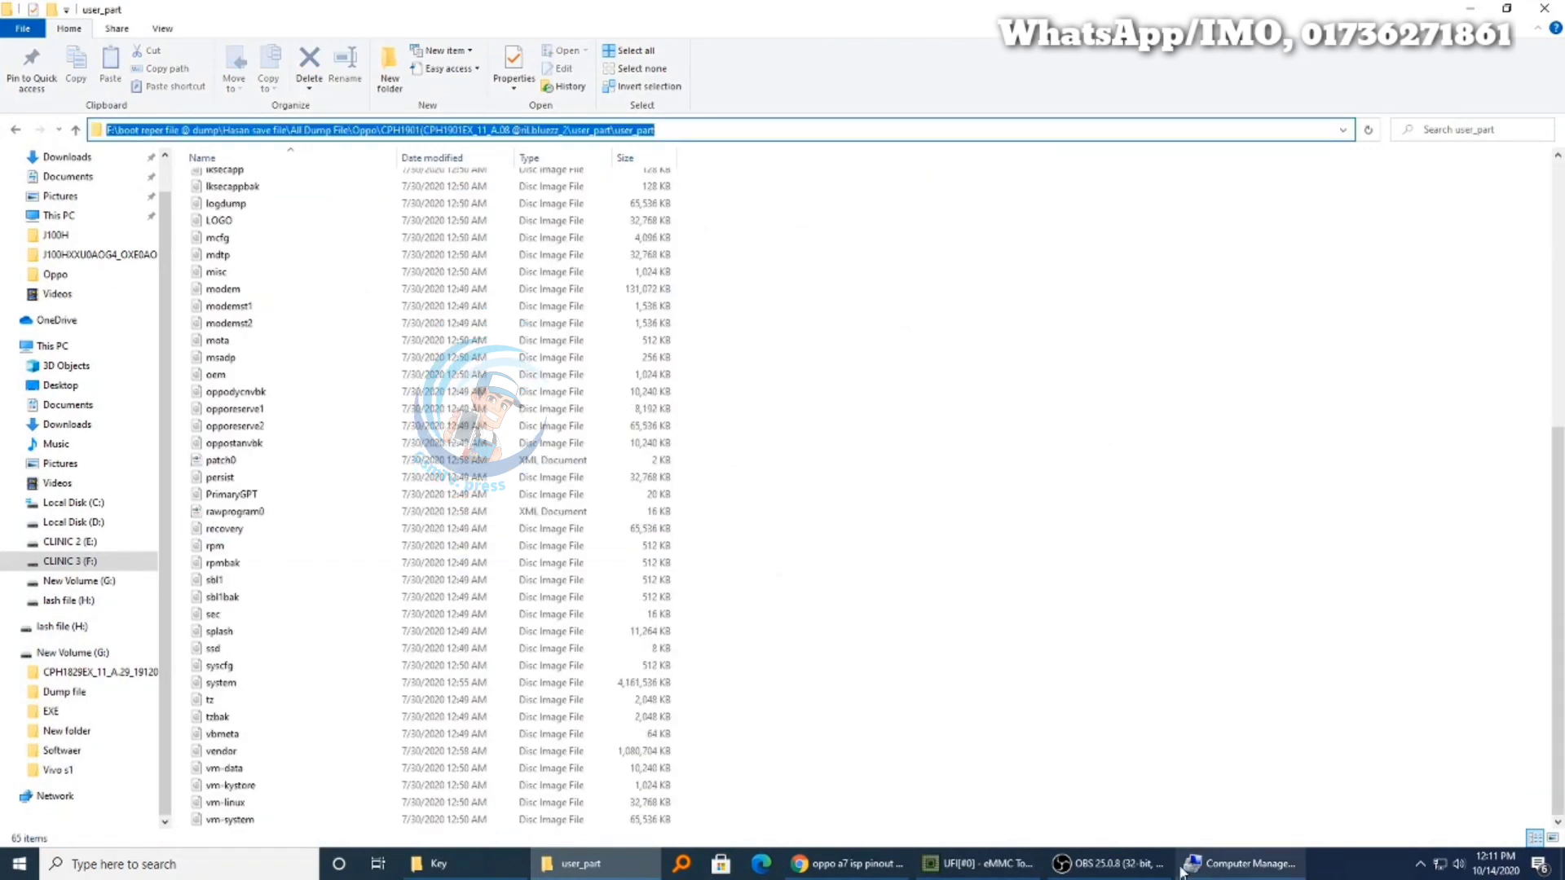
Load rawprogram0.xml from the copied user_part folder path as the factory image's rawprogram file.
click(978, 863)
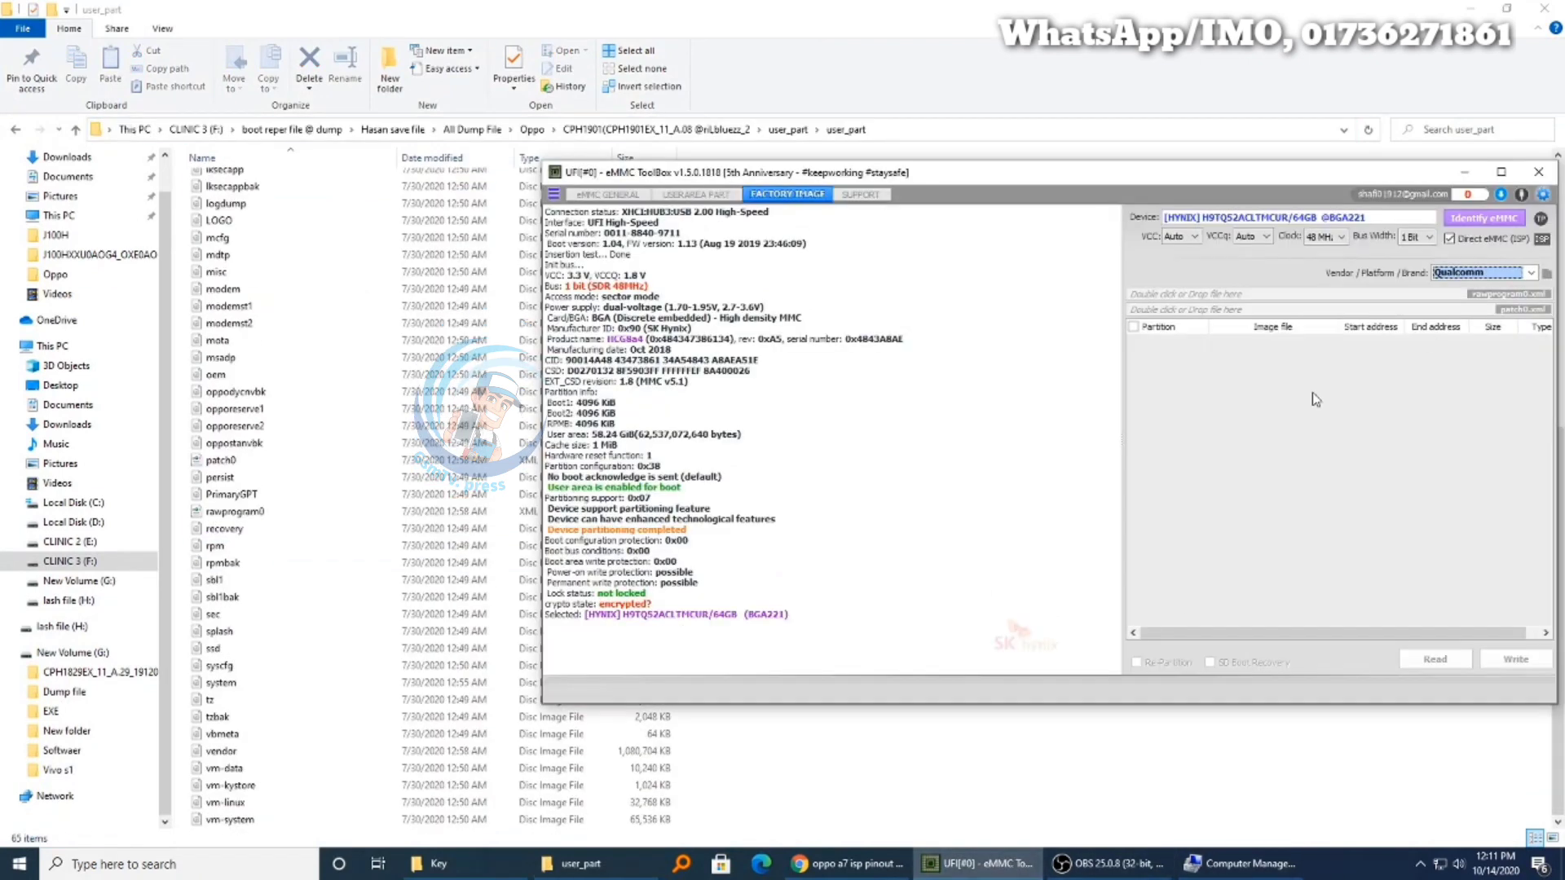
double_click(1501, 295)
right_click(888, 794)
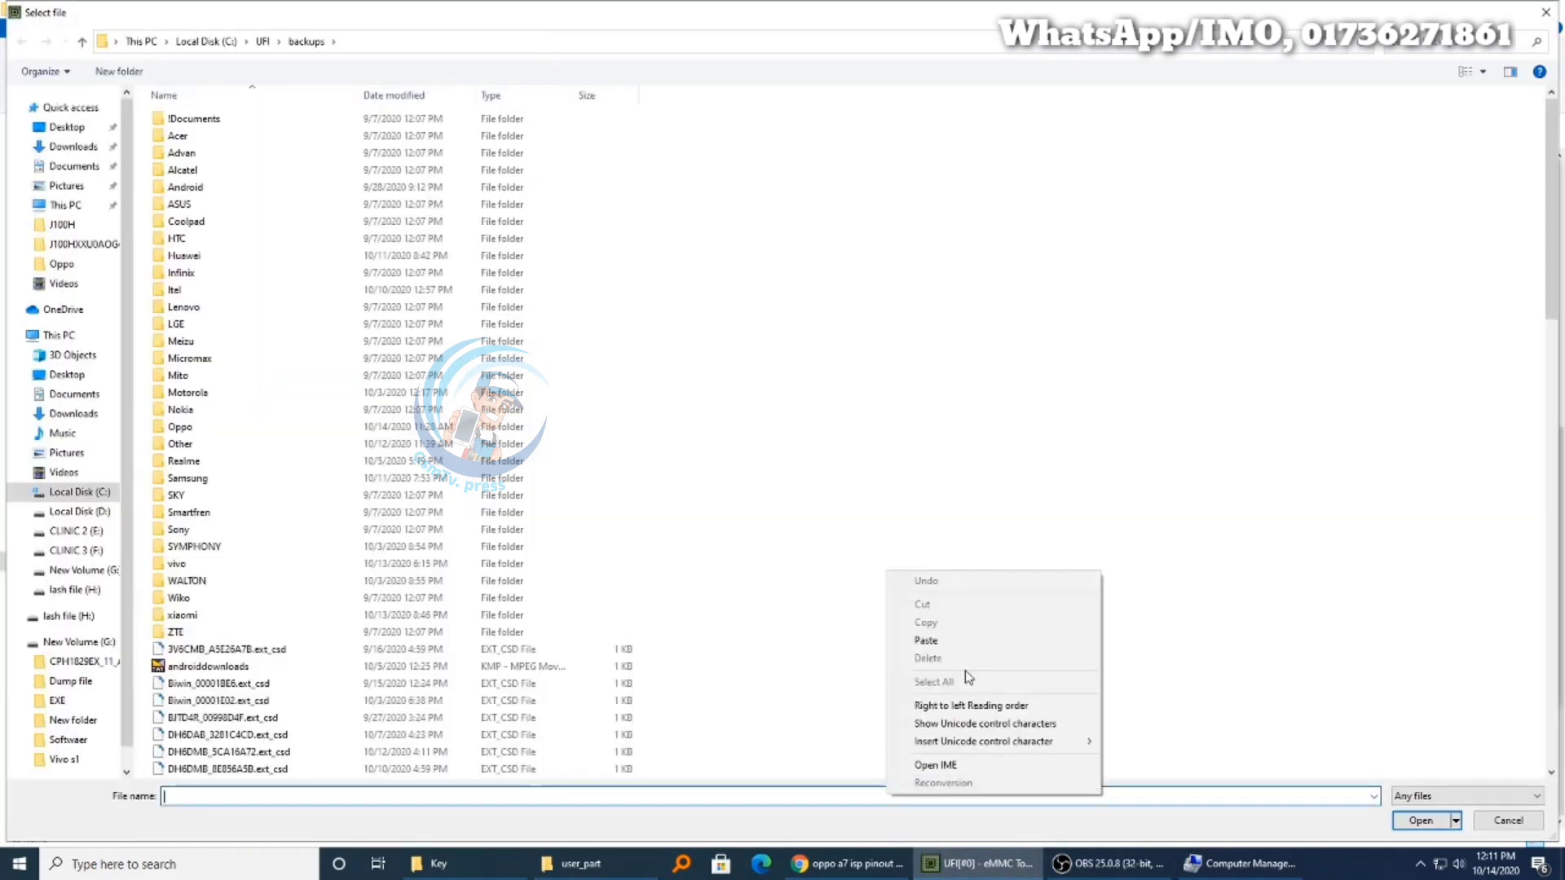
click(945, 643)
click(1419, 820)
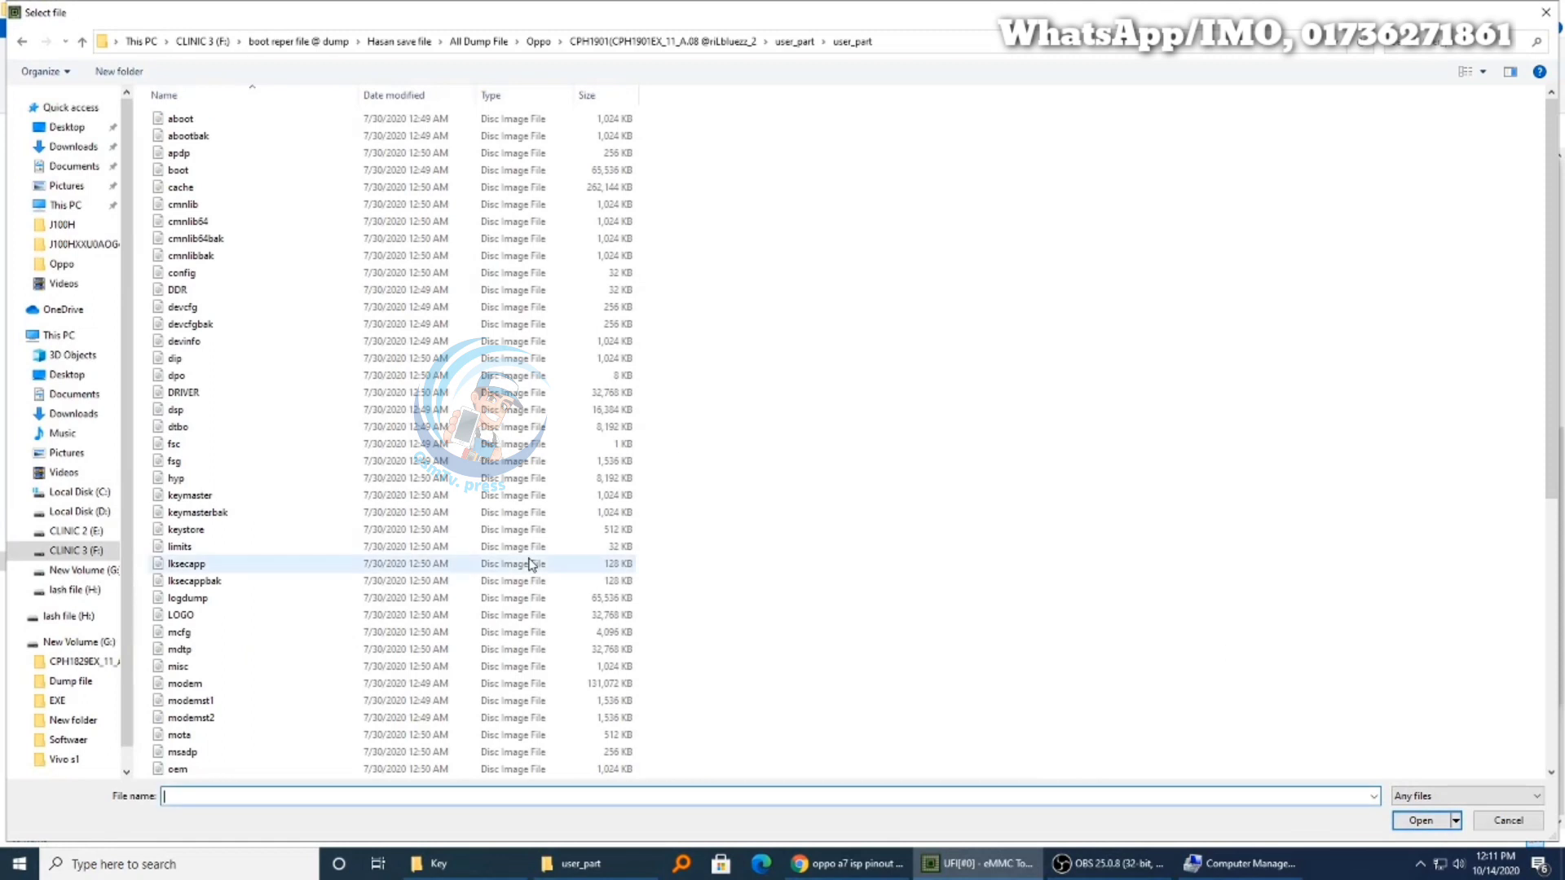
scroll(281, 599, down, 6)
double_click(285, 602)
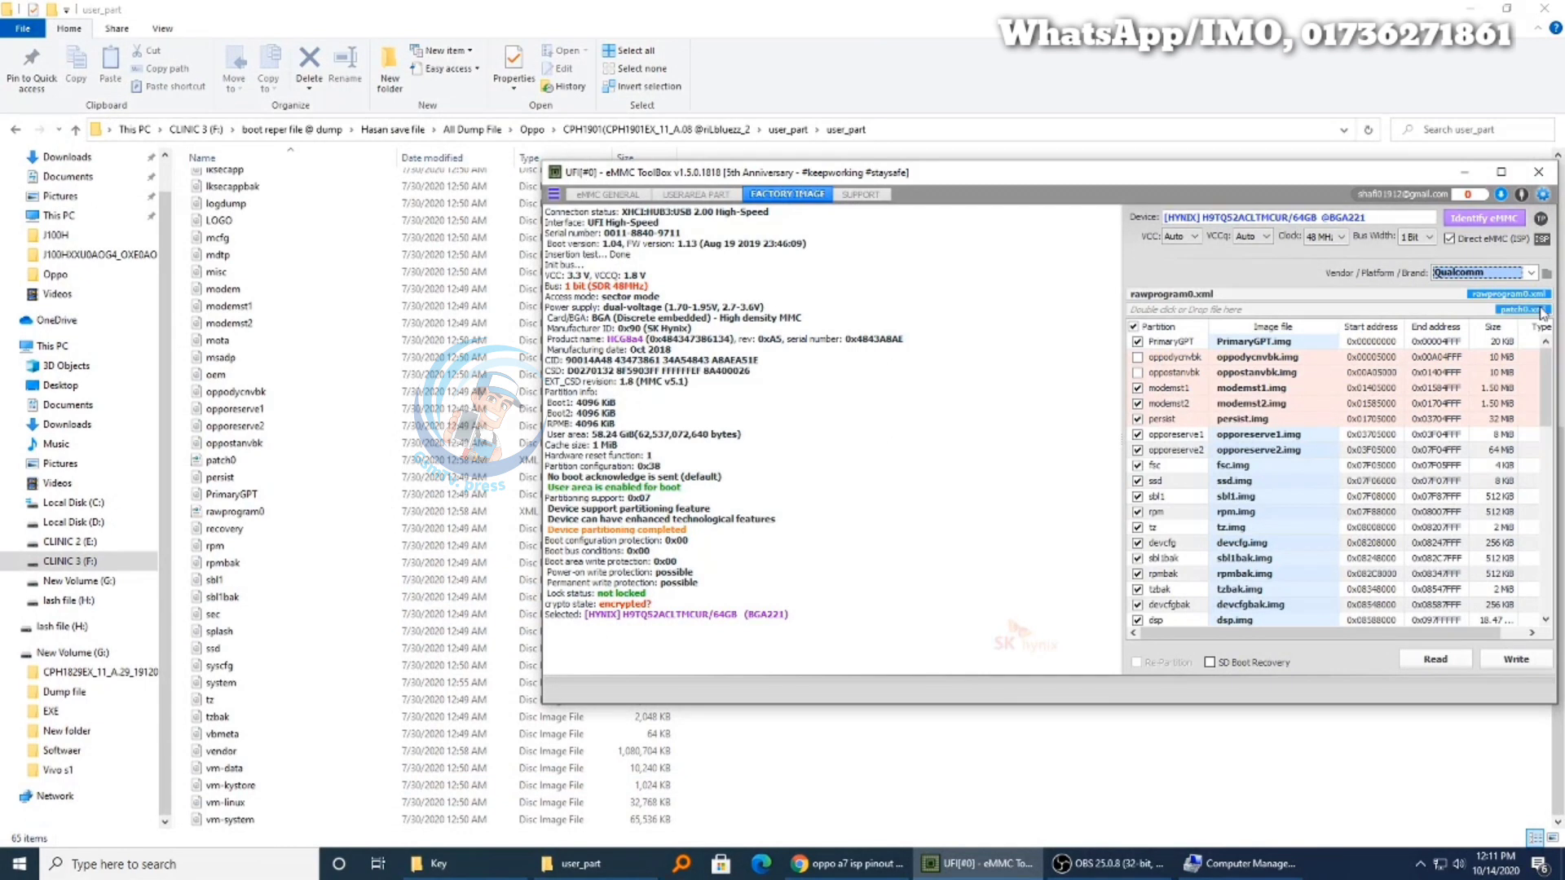
Load patch0.xml from the same user_part folder as the patch file, showing the folder contents as a list.
click(1541, 312)
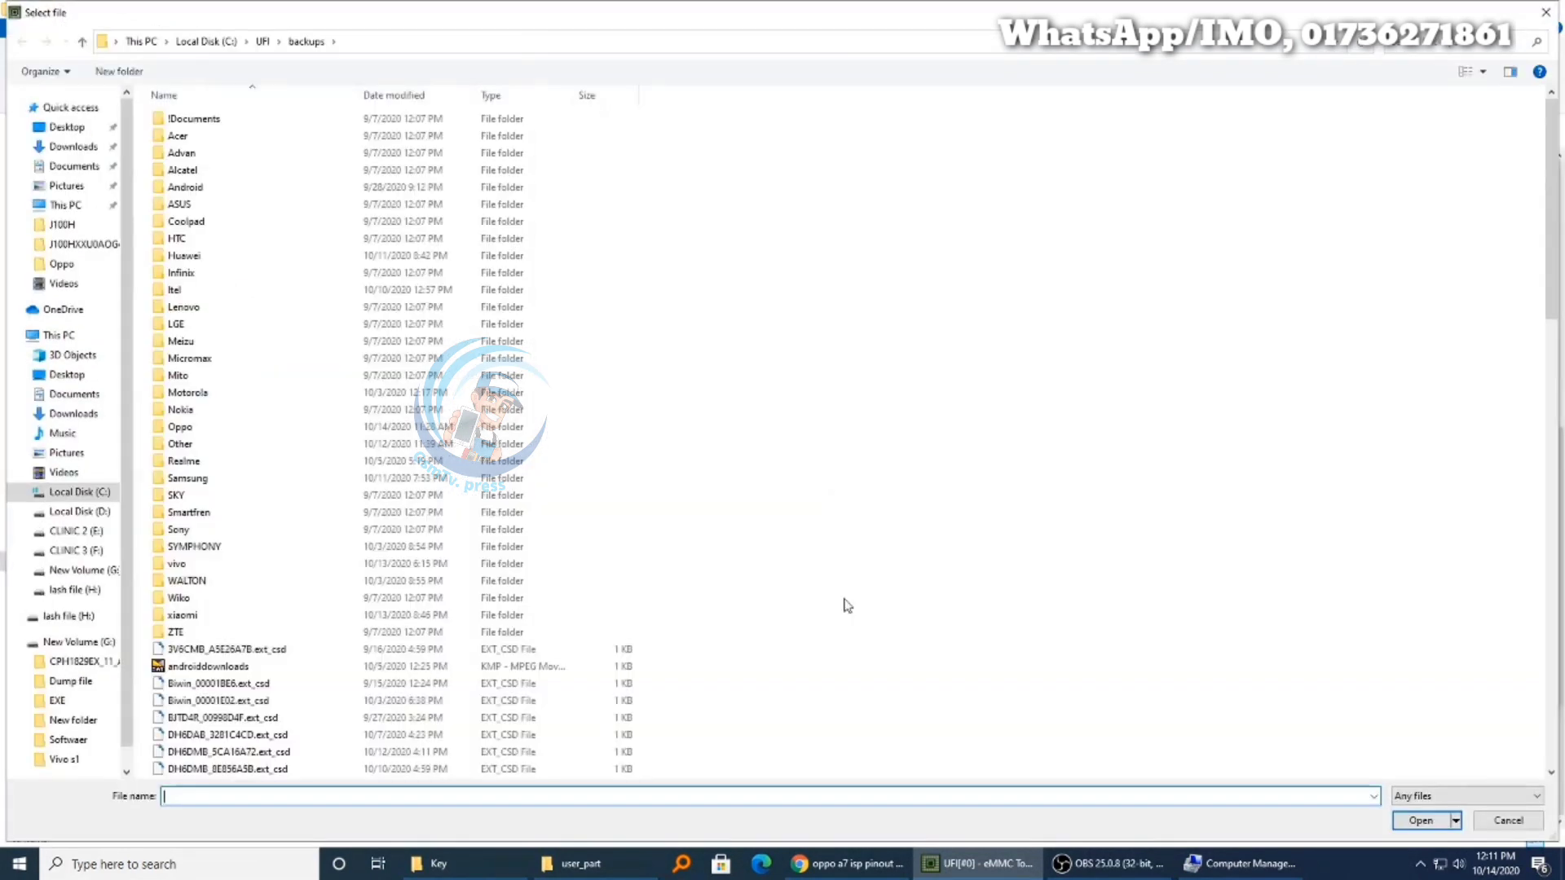
scroll(842, 600, down, 5)
right_click(587, 794)
click(674, 648)
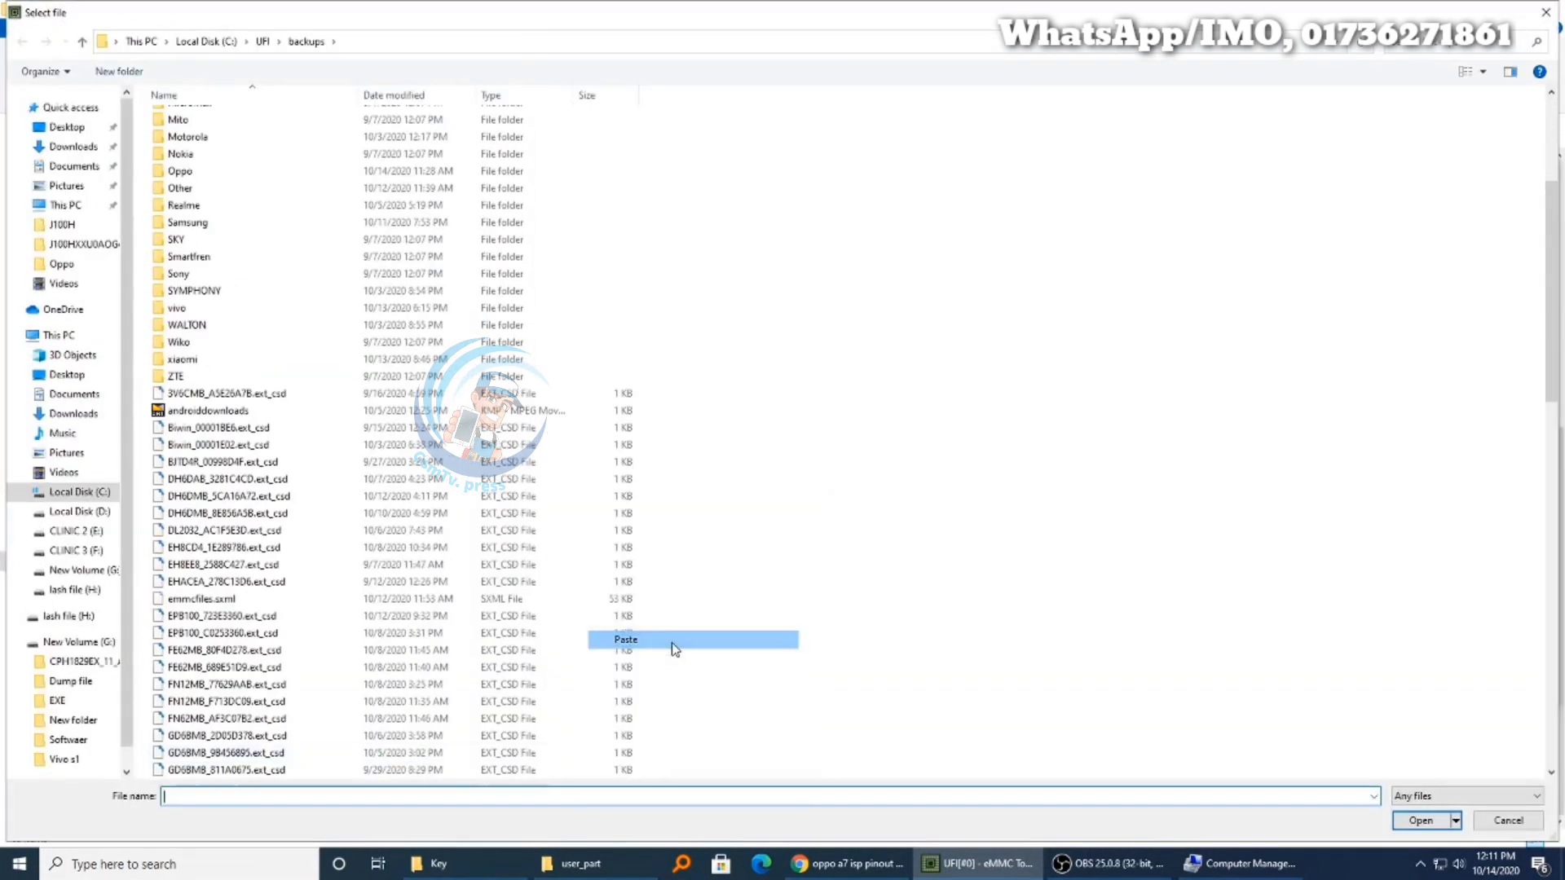
click(1425, 821)
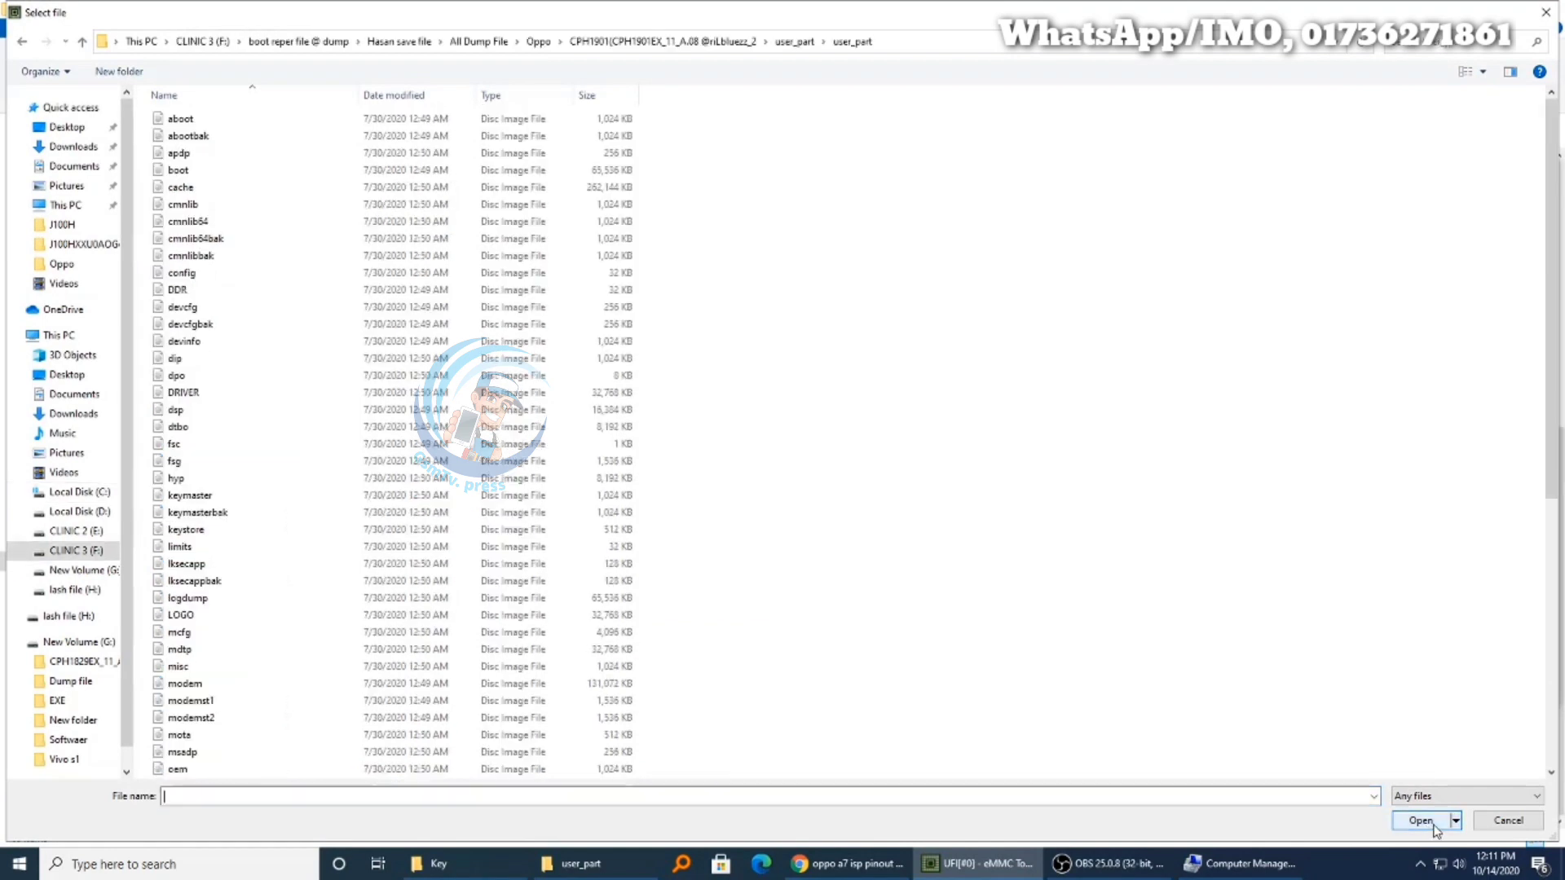
right_click(1139, 468)
mouse_move(1182, 481)
click(1414, 567)
right_click(1375, 515)
mouse_move(1408, 527)
click(1326, 582)
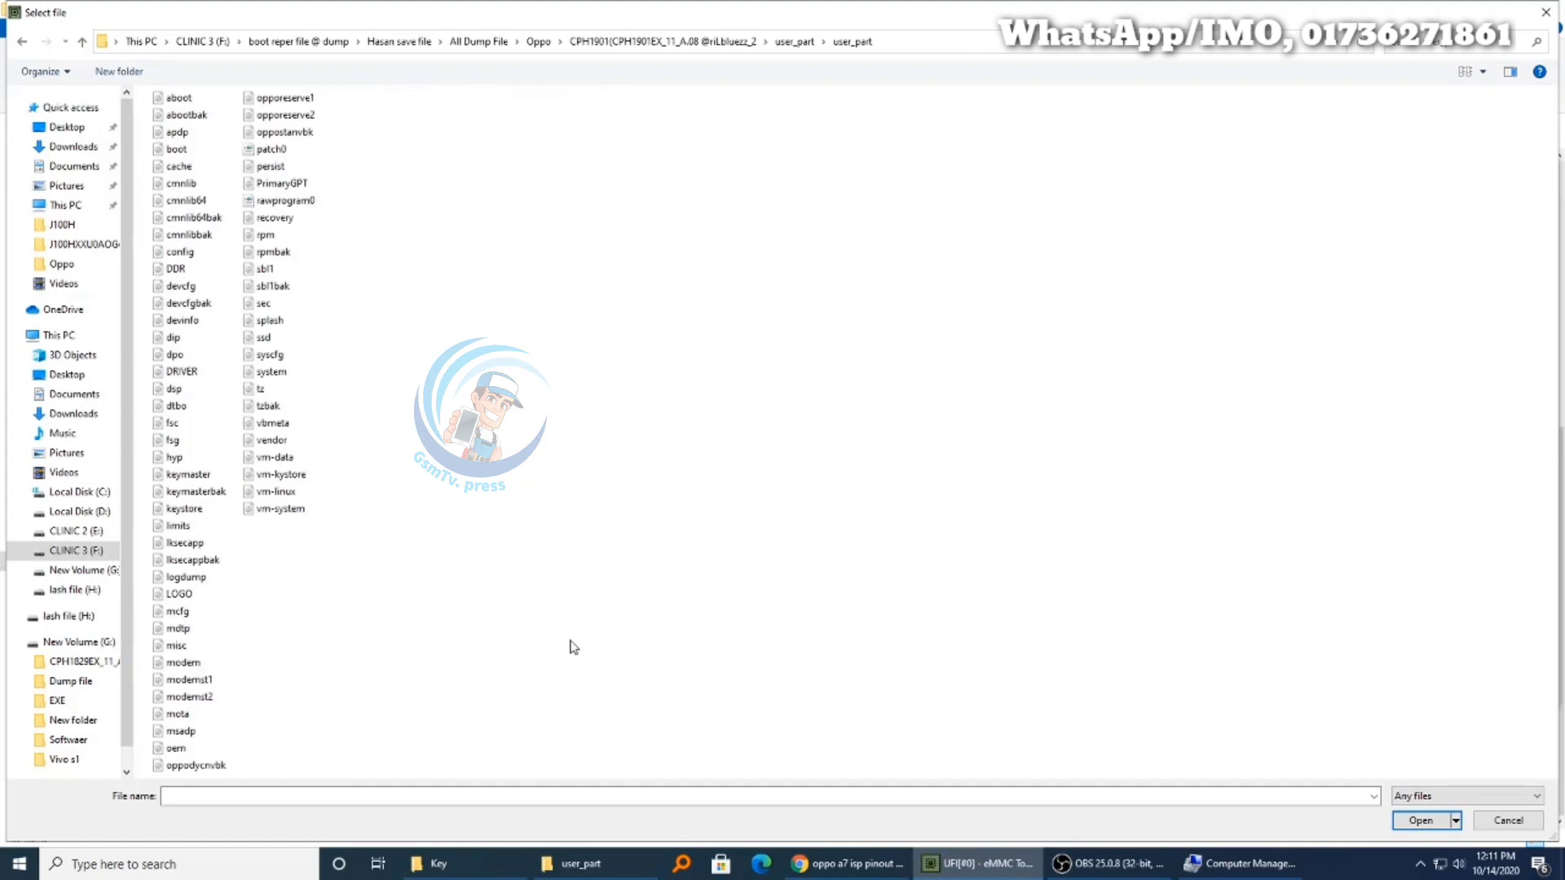
double_click(269, 149)
Review the loaded partitions and their image files, and write the selected factory images to the eMMC.
scroll(1446, 541, down, 15)
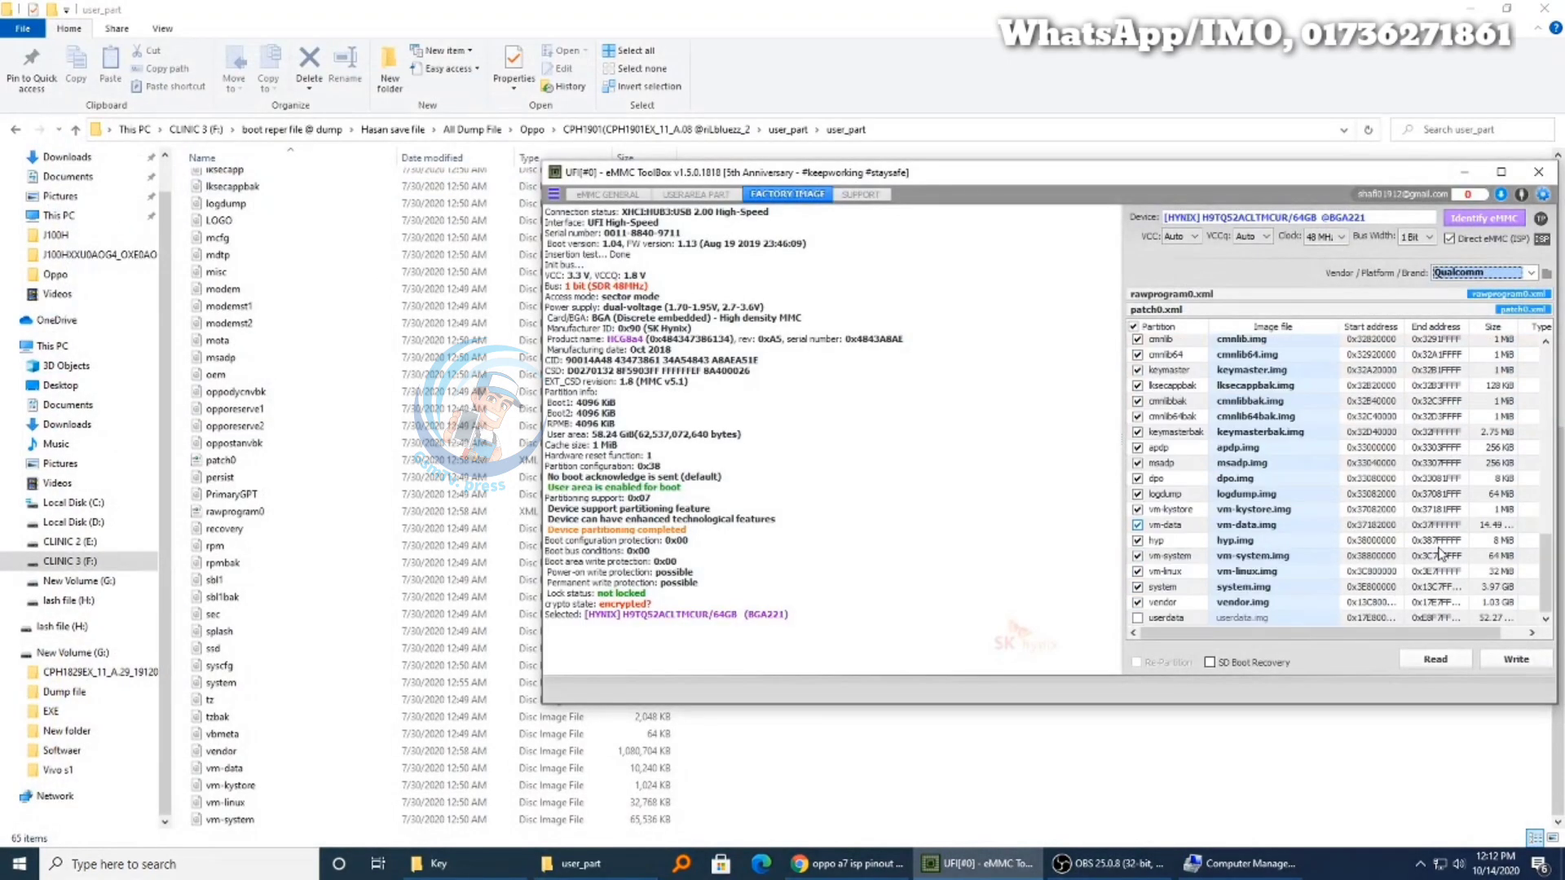
scroll(1438, 562, up, 15)
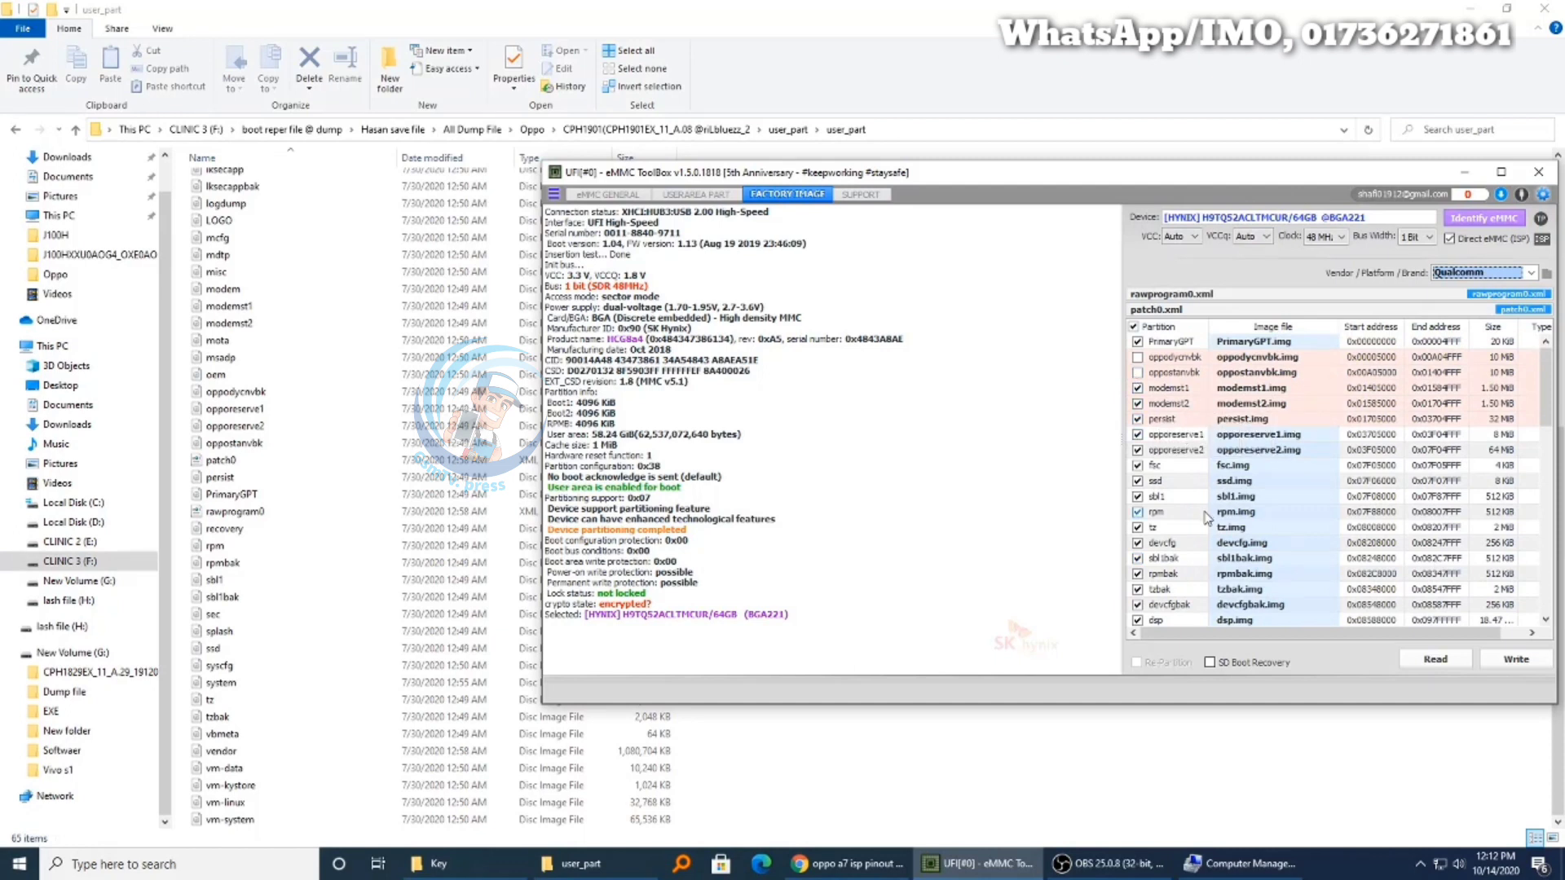
scroll(1207, 515, down, 4)
scroll(1233, 581, down, 5)
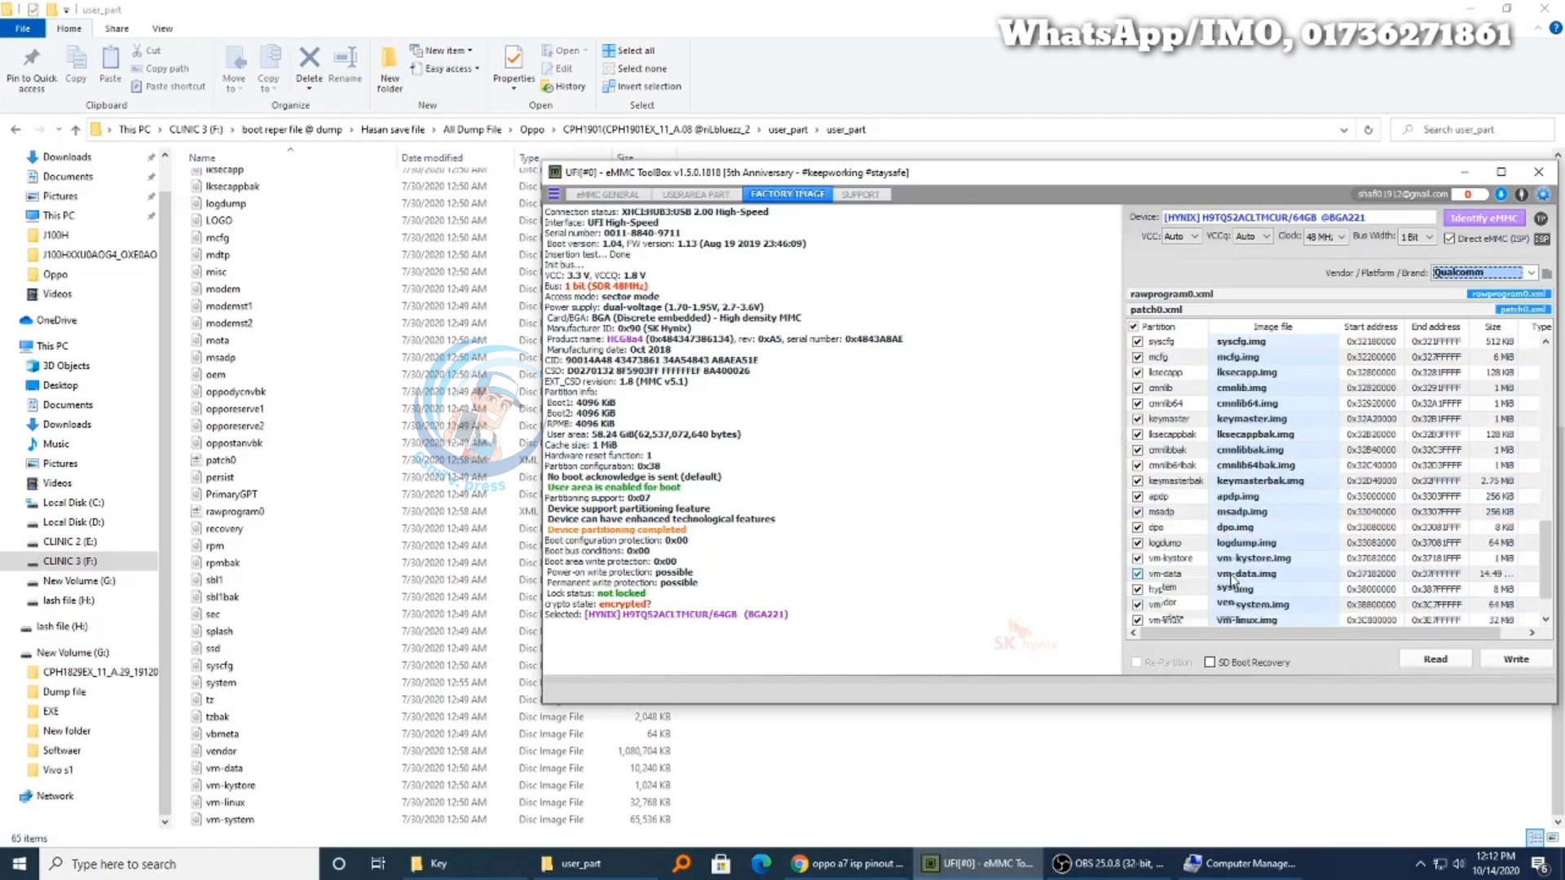
click(1546, 660)
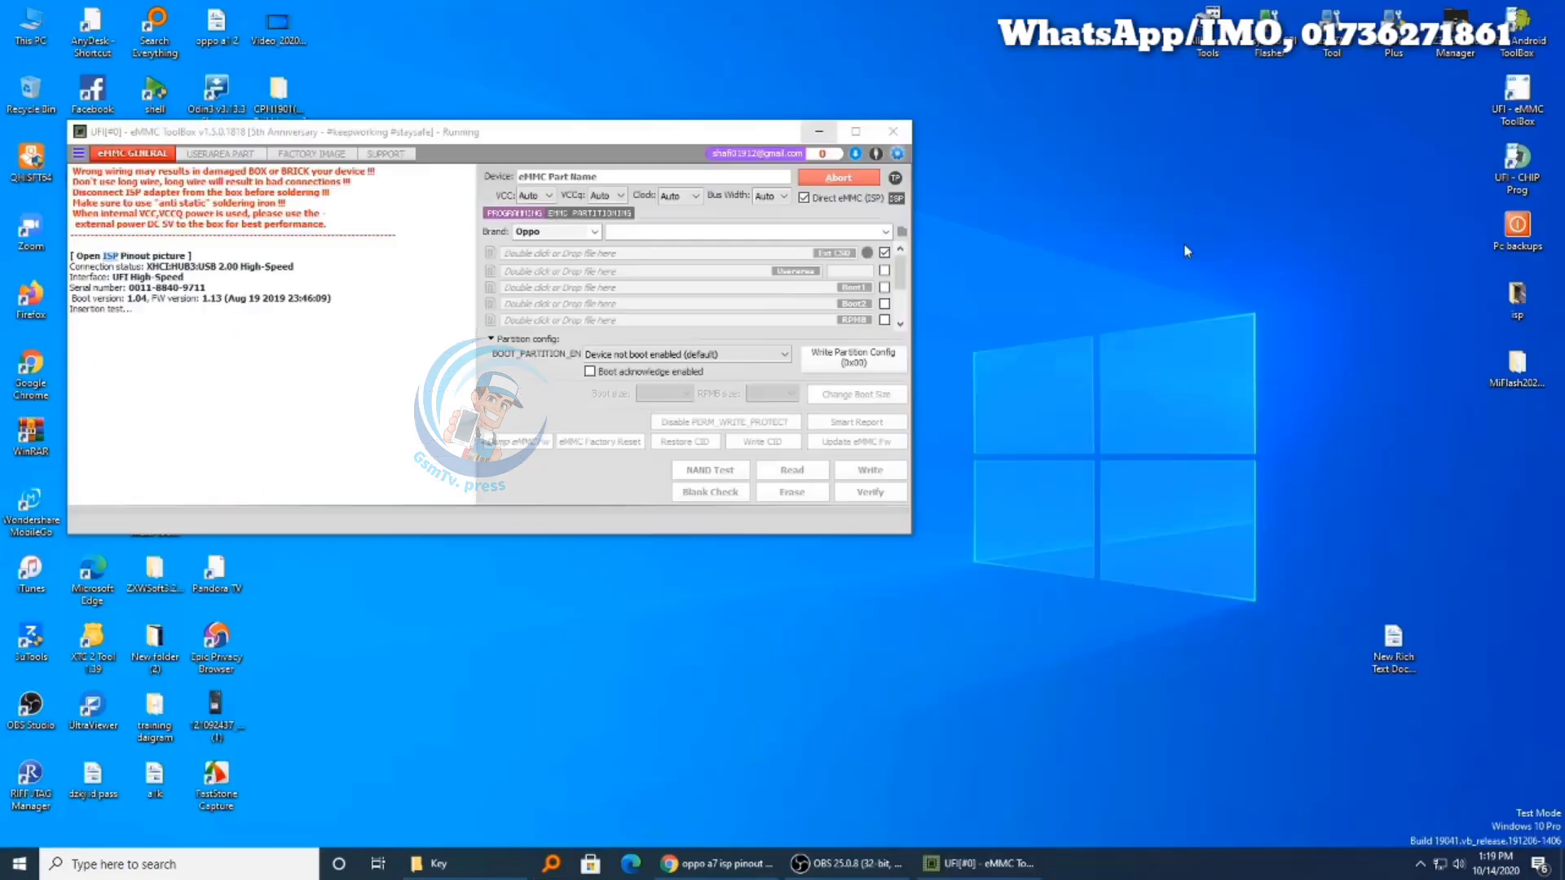
right_click(1185, 245)
click(1120, 380)
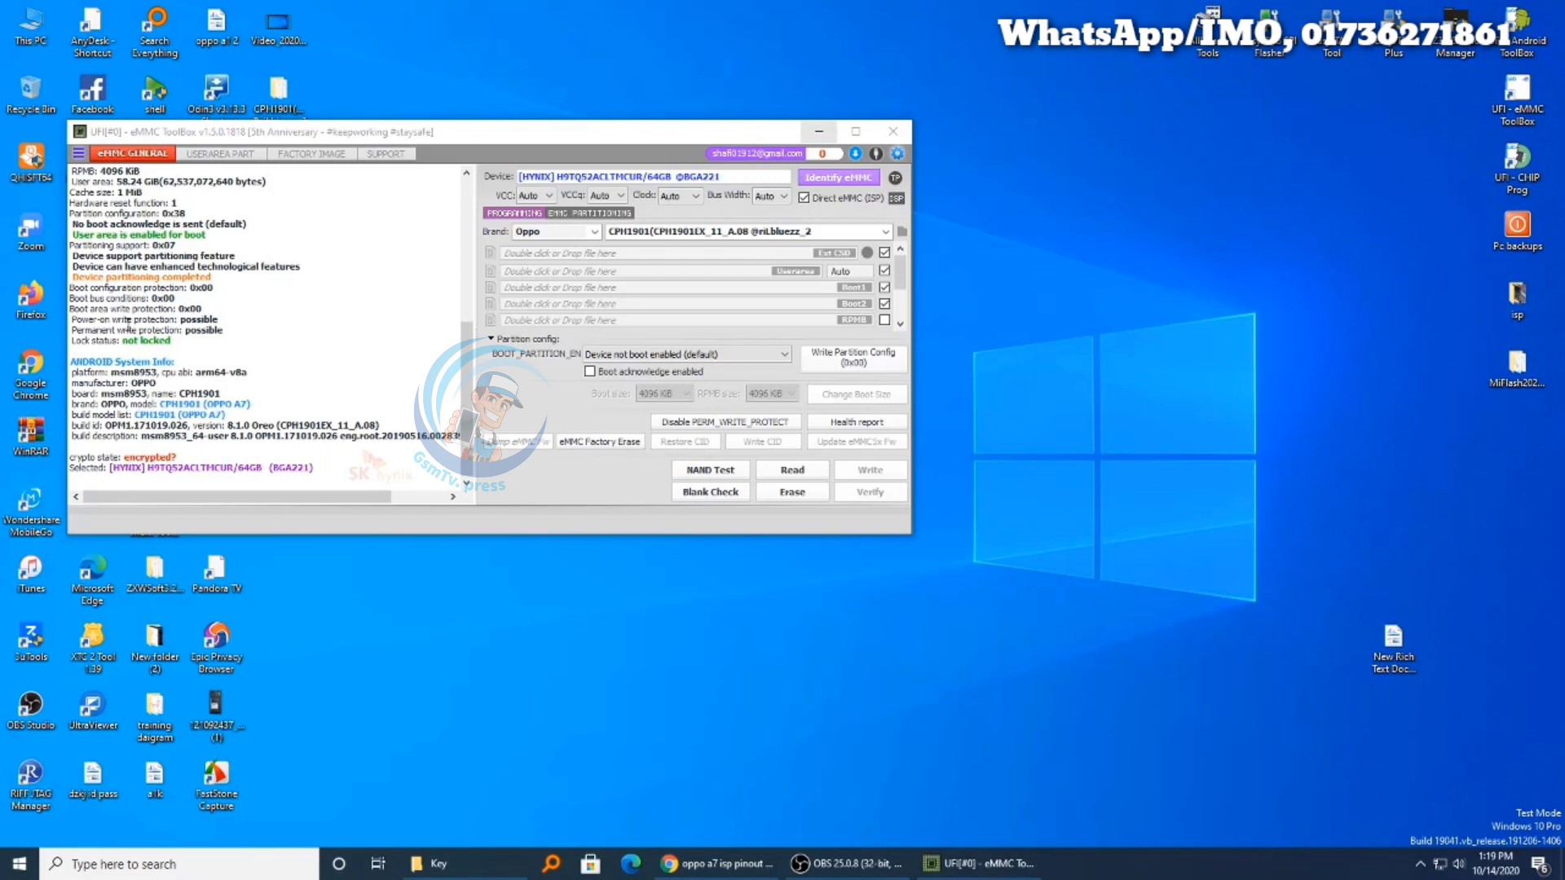
Check the identified eMMC and Android system information, and run a factory reset on the user area's cache and userdata.
scroll(128, 324, up, 3)
double_click(133, 321)
scroll(198, 376, down, 3)
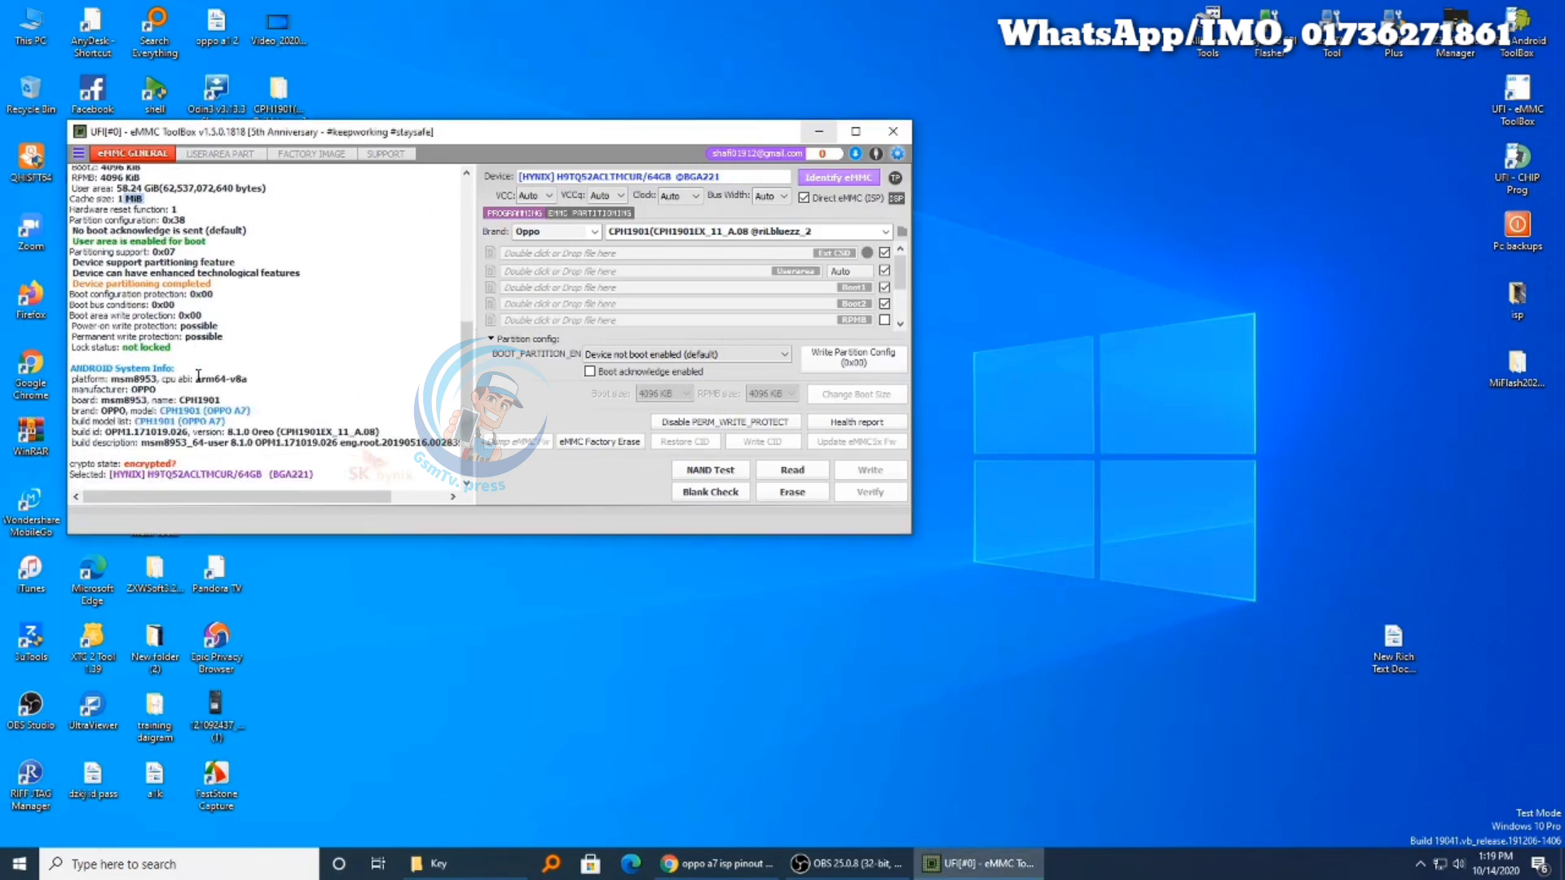
click(217, 154)
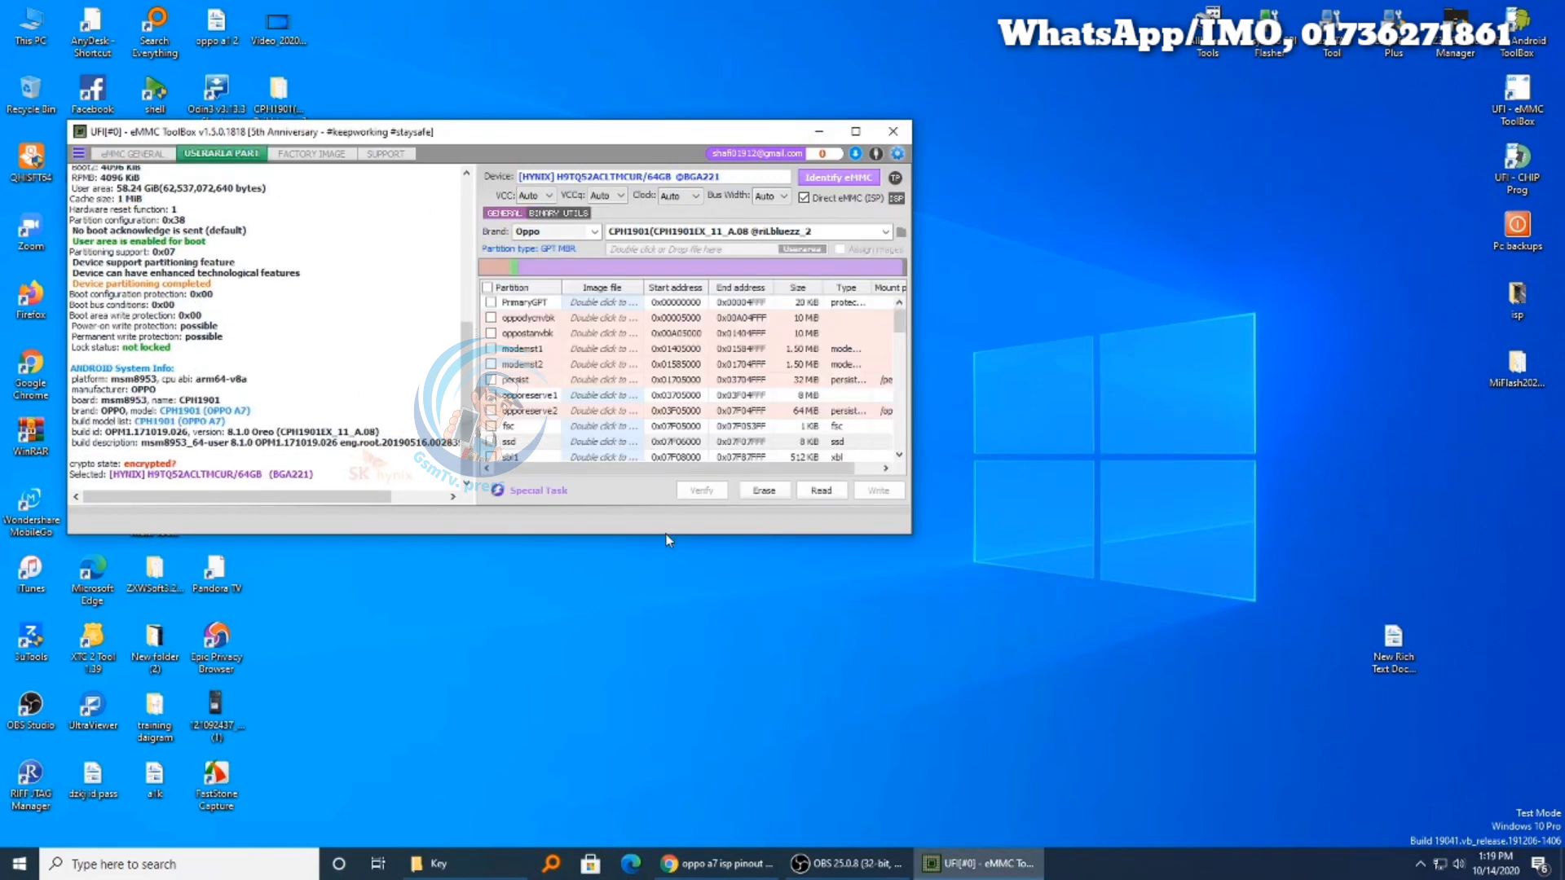
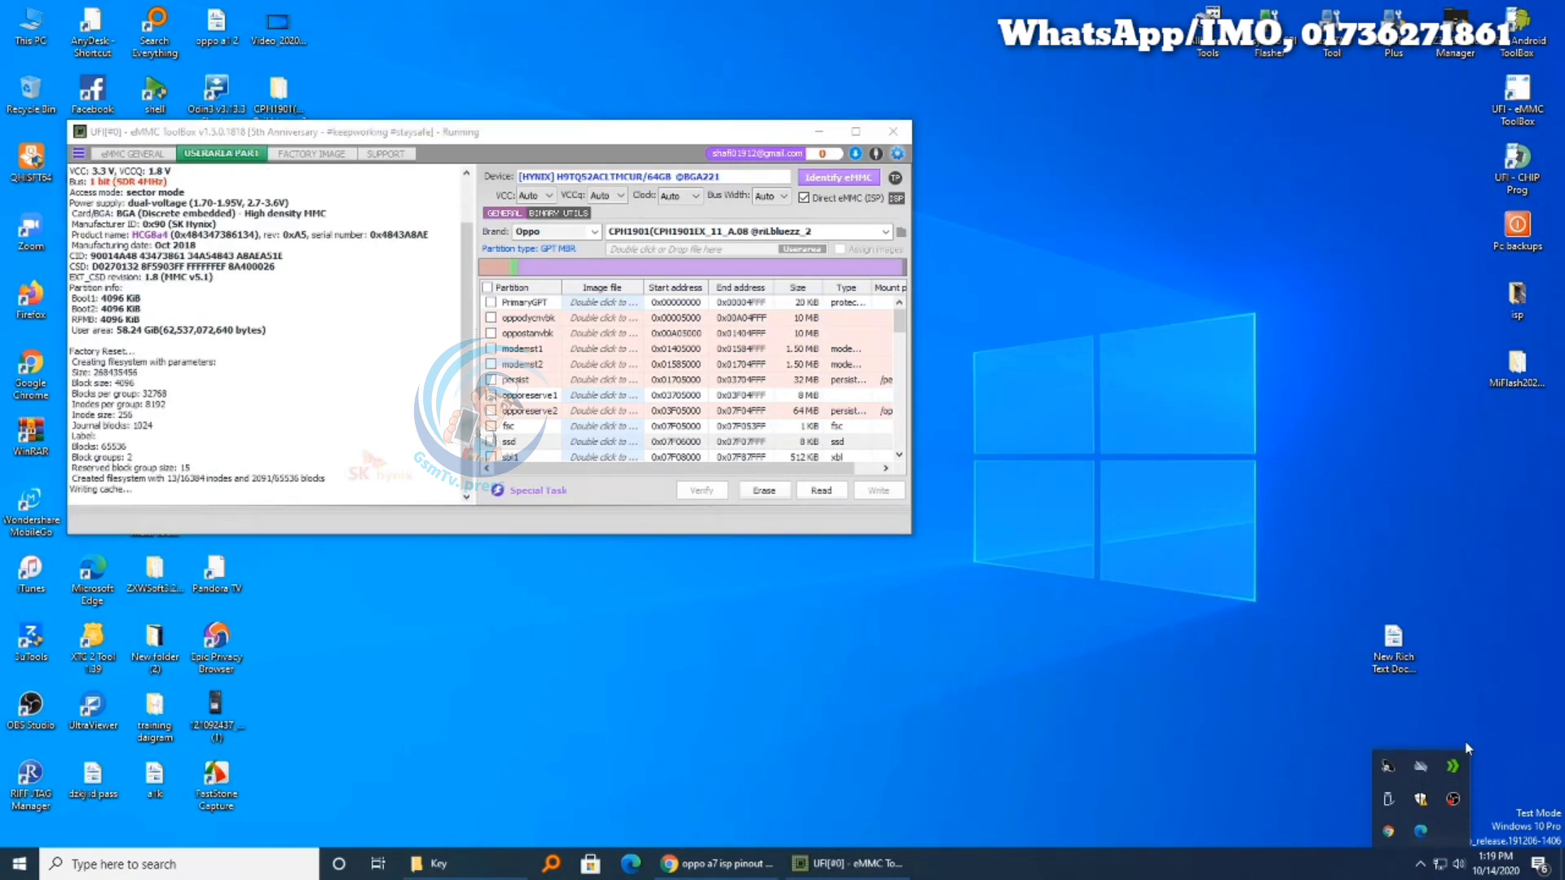
right_click(1315, 405)
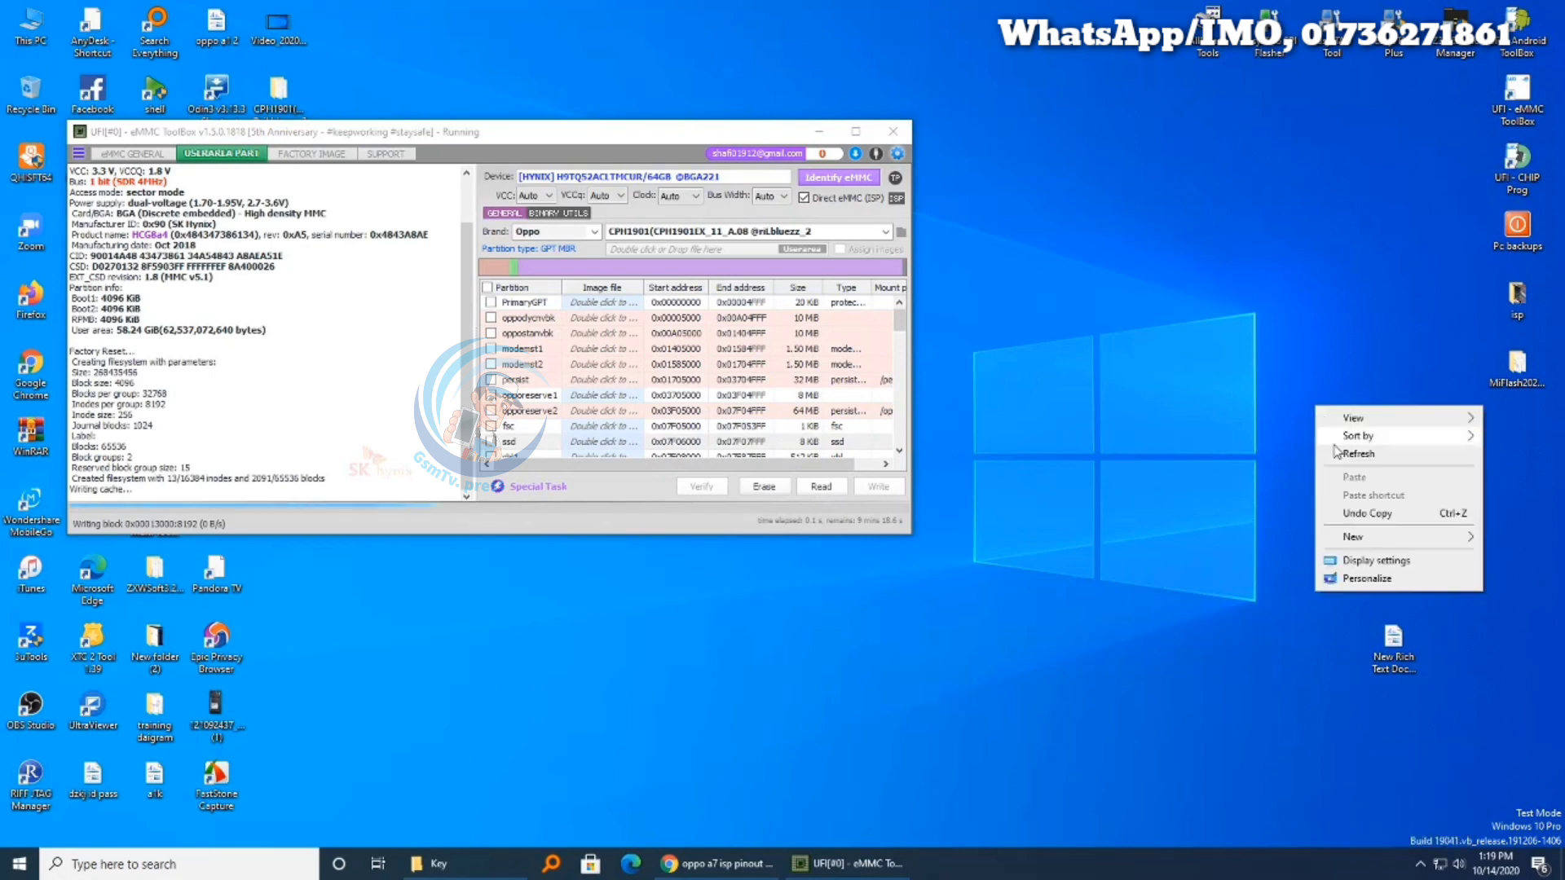
click(1357, 454)
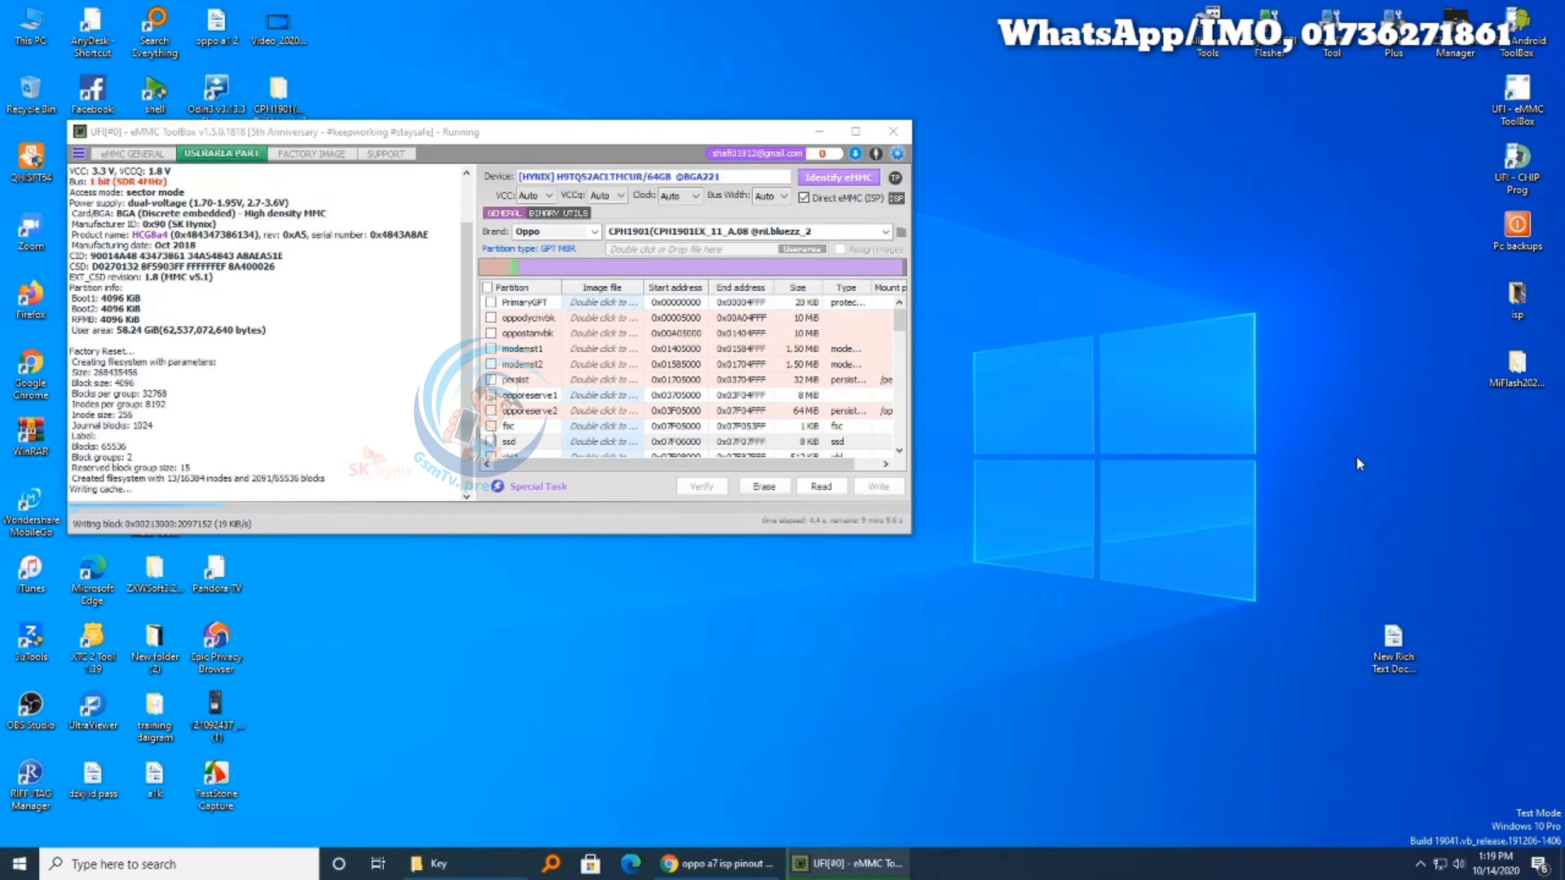
right_click(1358, 308)
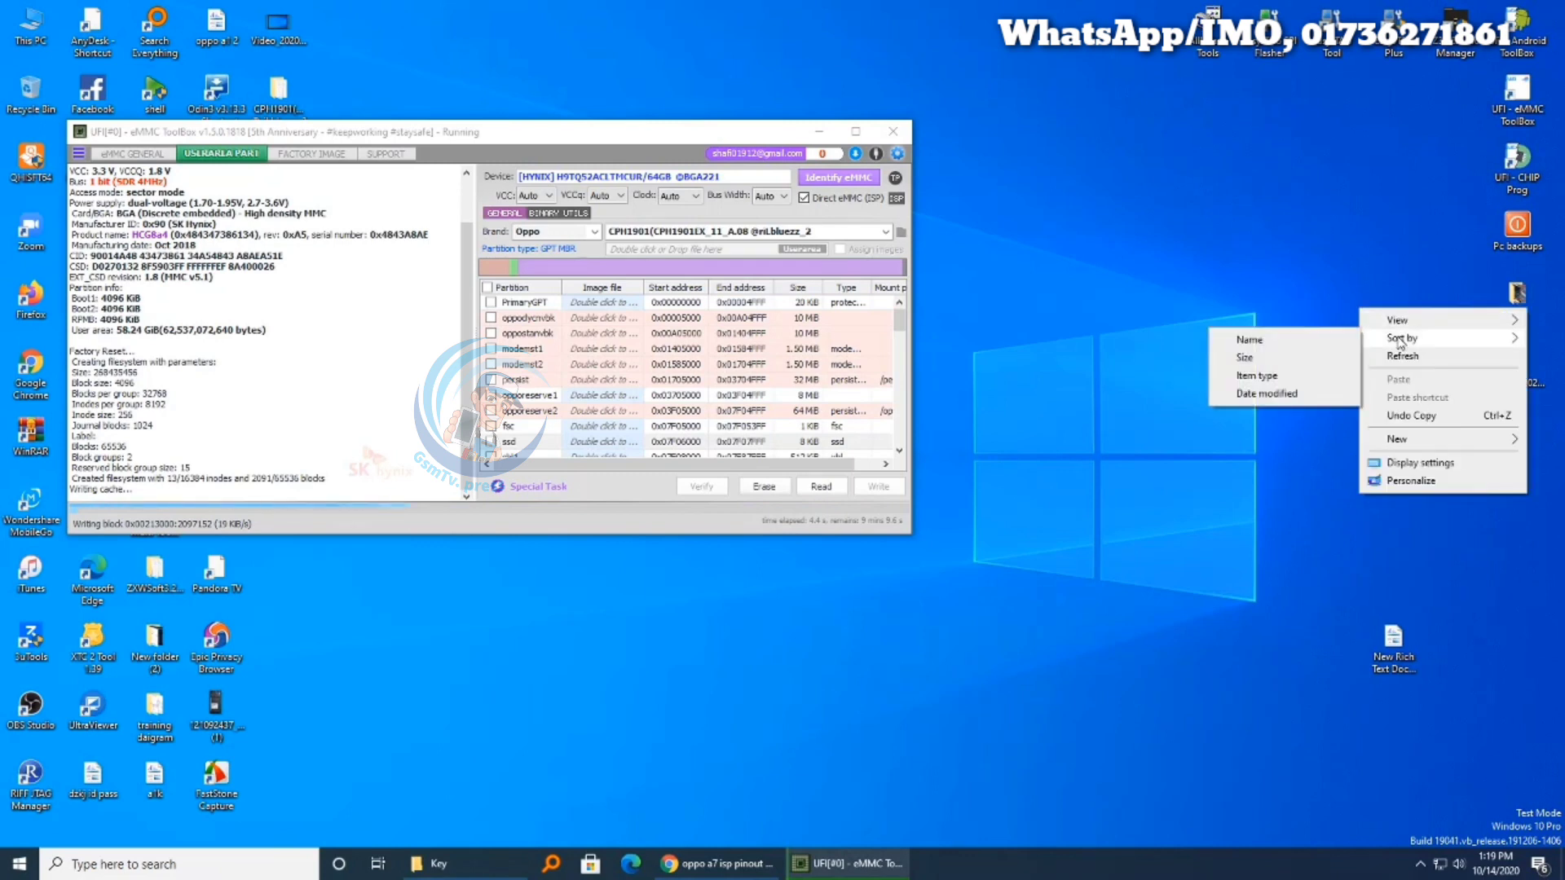
mouse_move(1392, 324)
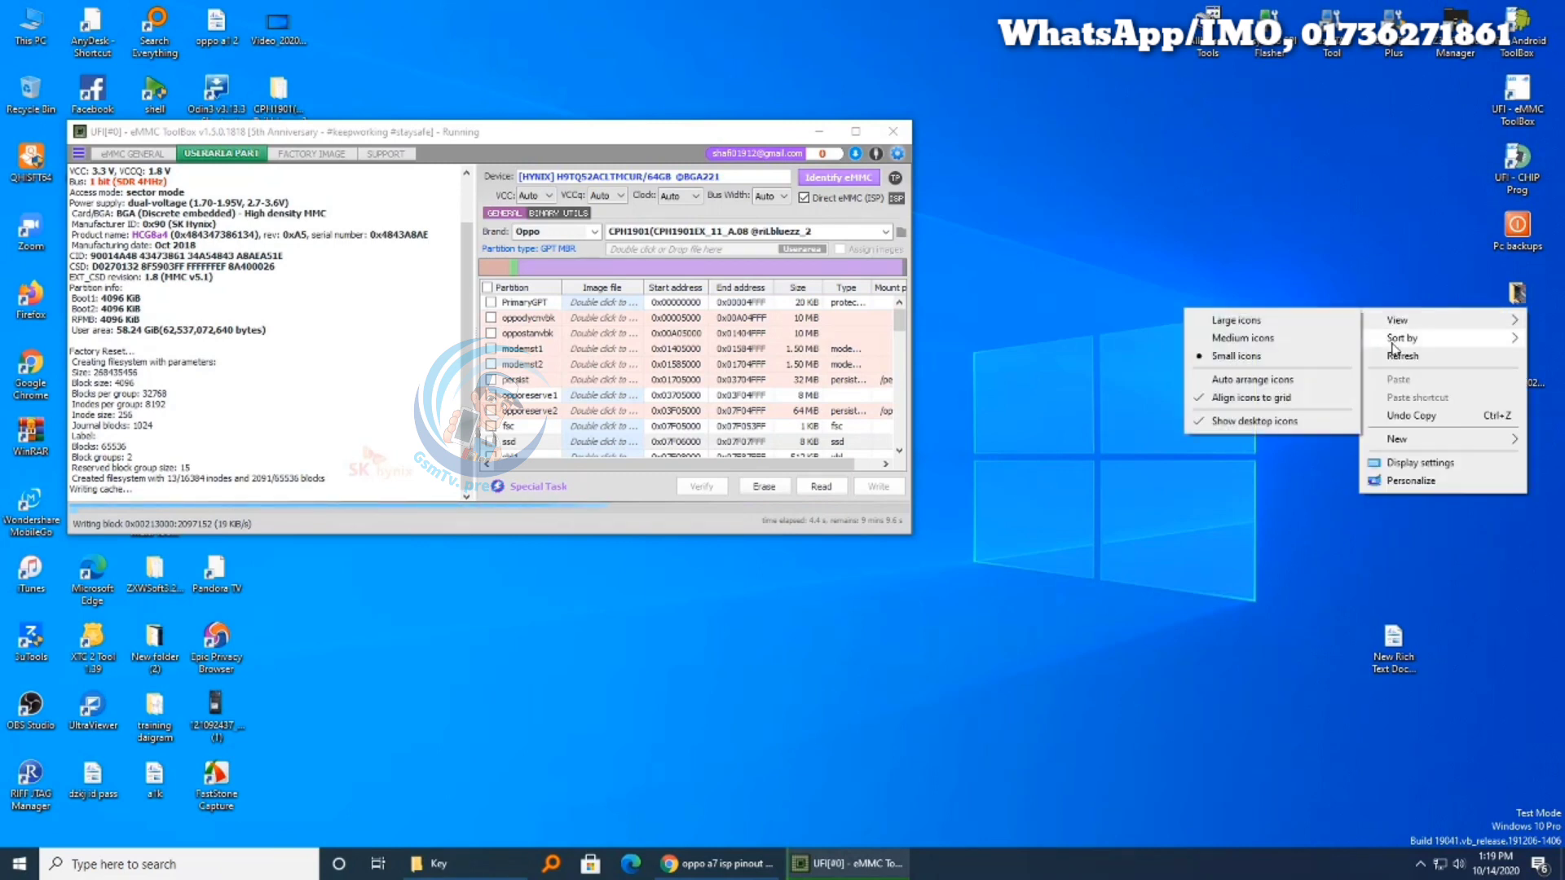
right_click(1249, 232)
click(1254, 268)
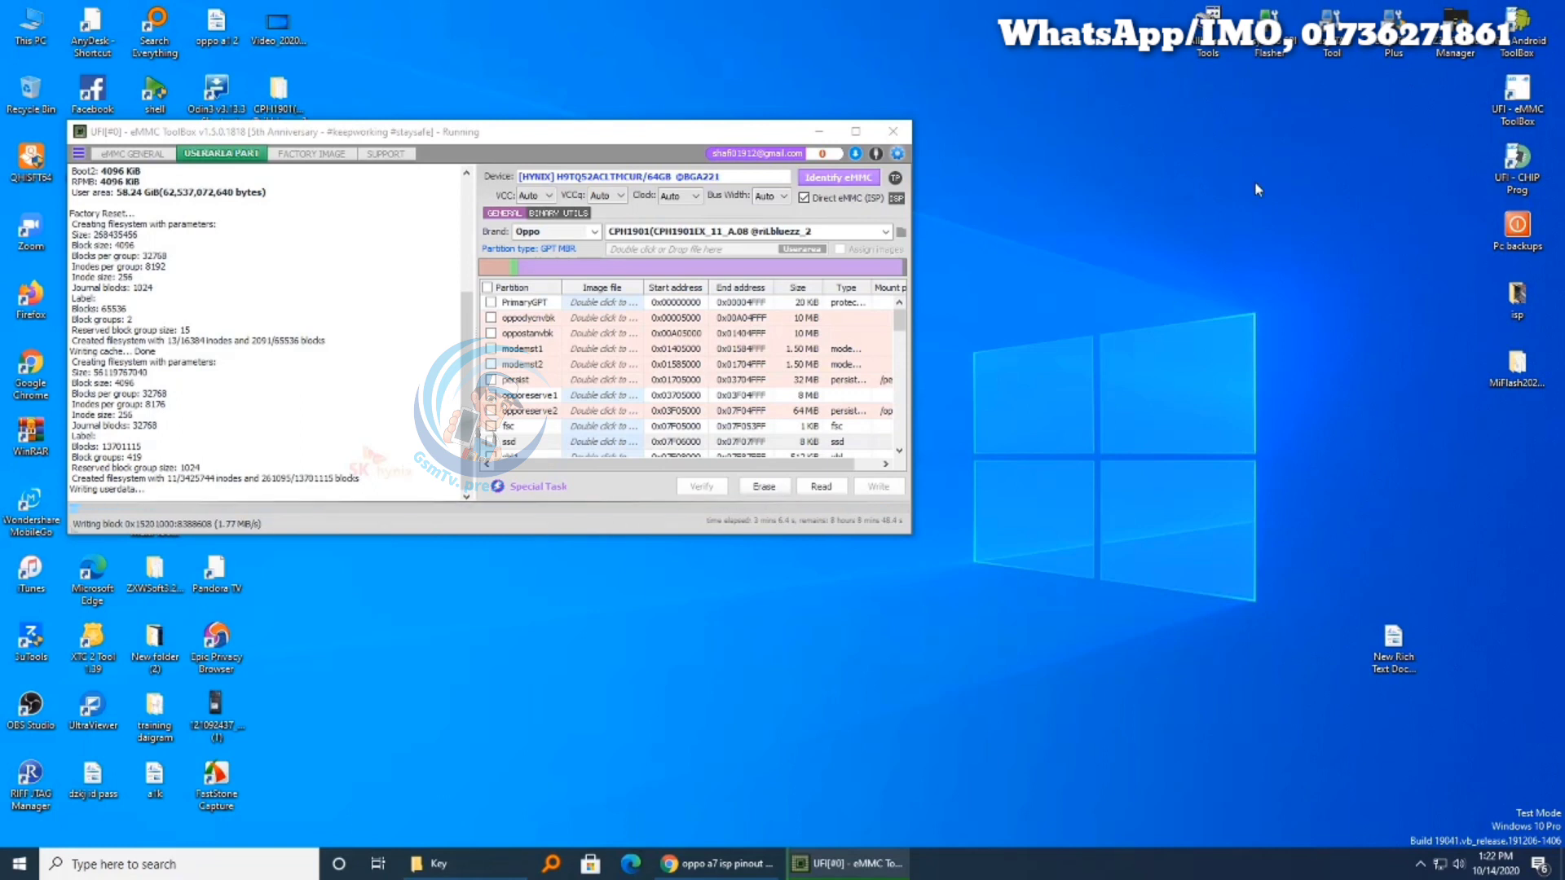
drag(900, 320, 901, 436)
right_click(1035, 290)
click(1079, 337)
right_click(1060, 246)
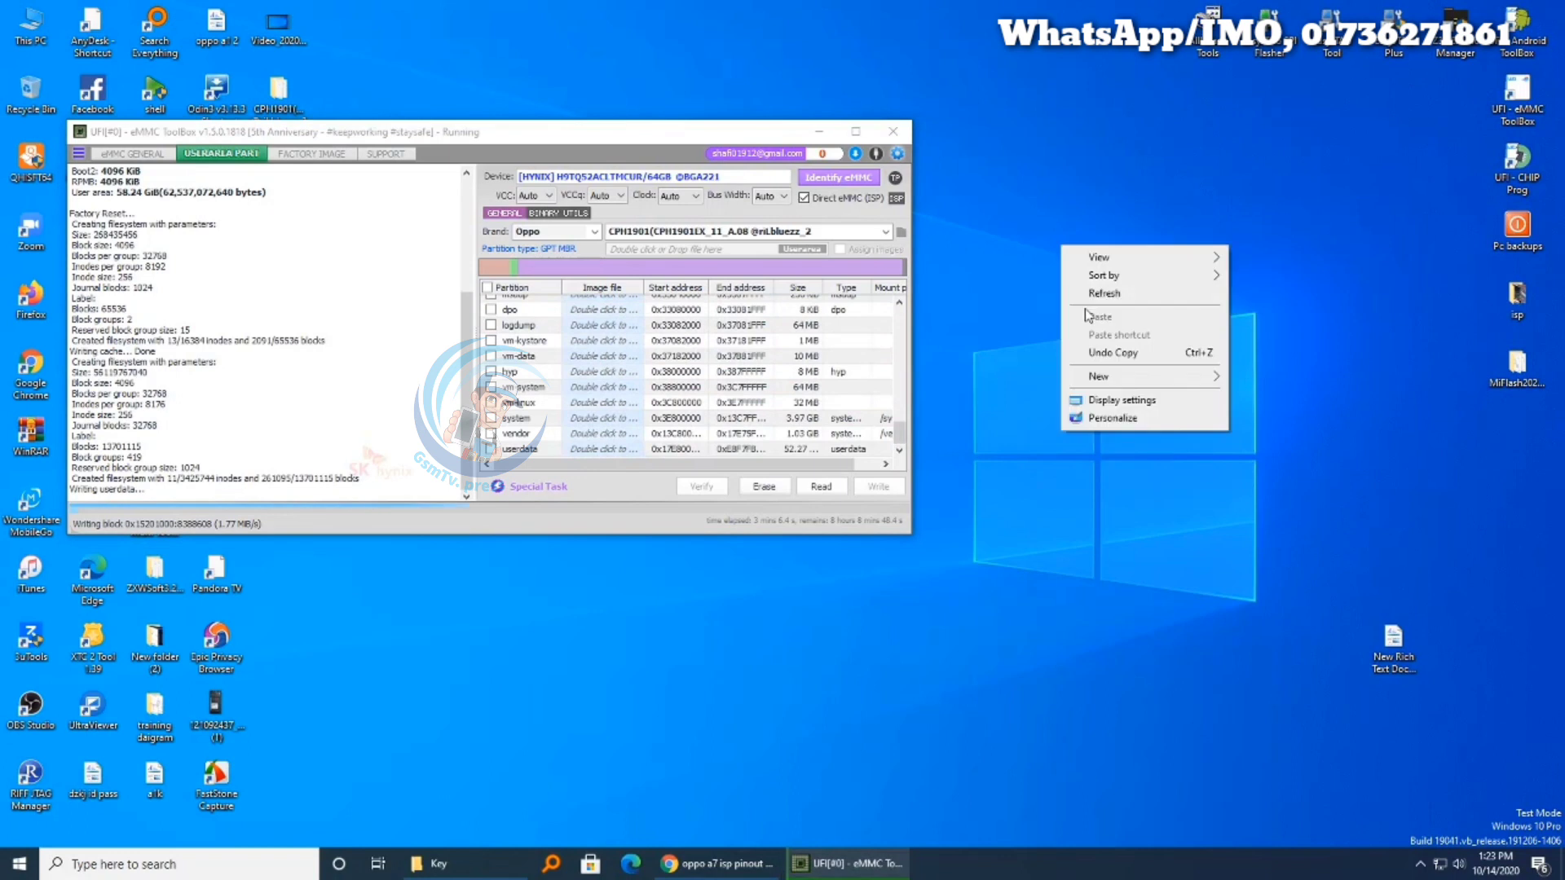
click(1126, 299)
right_click(1127, 299)
click(1141, 347)
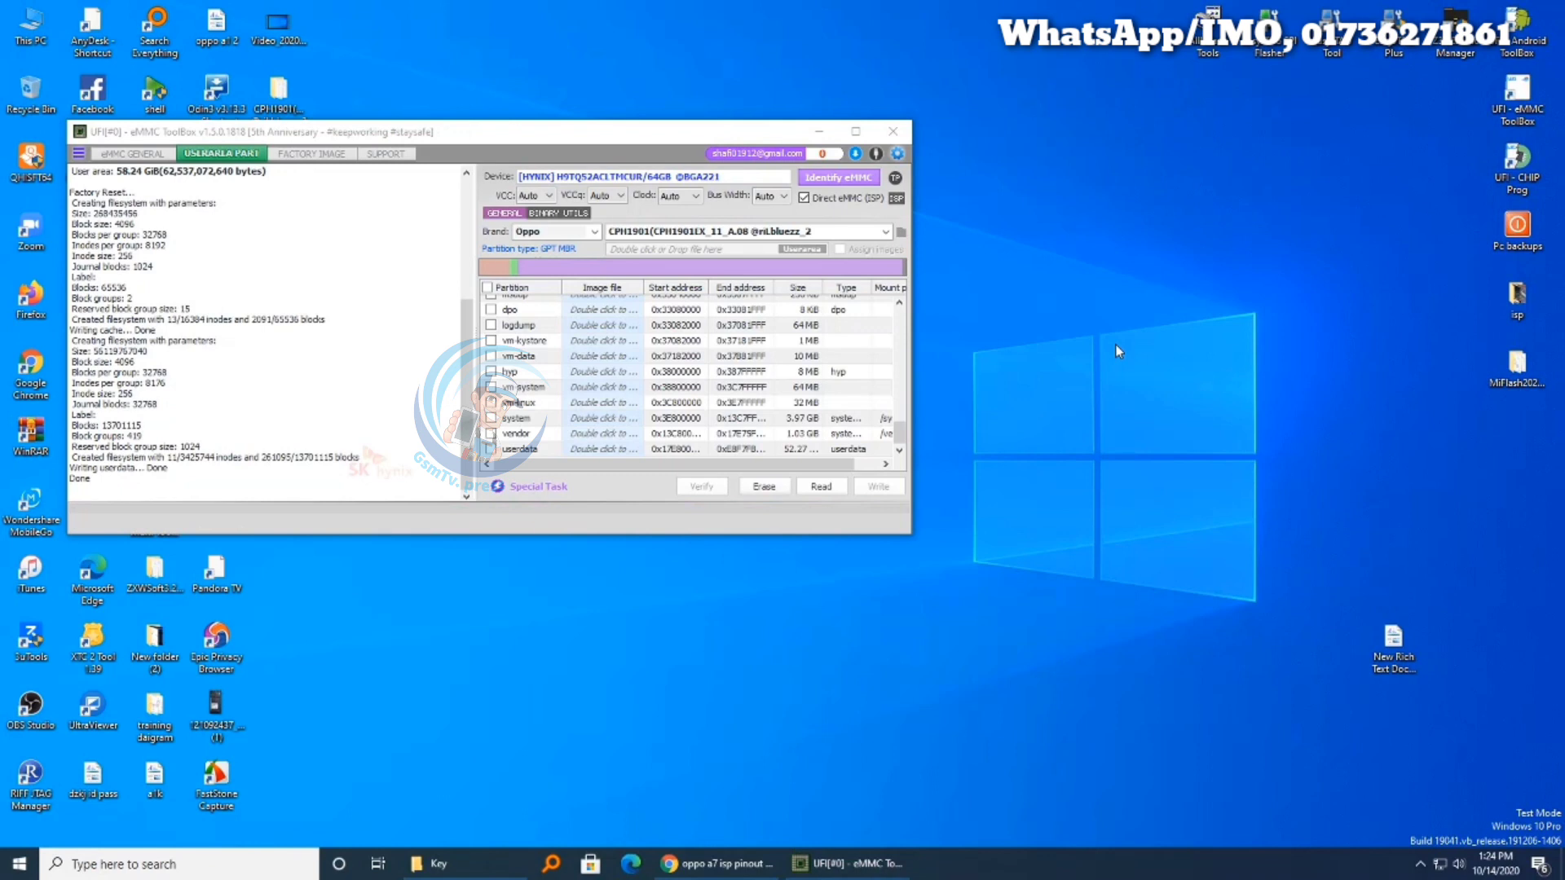
Identify the eMMC again to check its Android system information, internal storage and crypto state after the factory reset.
click(850, 174)
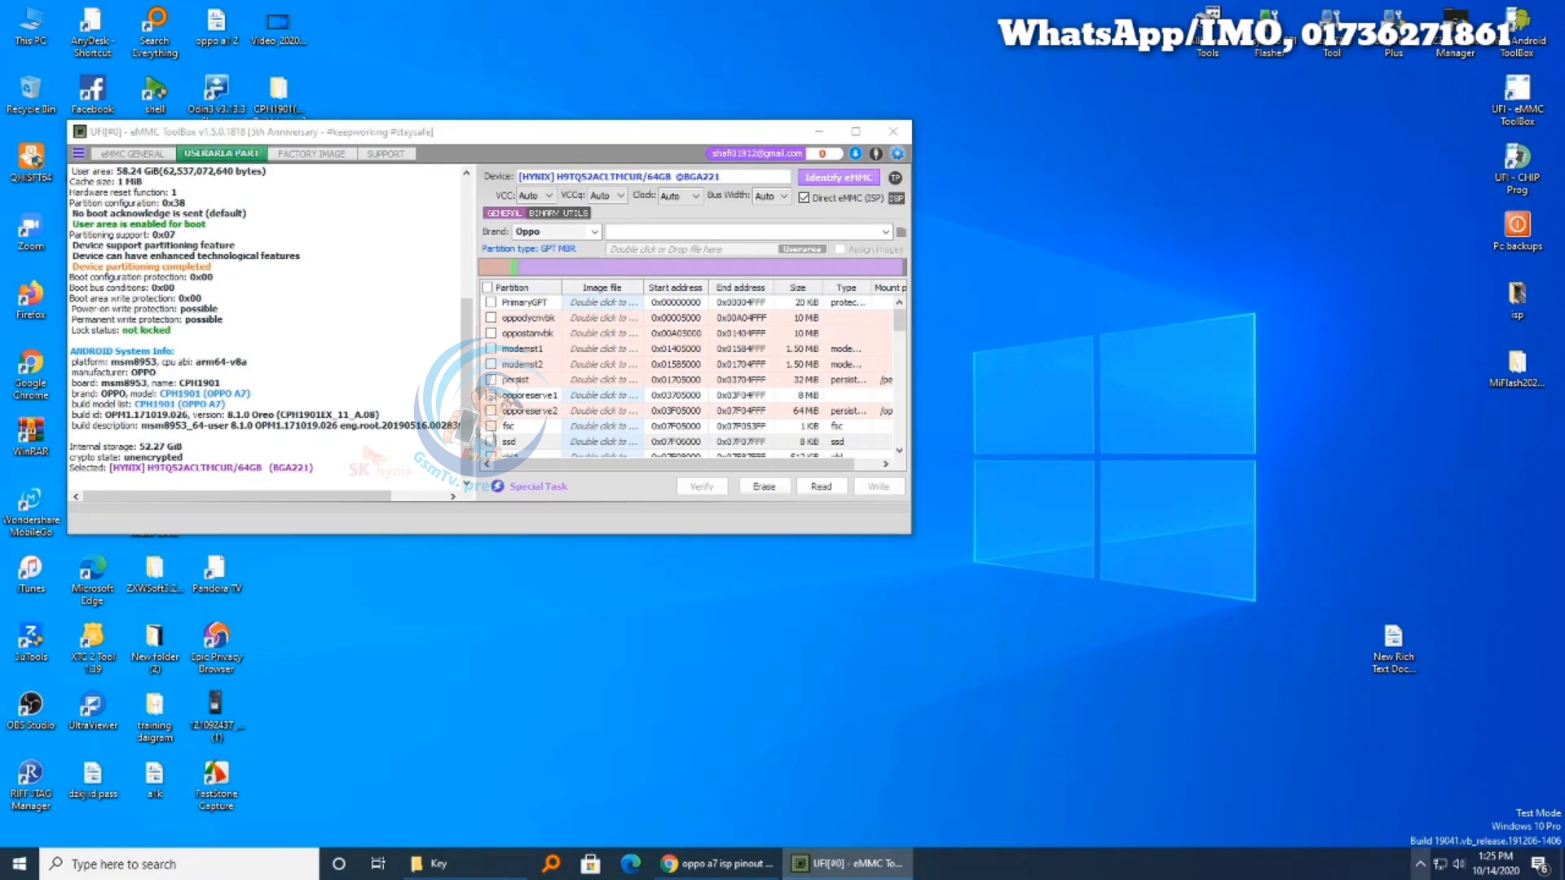
click(1420, 864)
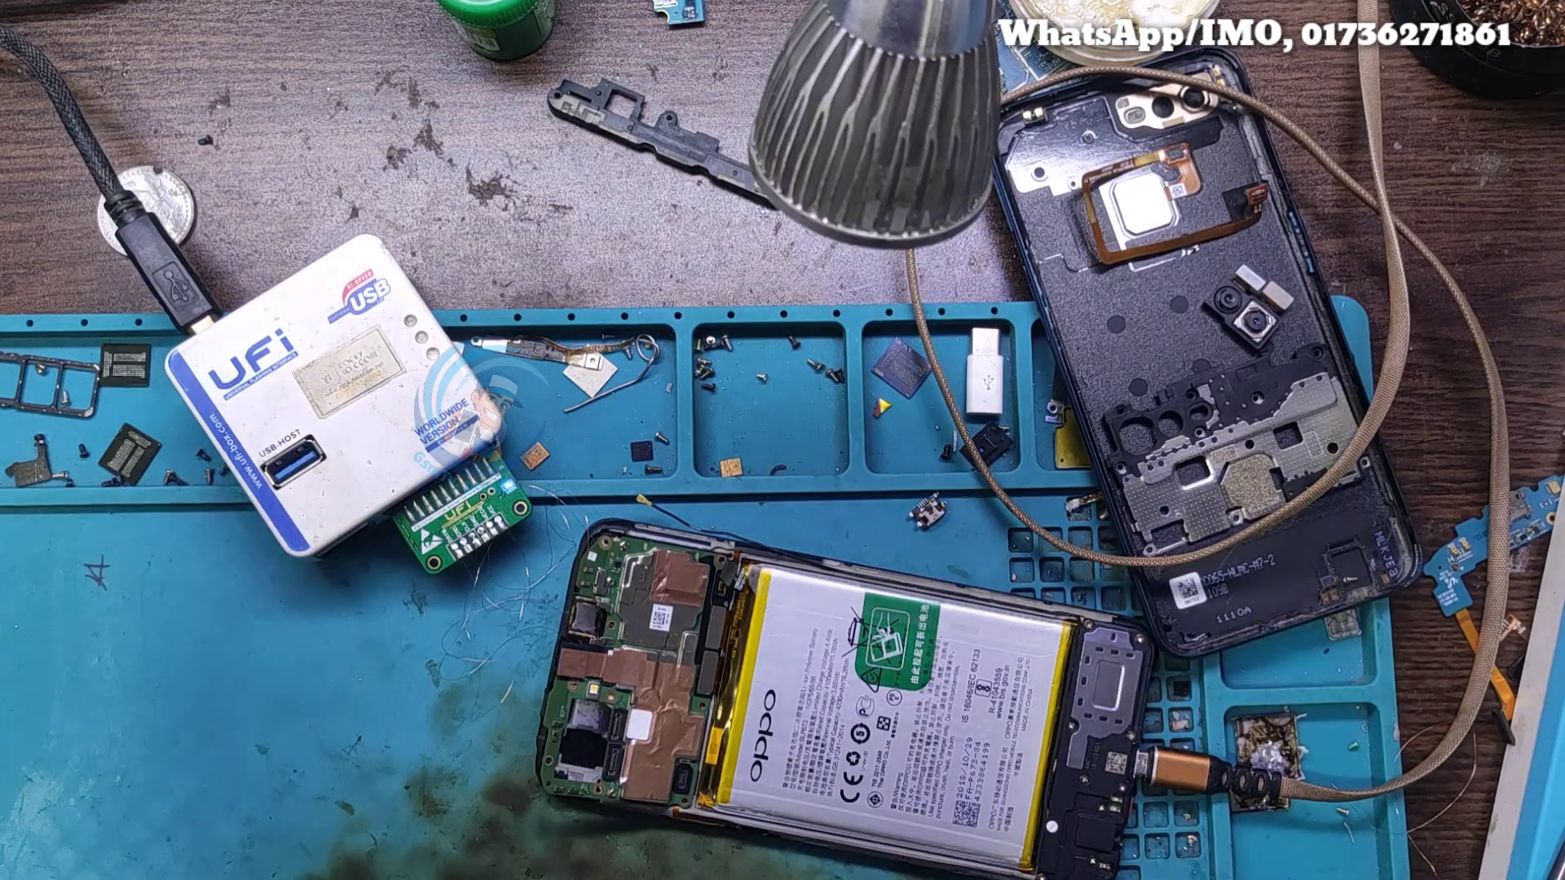